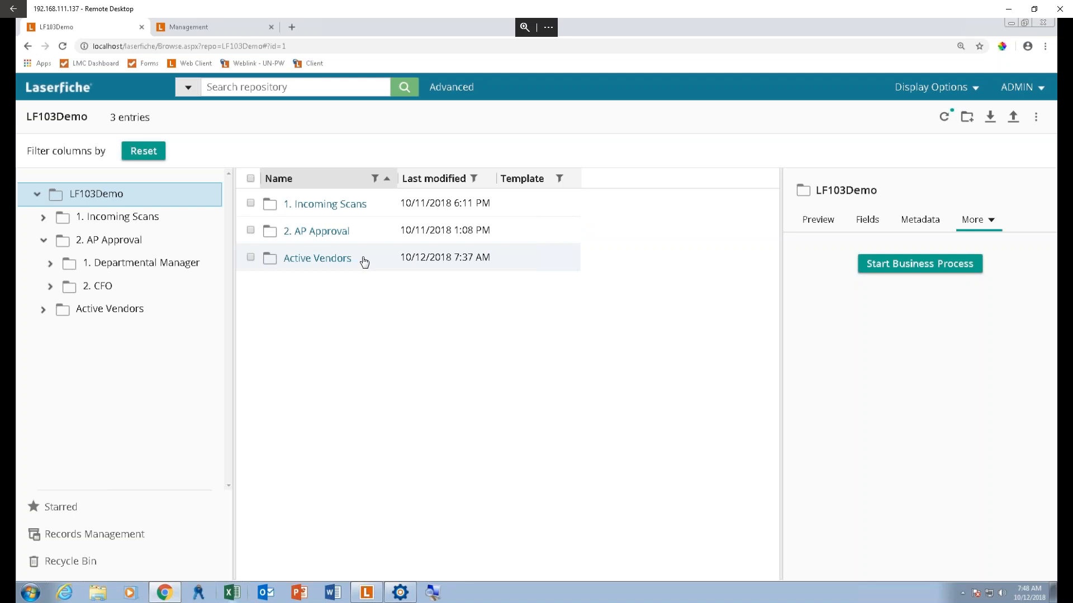
# Open the 2. AP Approval folder and widen the Name column so the full subfolder names fit
pyautogui.click(323, 234)
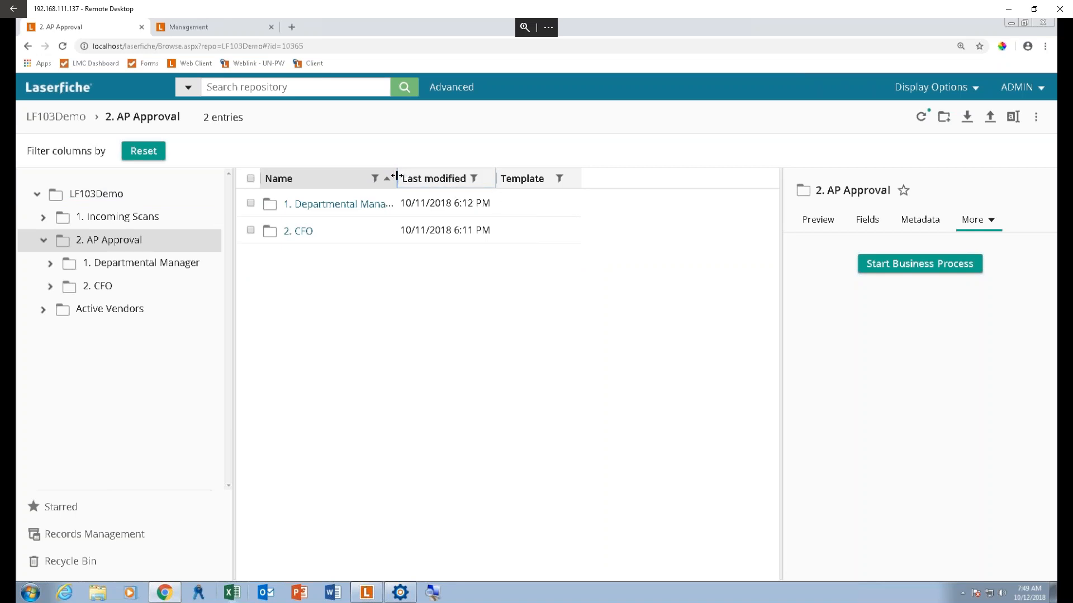
pyautogui.moveTo(397, 177); pyautogui.dragTo(479, 178)
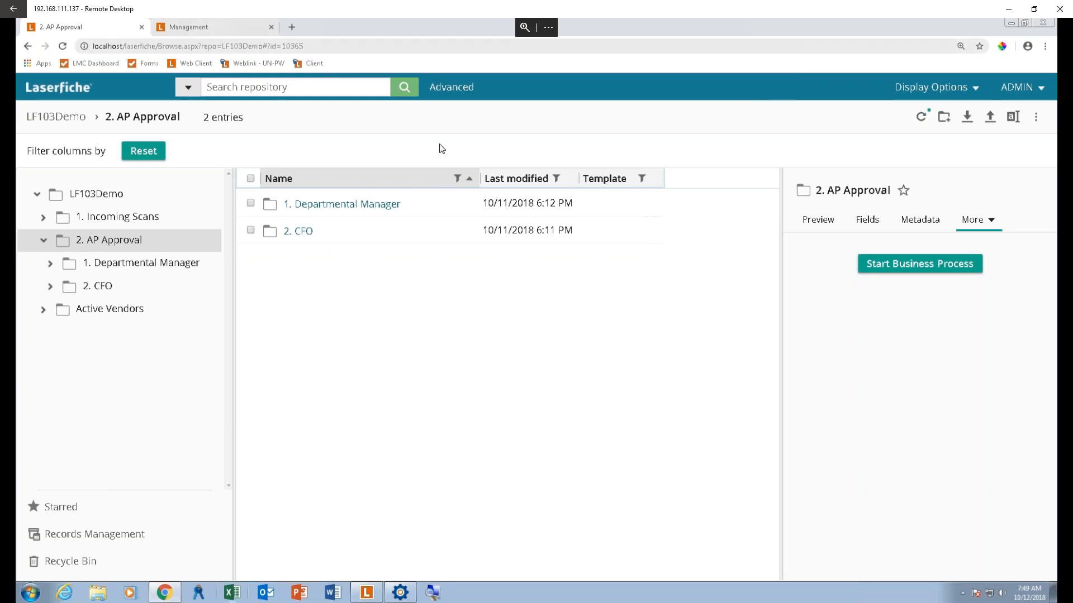
# Switch to the repository's Management page and set the AP - Invoices and BIlls template's color to olive green
pyautogui.click(1030, 88)
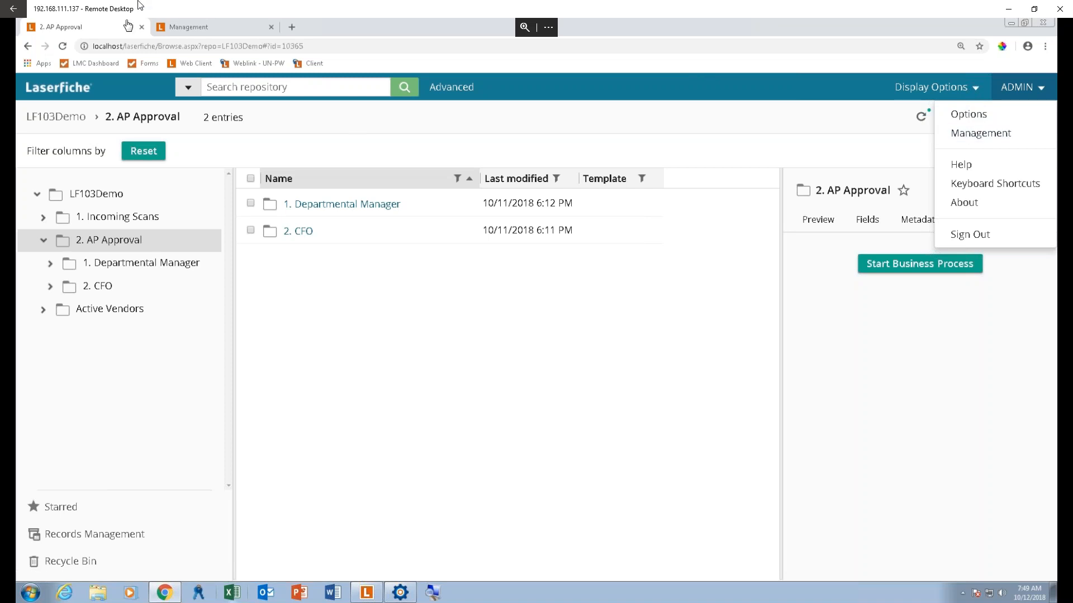
pyautogui.click(178, 28)
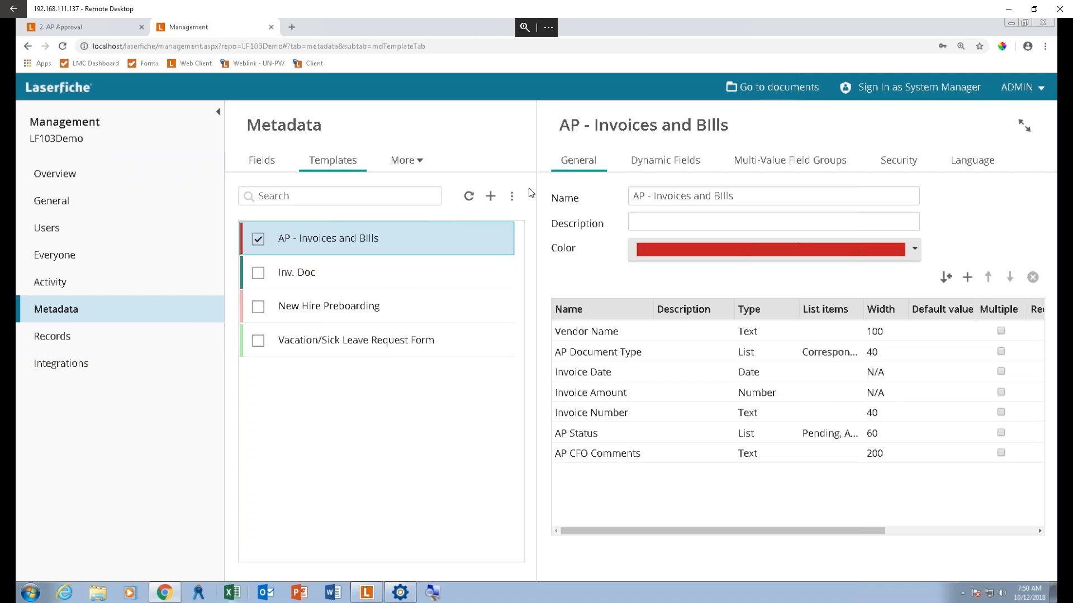
pyautogui.click(776, 197)
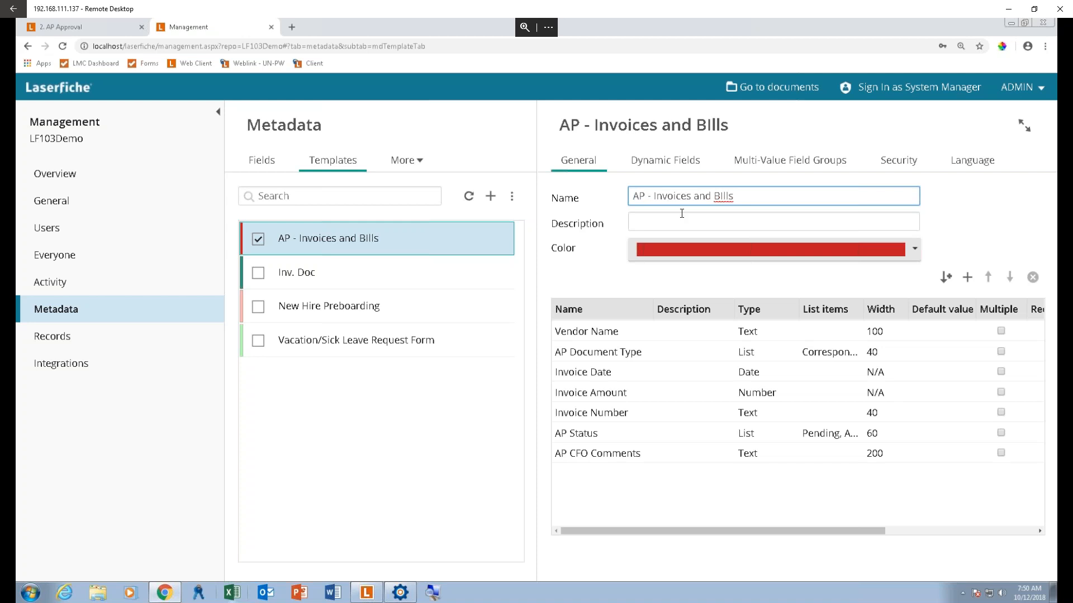
pyautogui.click(669, 218)
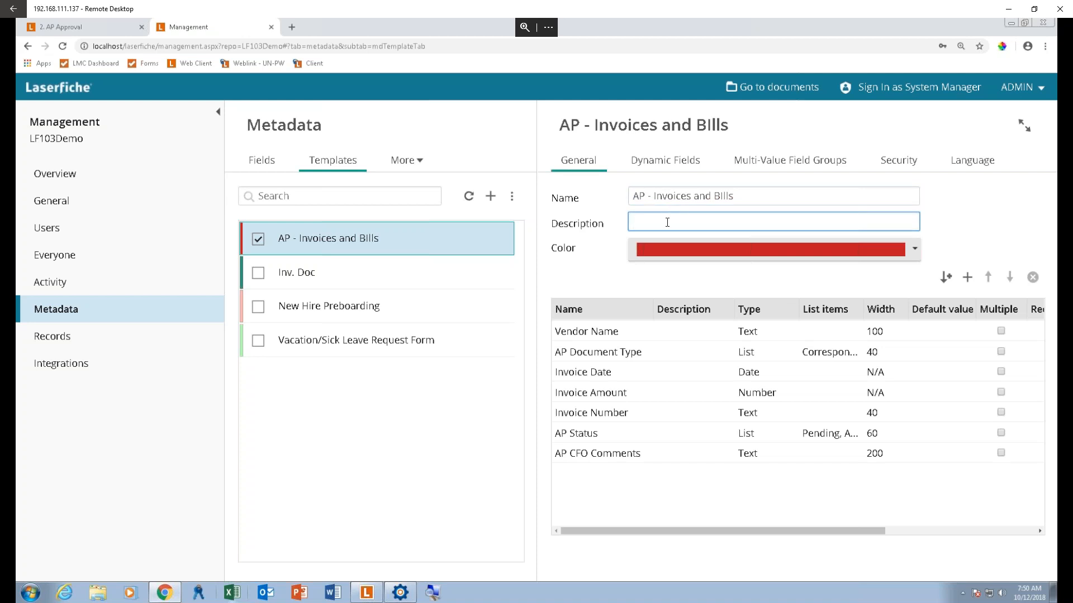
pyautogui.click(916, 253)
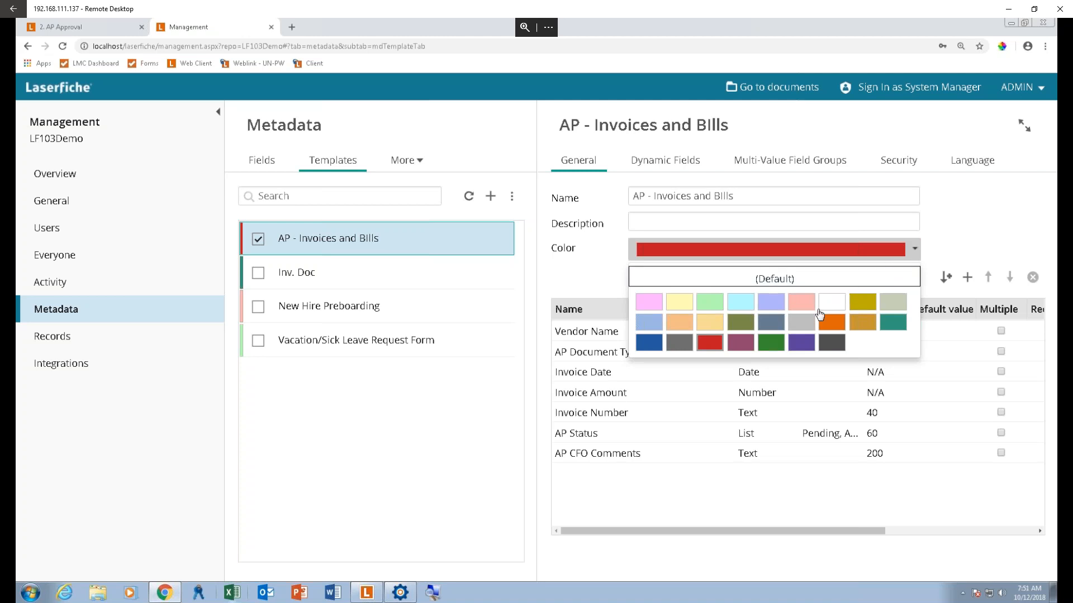
pyautogui.click(746, 324)
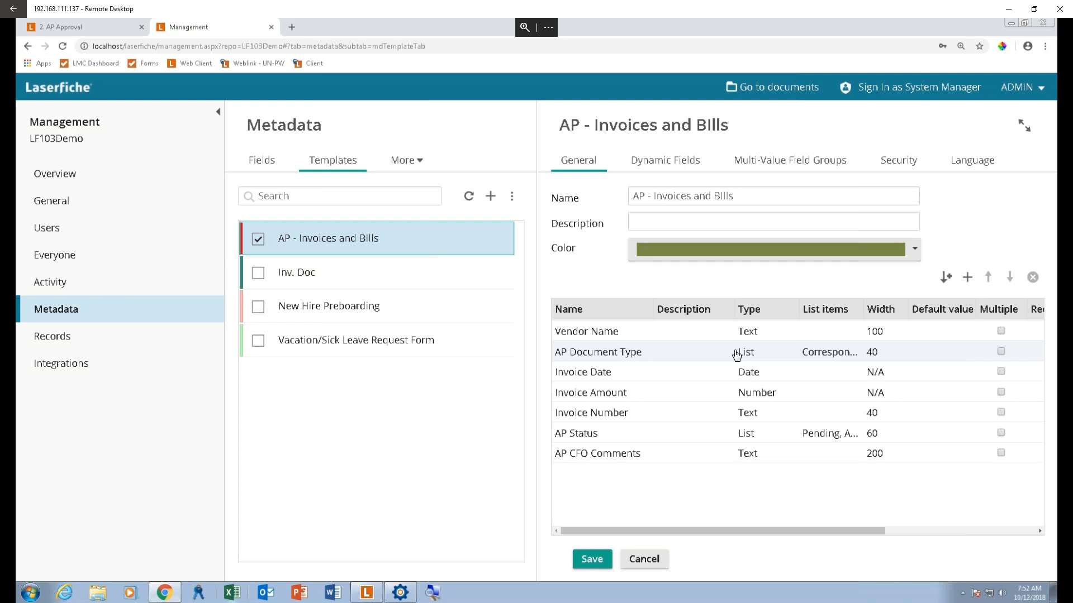
# Examine the list items of the AP Document Type and AP Status fields in the template
pyautogui.click(818, 353)
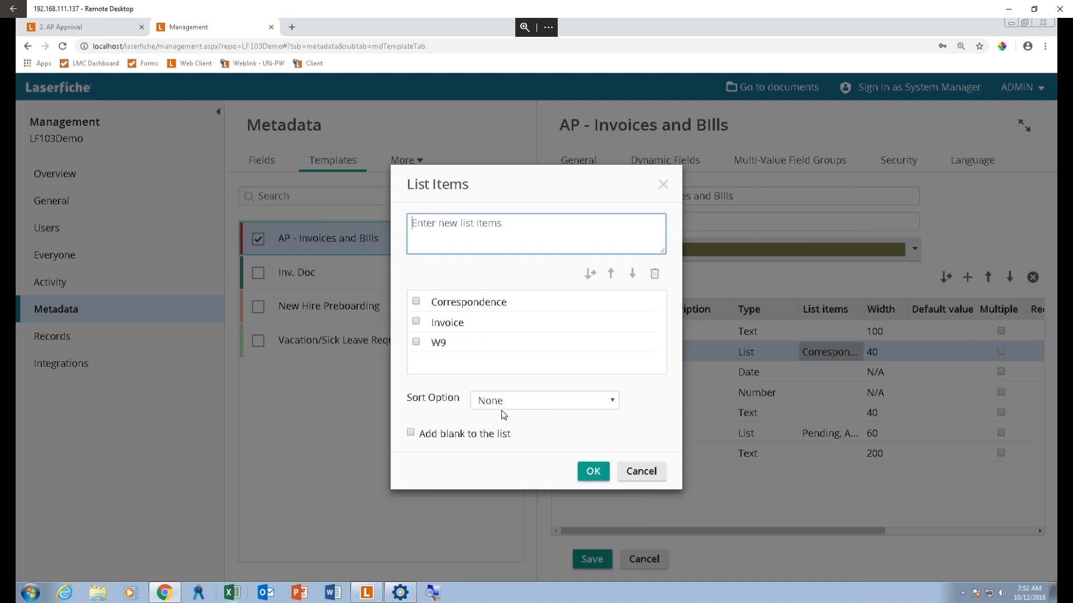
pyautogui.click(651, 472)
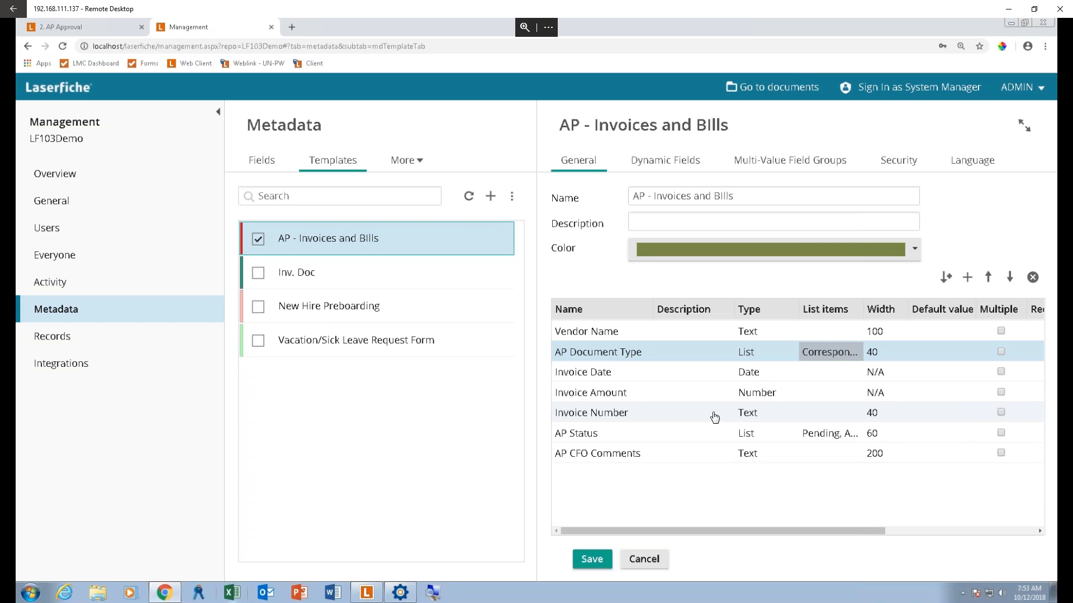
pyautogui.click(653, 437)
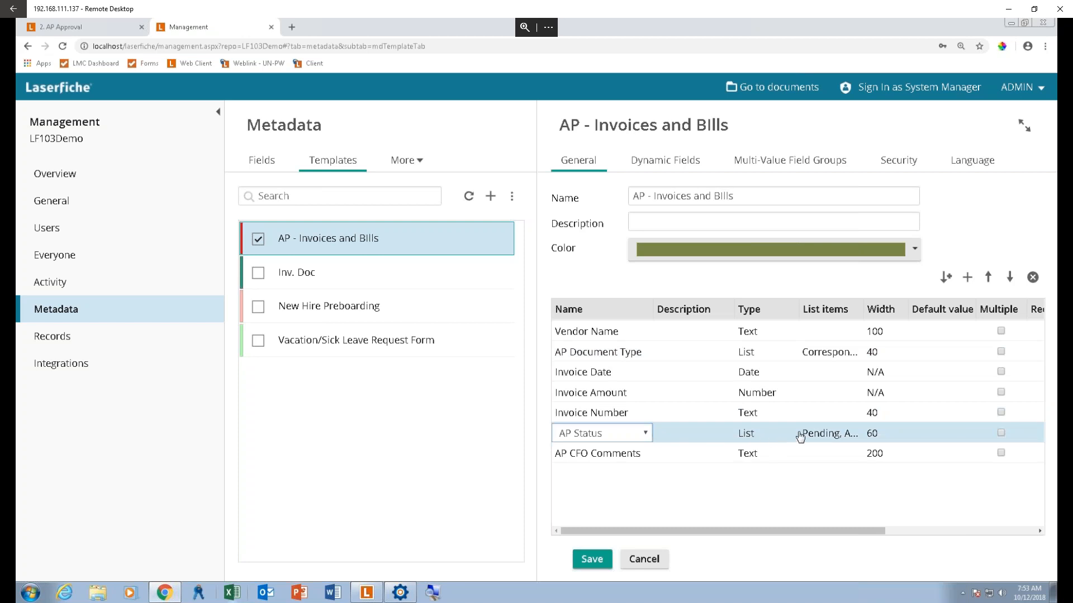
pyautogui.click(828, 436)
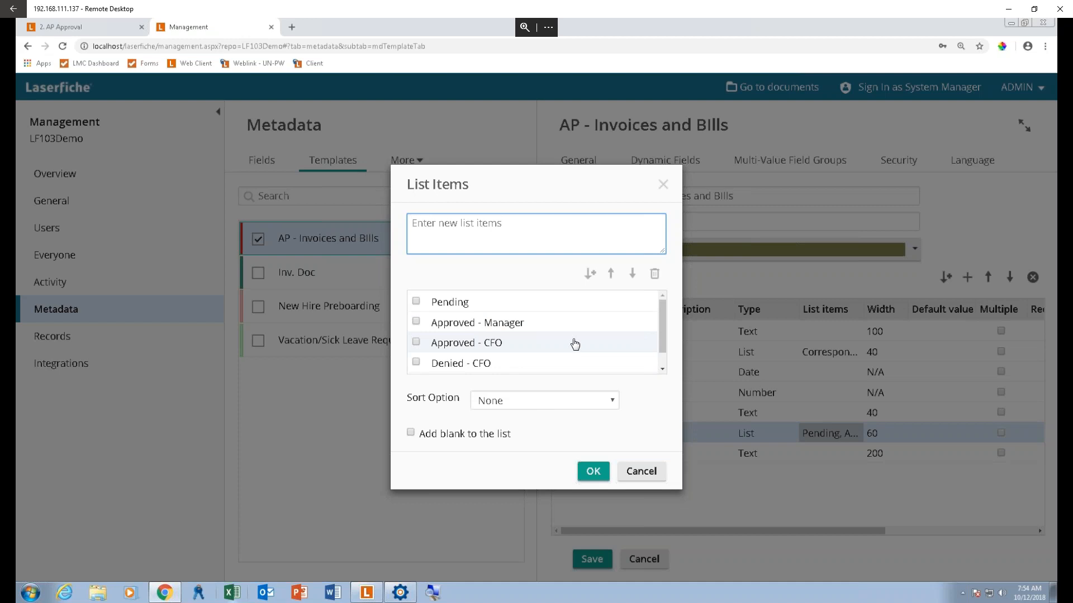
pyautogui.click(663, 370)
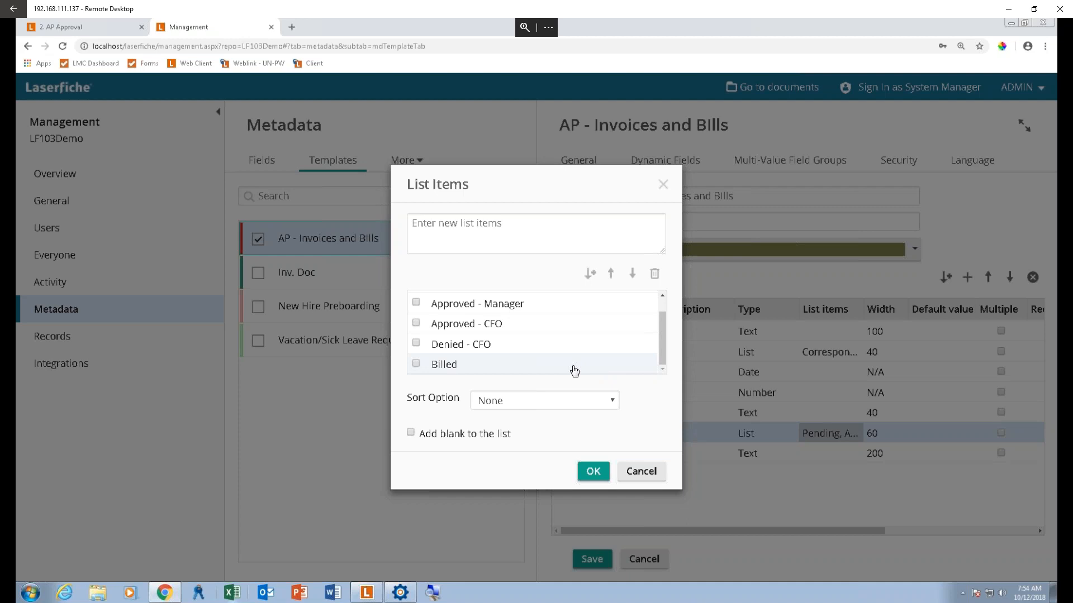
pyautogui.click(593, 472)
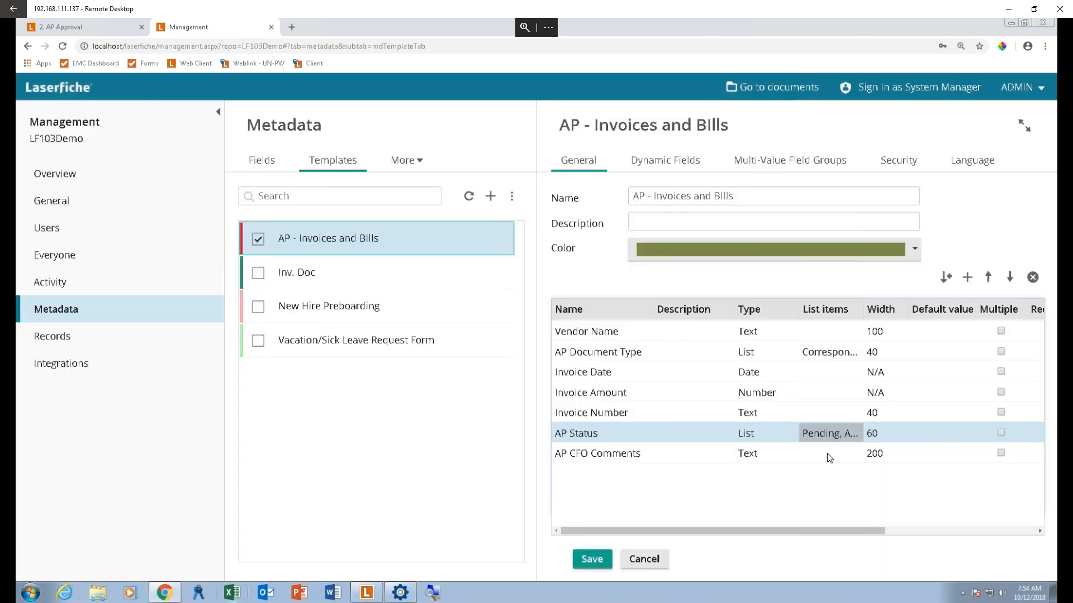
# Check the default value of the AP Status field without editing it and save the template
pyautogui.click(945, 437)
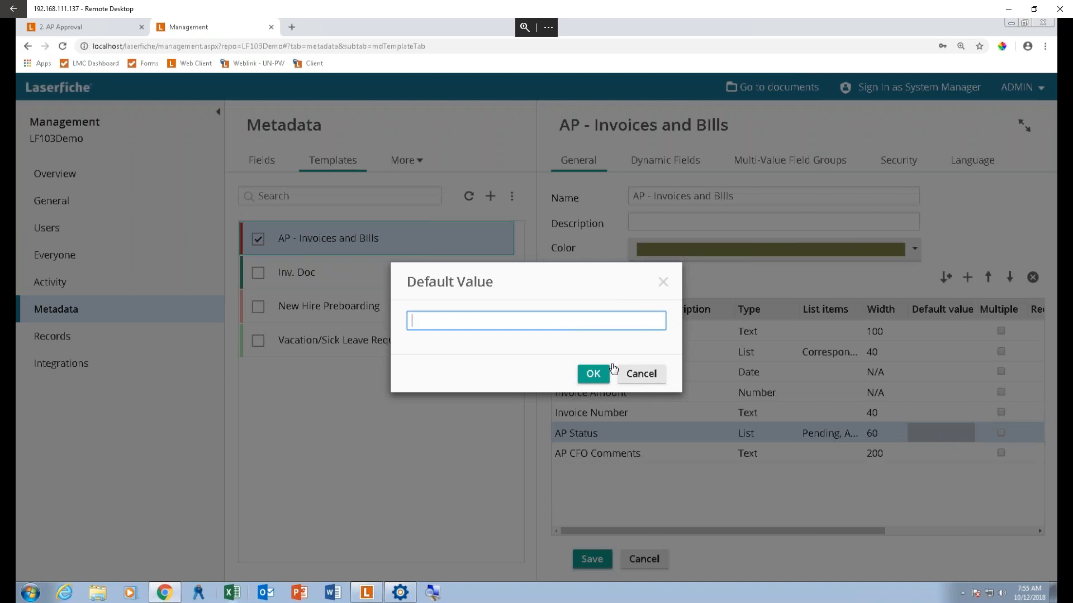
pyautogui.click(639, 373)
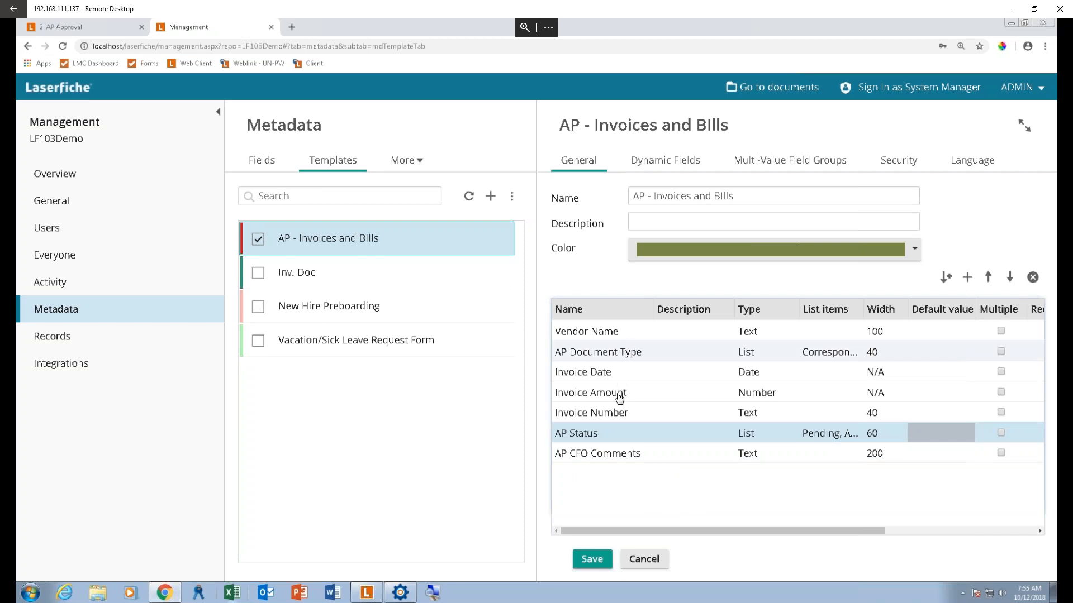
pyautogui.click(584, 559)
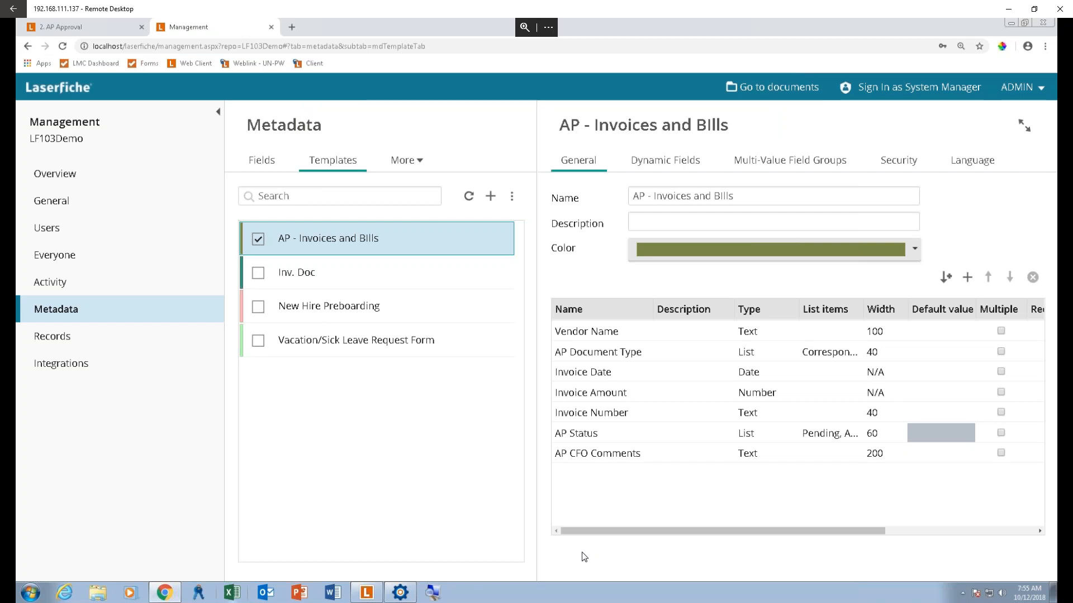
# Switch to Workflow Designer and bring up the toolbox of workflow activities
pyautogui.click(400, 594)
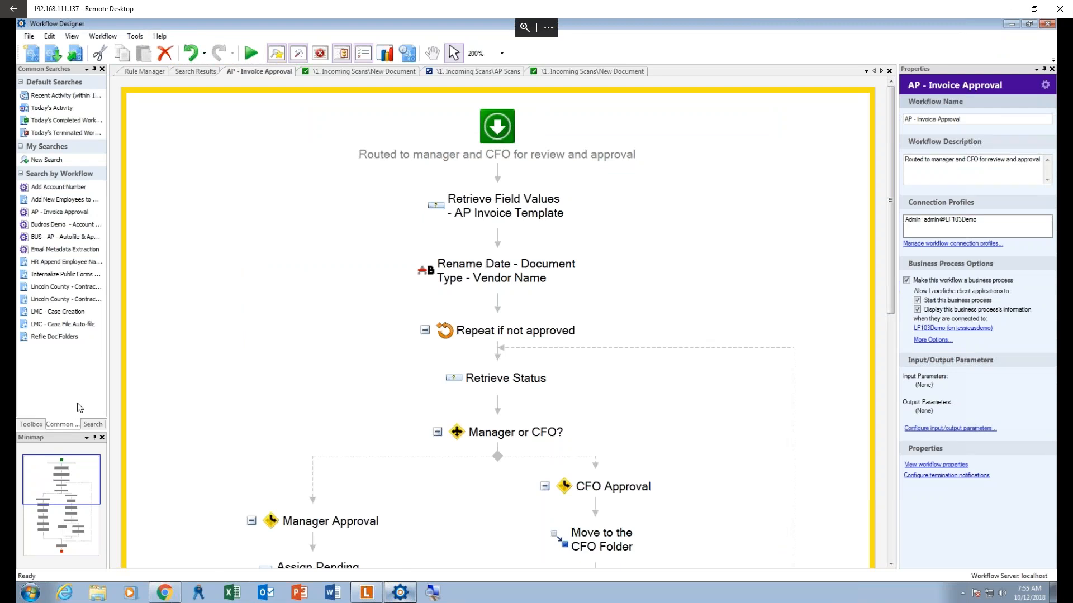
pyautogui.click(20, 423)
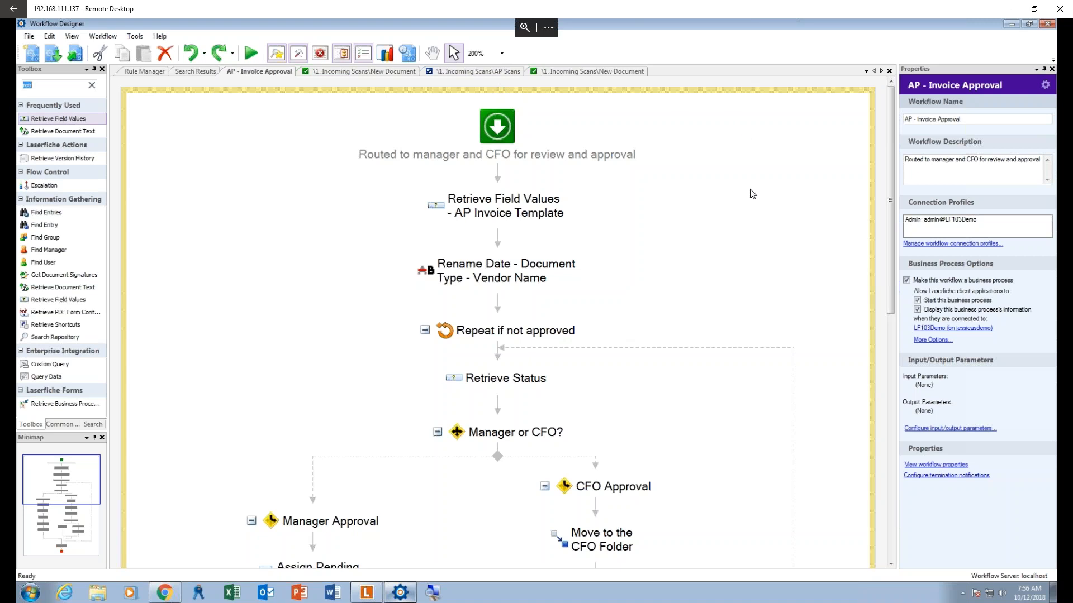
# Examine the name and description of the AP - Invoice Approval workflow
pyautogui.click(973, 119)
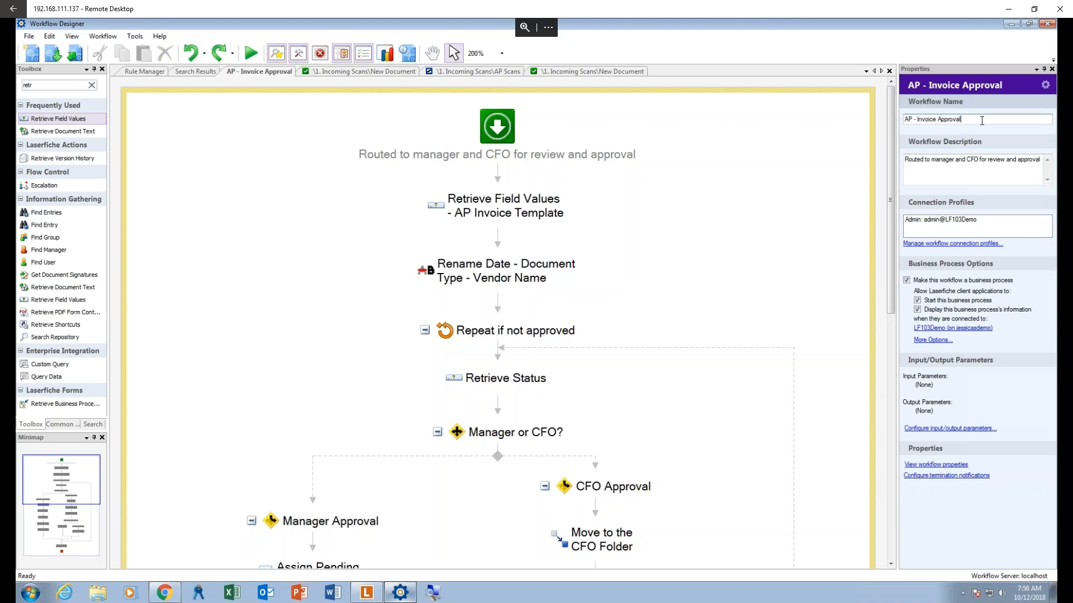
pyautogui.click(914, 118)
pyautogui.write('-')
pyautogui.click(941, 160)
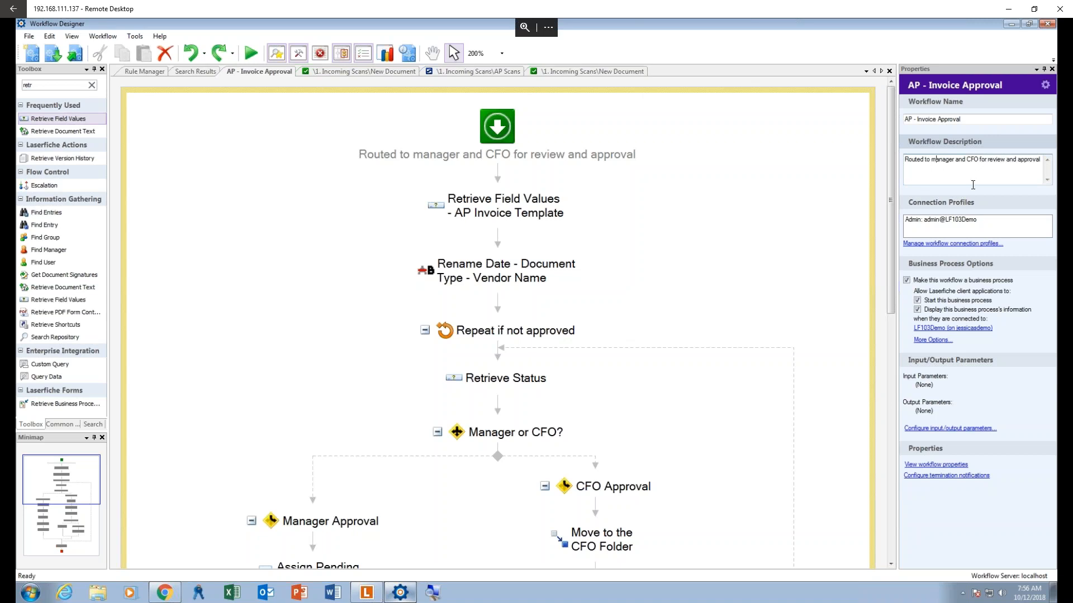
# Try adding a workflow connection profile copied from the common Admin profile, validate it and discard it
pyautogui.click(949, 244)
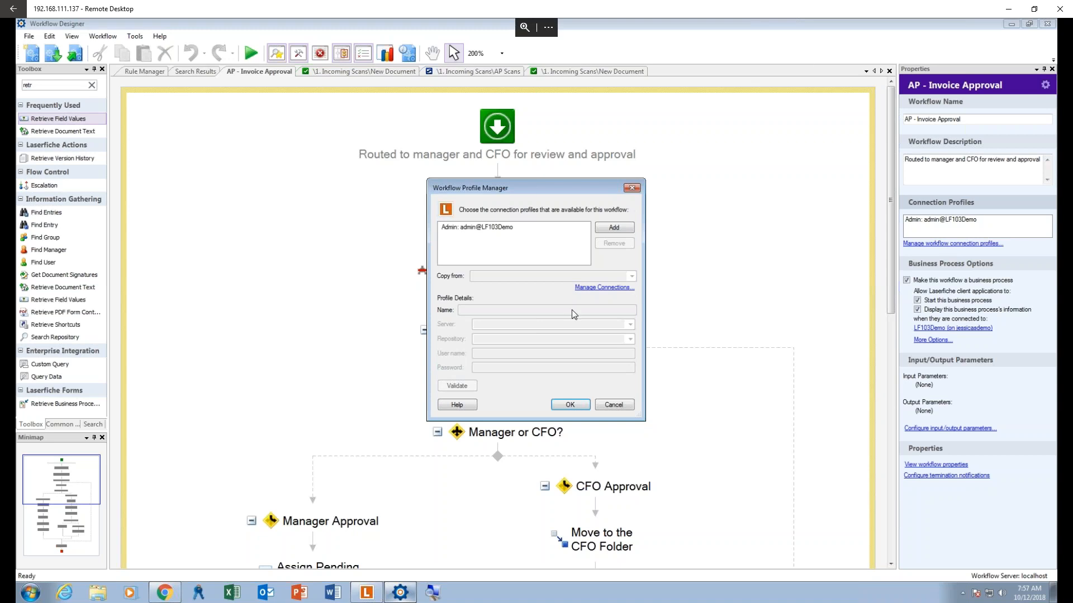
pyautogui.click(608, 233)
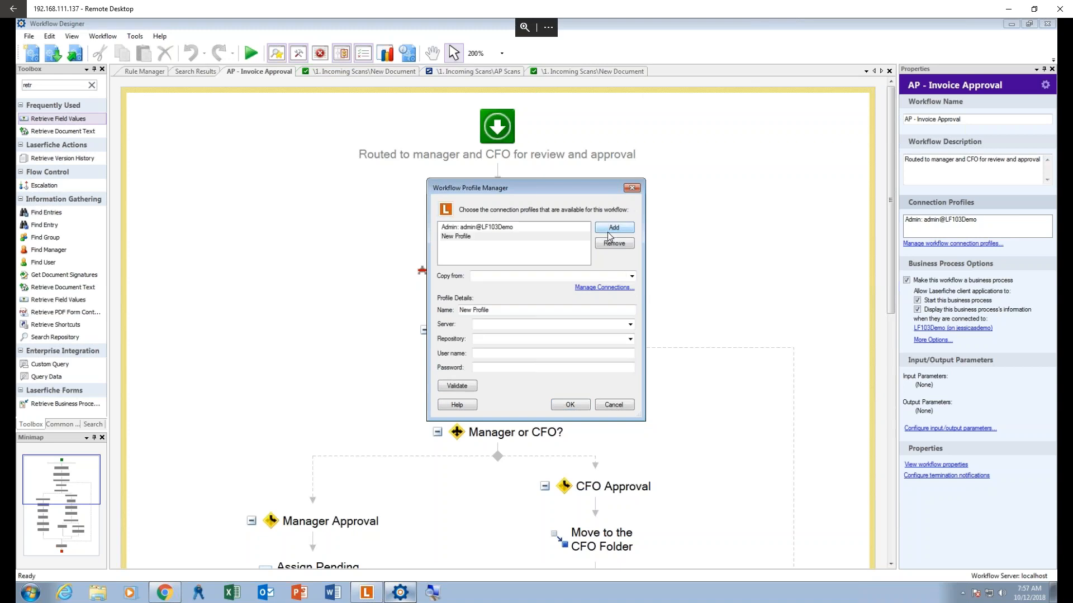
pyautogui.click(537, 276)
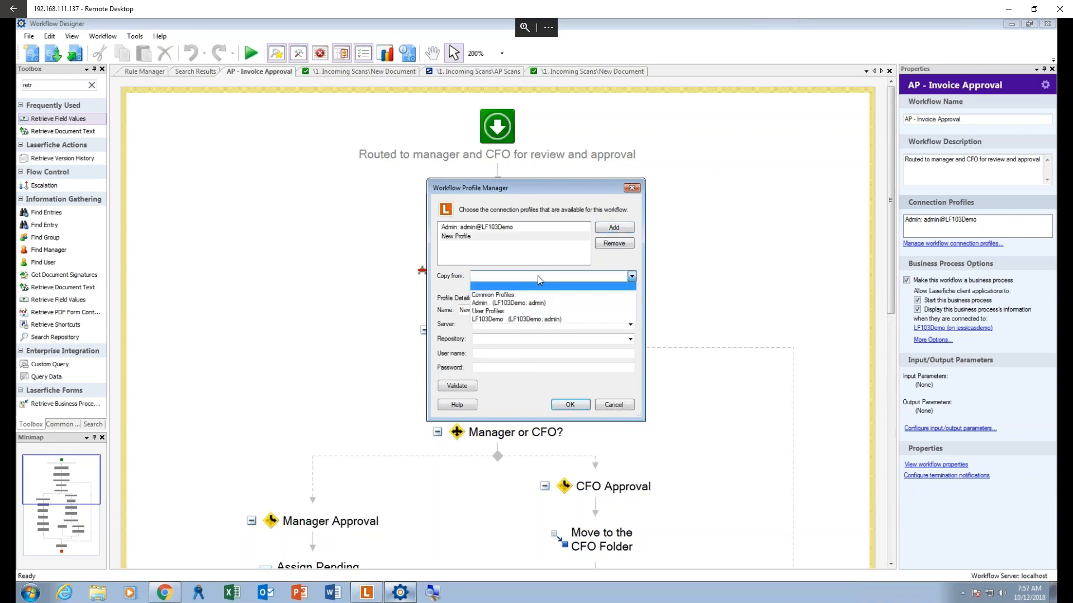
pyautogui.click(505, 304)
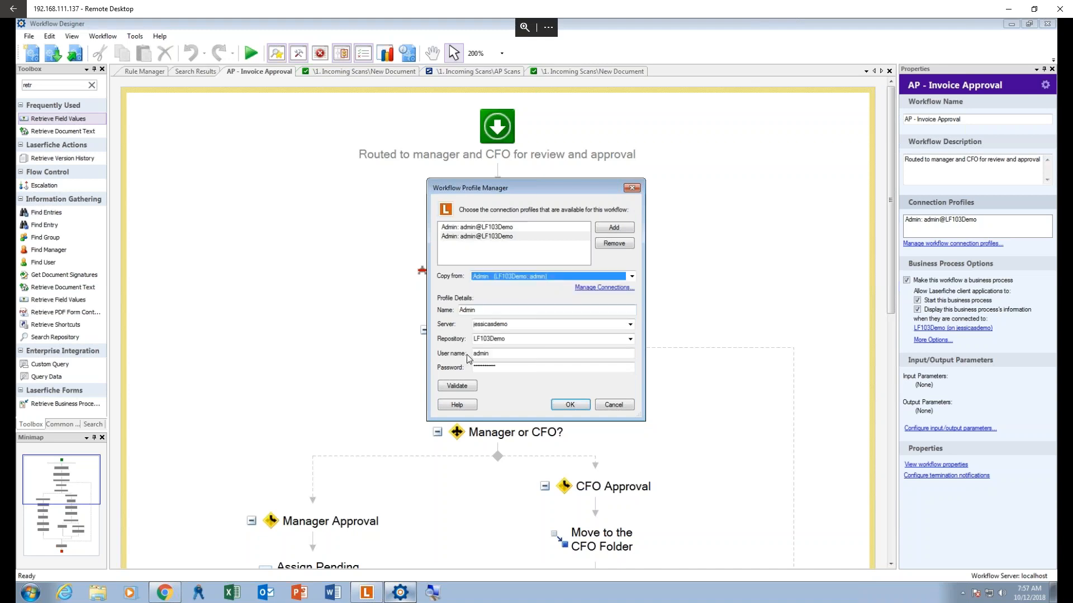
pyautogui.click(465, 390)
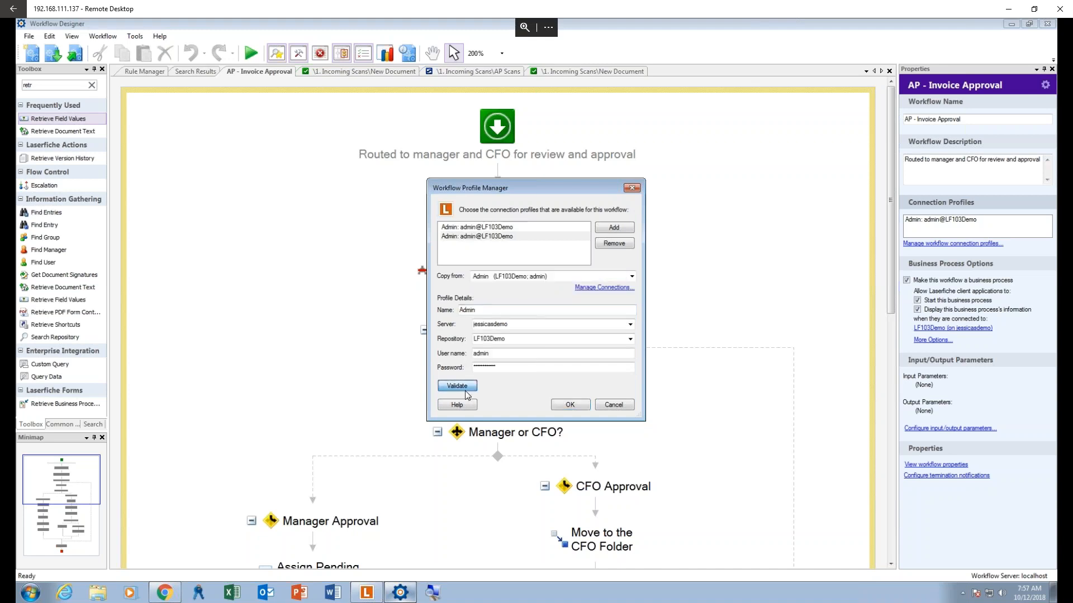
pyautogui.click(618, 407)
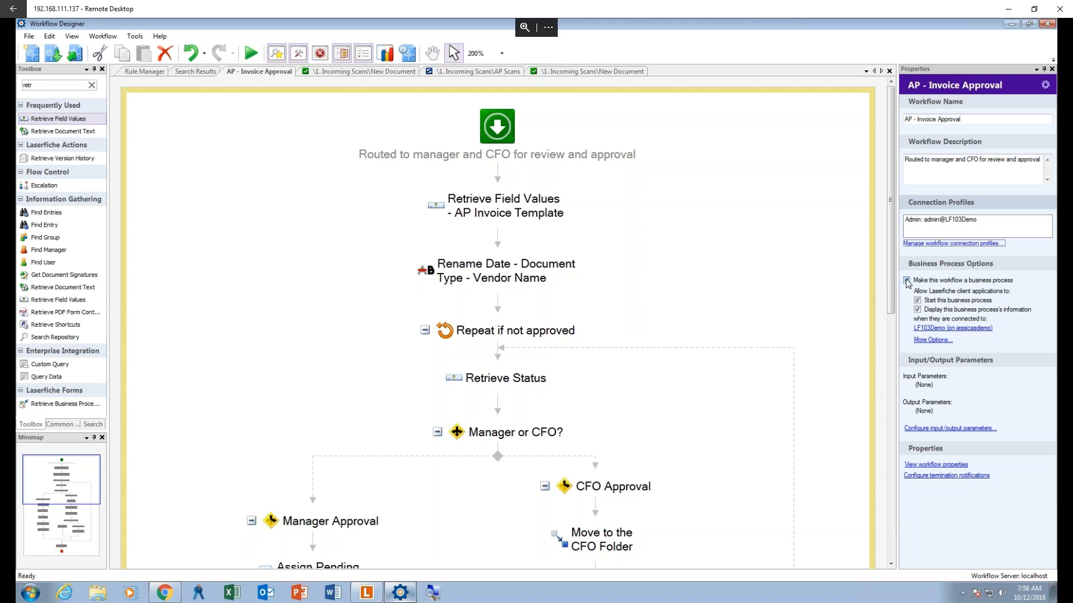
pyautogui.click(907, 280)
# Search the workflow activities for "field" and for "retrieve"
pyautogui.doubleClick(46, 88)
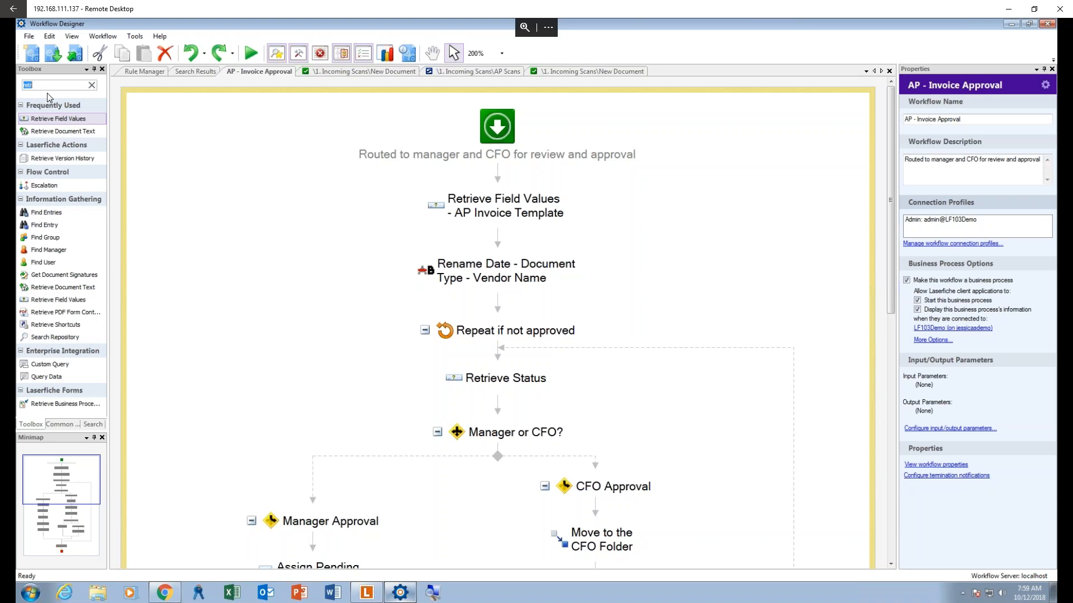
pyautogui.click(91, 85)
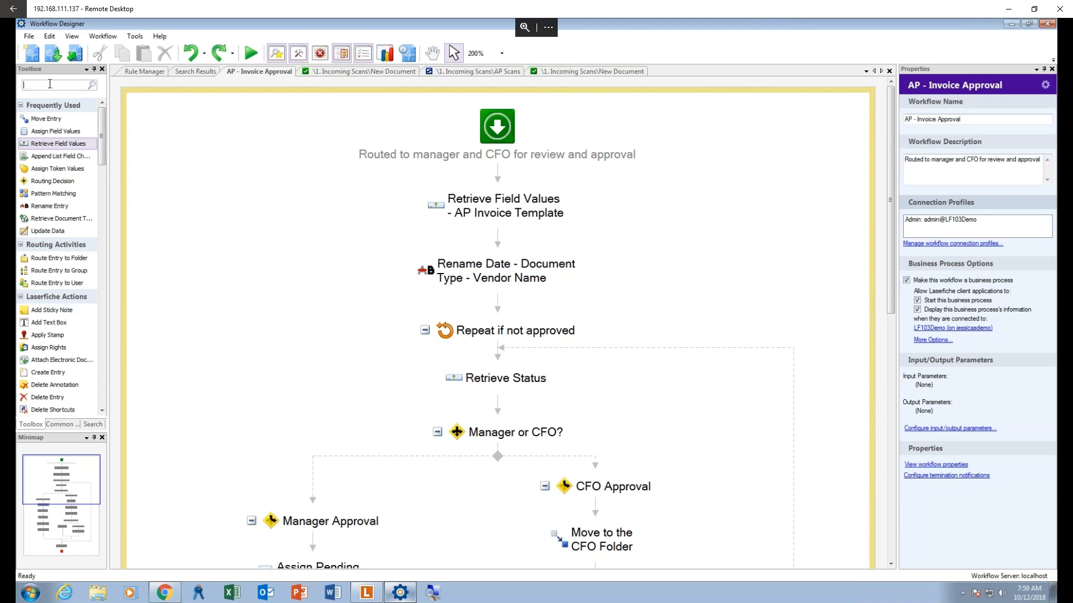
pyautogui.write('field')
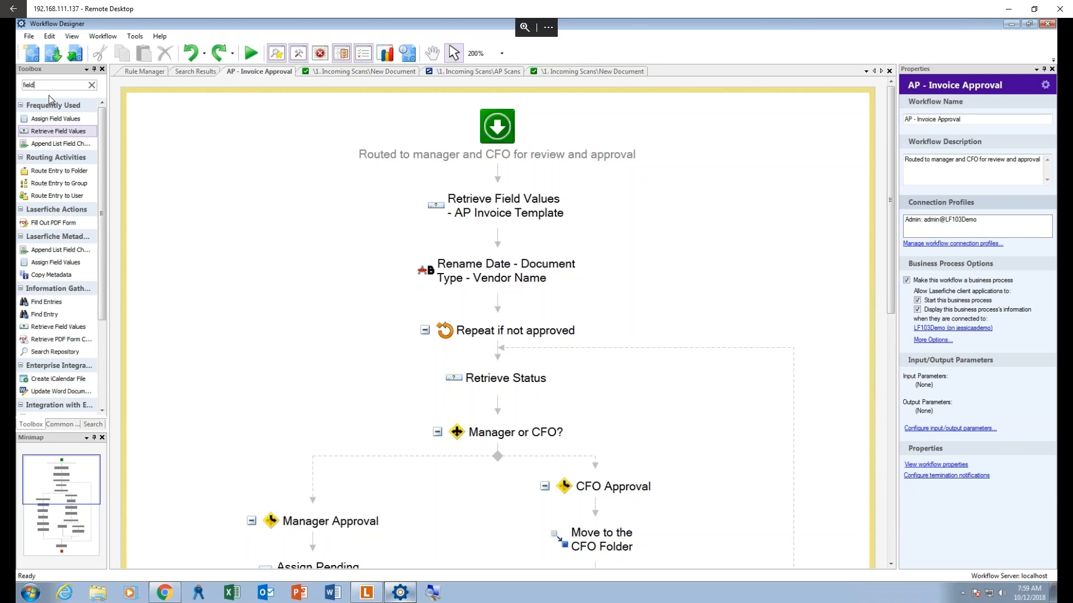
pyautogui.hotkey('ctrl', 'a')
pyautogui.write('retrieve')
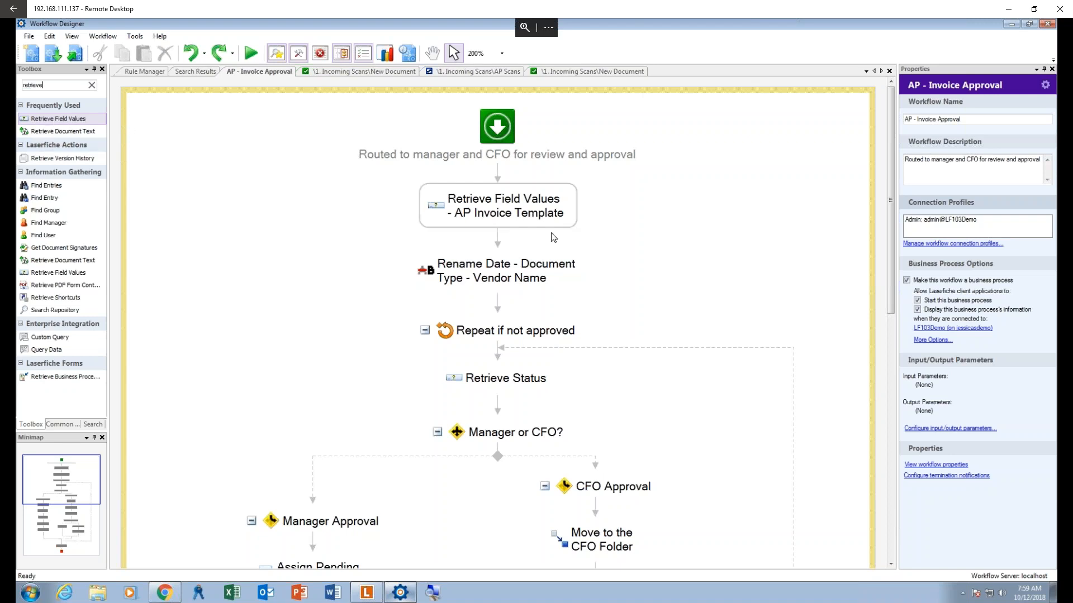
# Set the Retrieve Field Values - AP Invoice Template activity to retrieve all fields of the AP - Invoices and Bills template
pyautogui.click(503, 202)
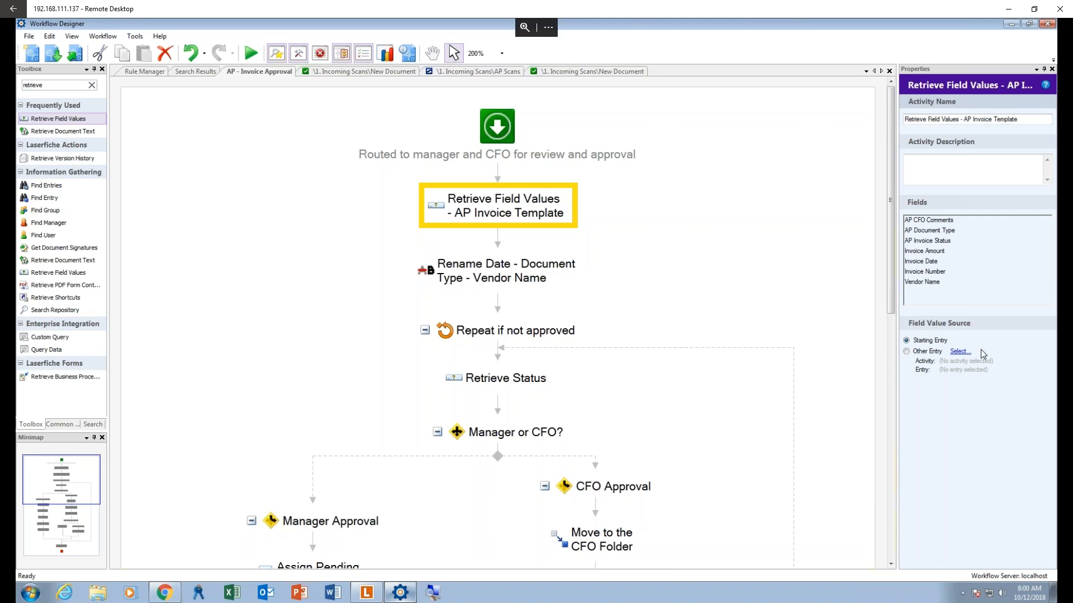
pyautogui.click(1031, 121)
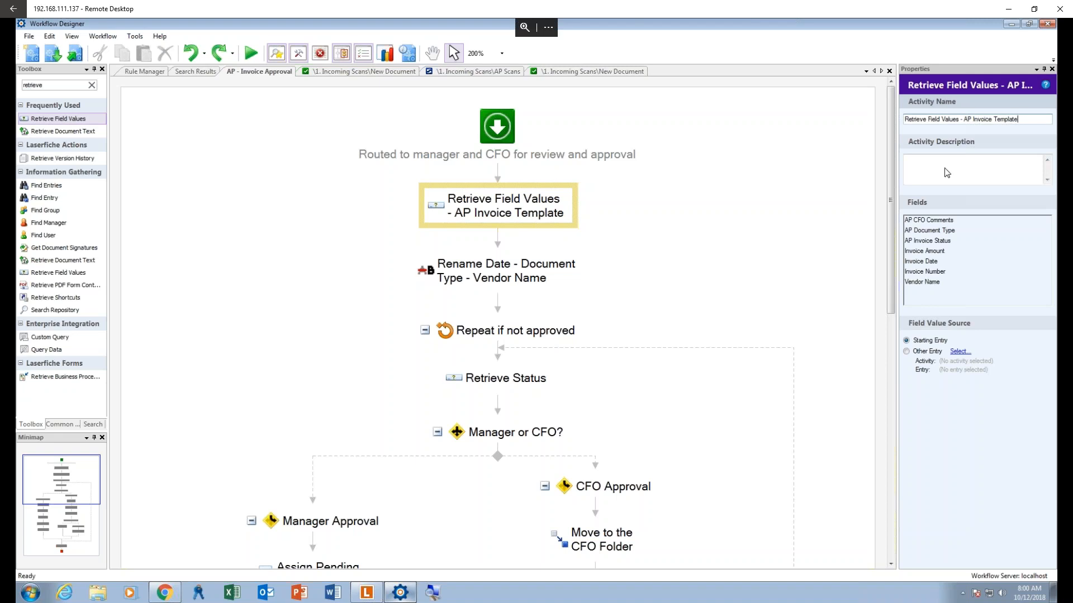
pyautogui.click(919, 174)
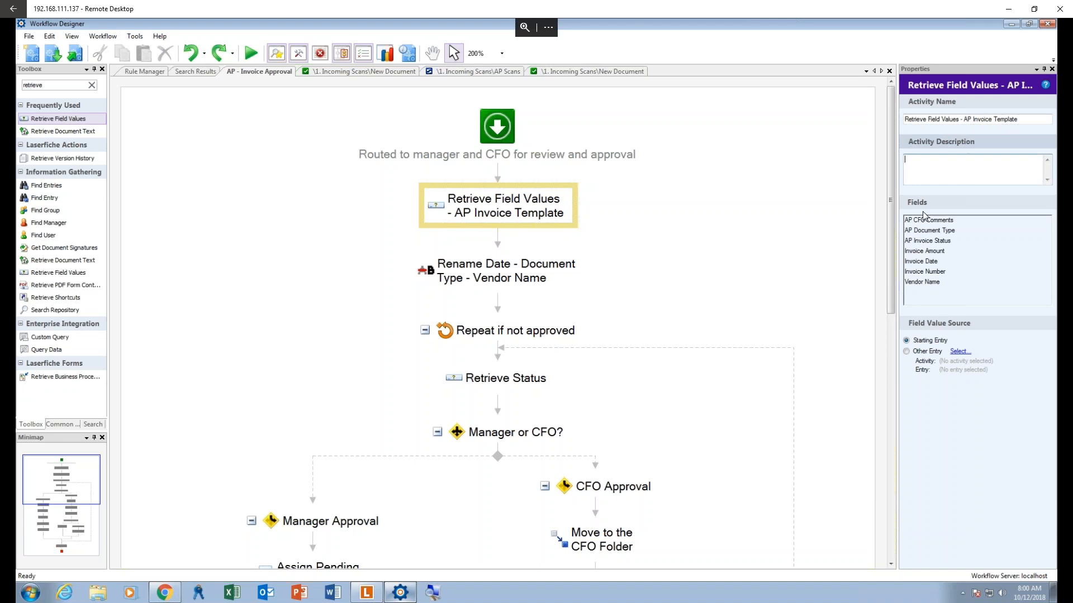
pyautogui.click(1005, 268)
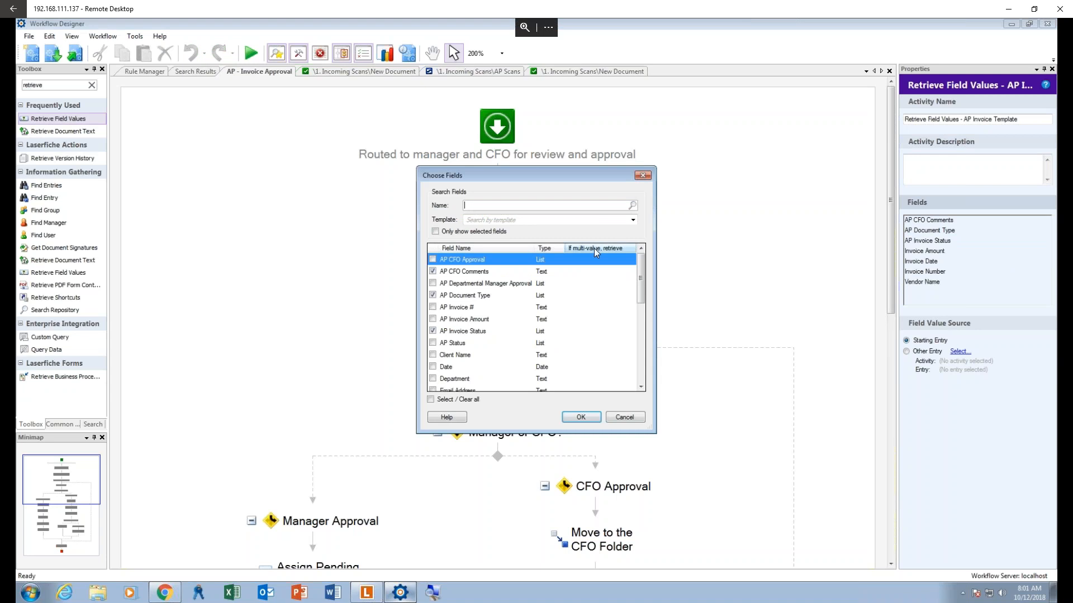
pyautogui.click(632, 220)
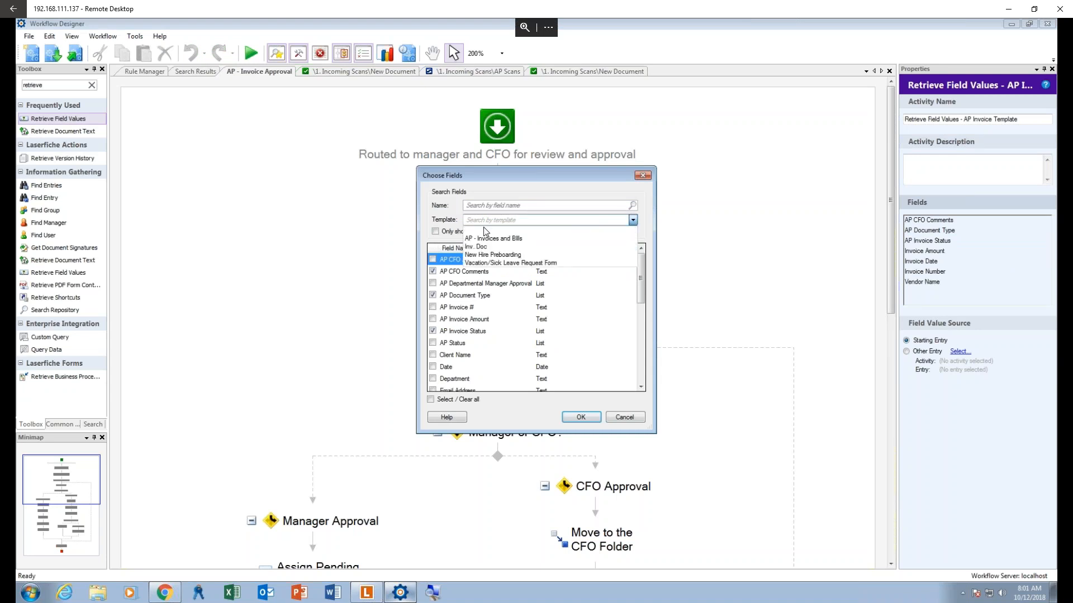
pyautogui.click(478, 241)
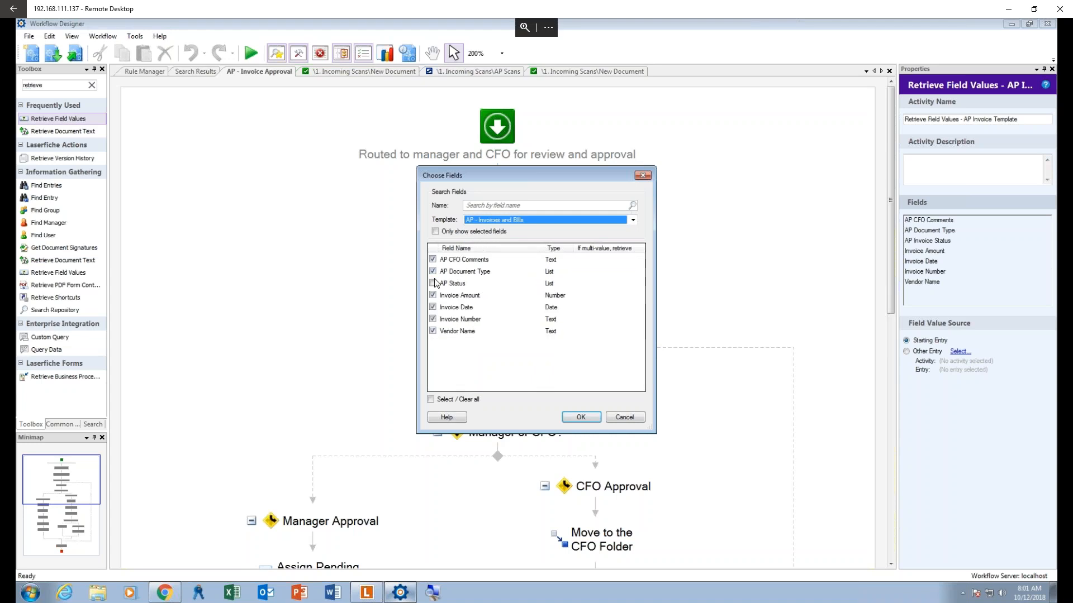
pyautogui.click(431, 398)
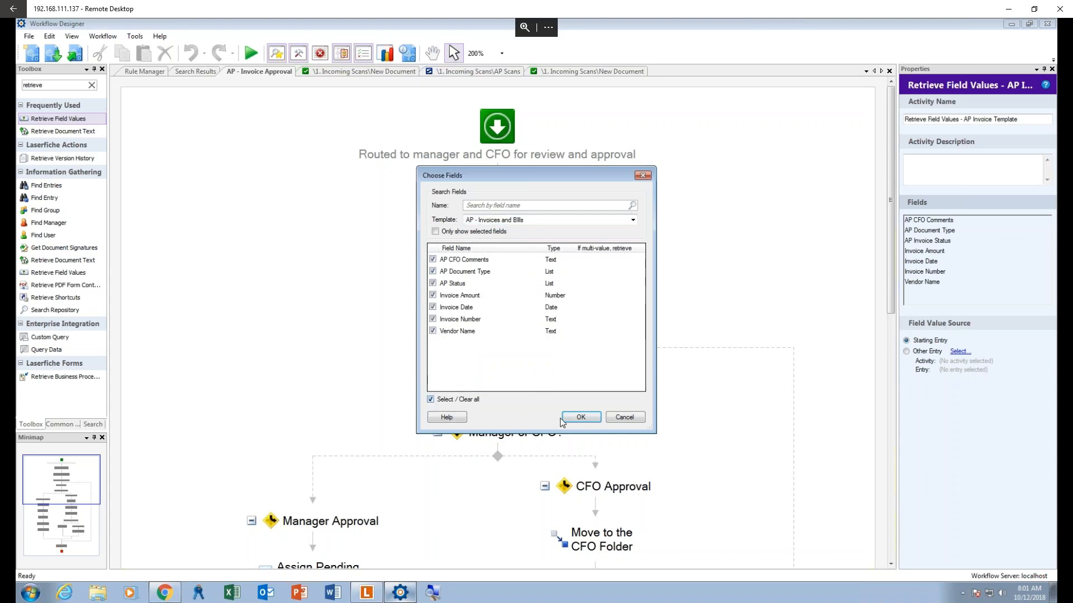
pyautogui.click(592, 419)
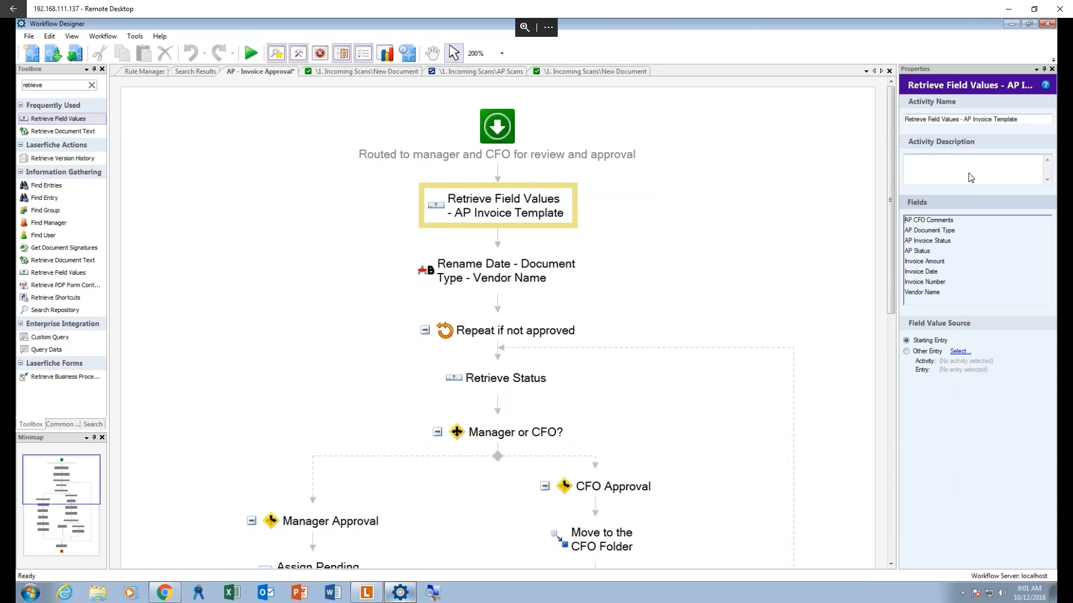
# Examine the rename activity's name and description, and the global, business process and retrieved-field tokens available for its new entry name
pyautogui.click(499, 279)
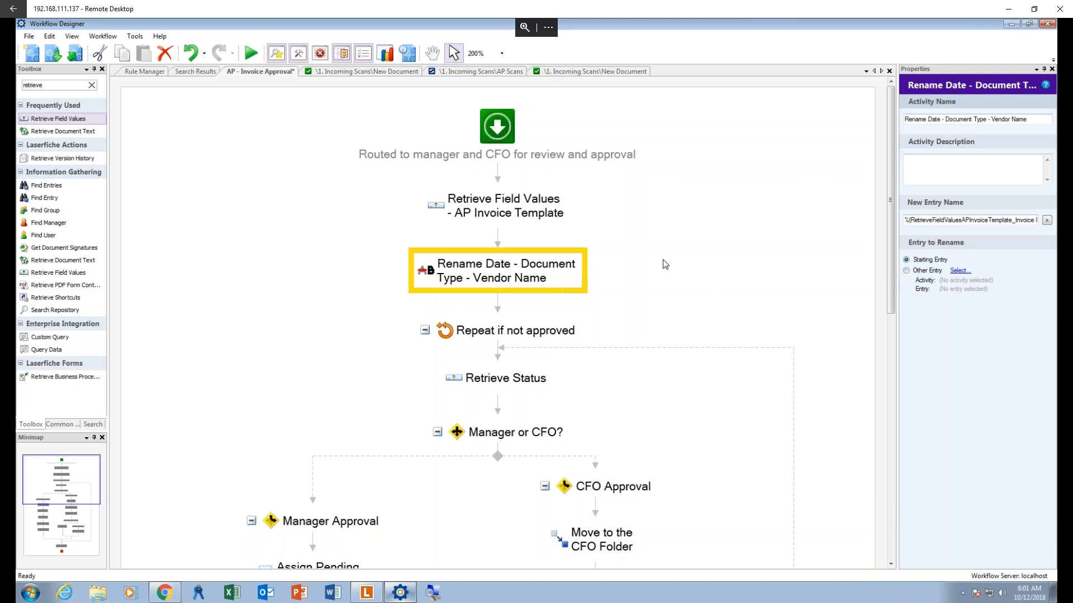
pyautogui.click(1028, 120)
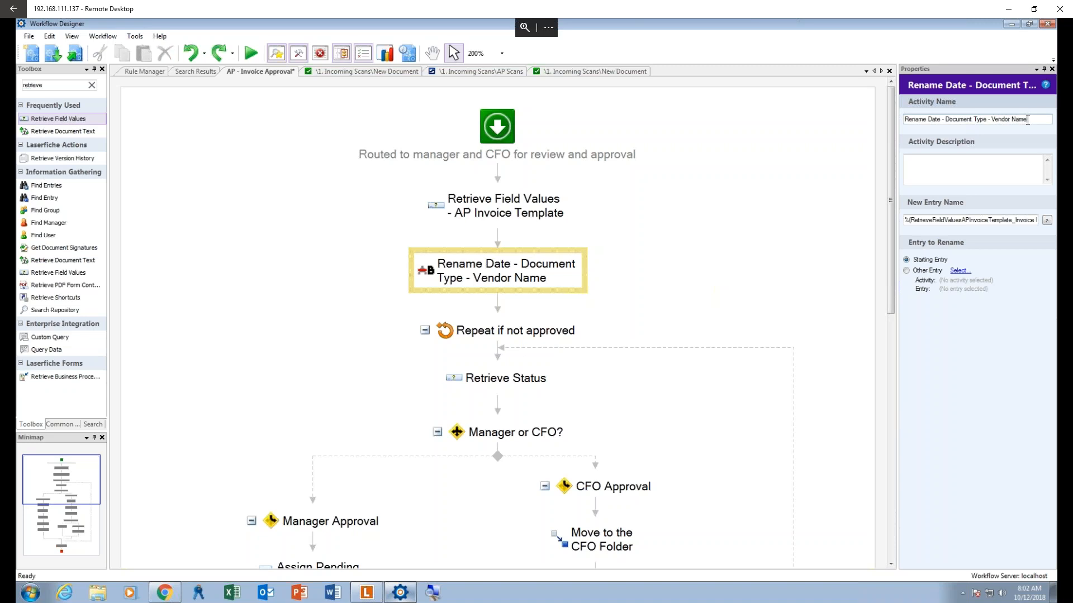
pyautogui.click(986, 166)
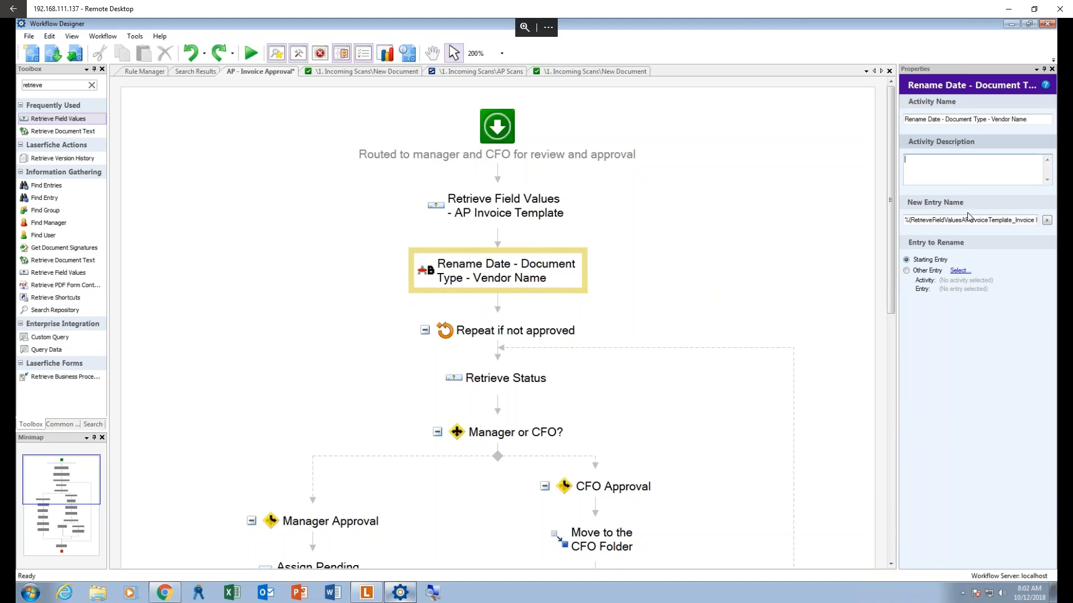
pyautogui.click(1047, 220)
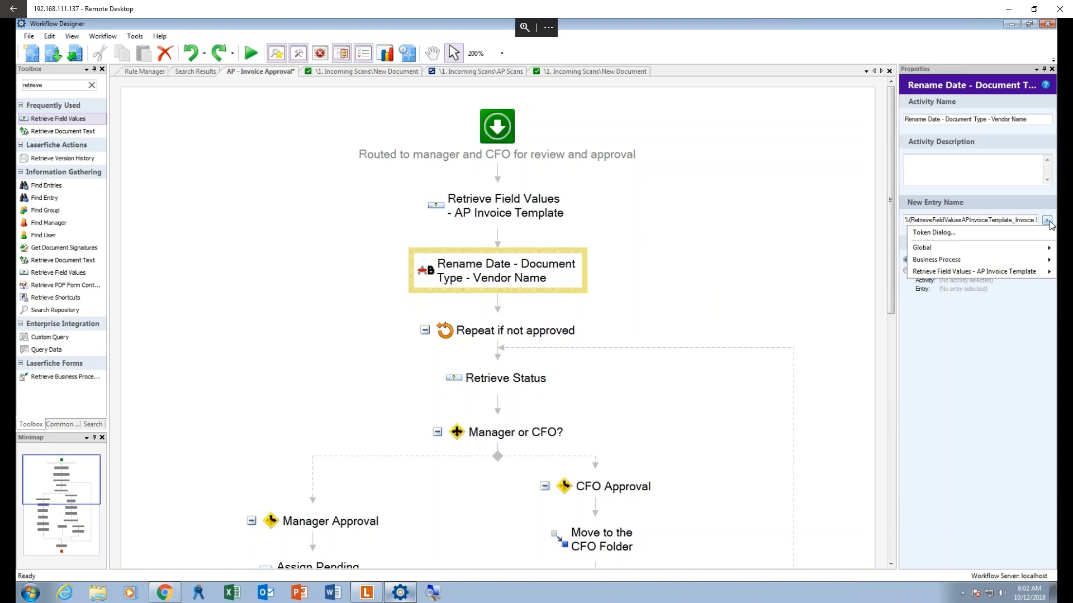
pyautogui.click(941, 234)
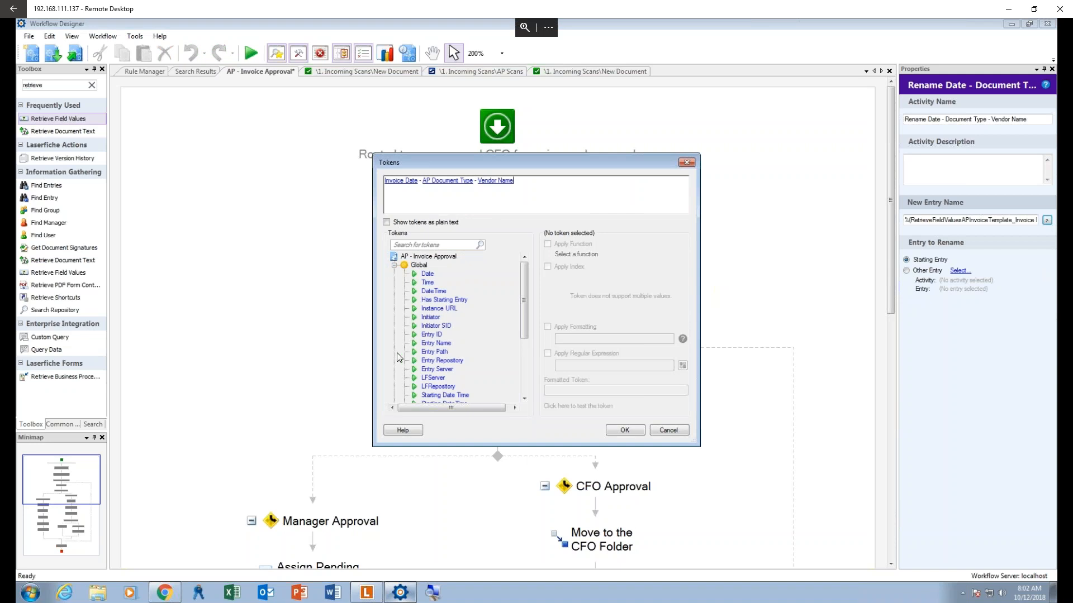
pyautogui.click(394, 265)
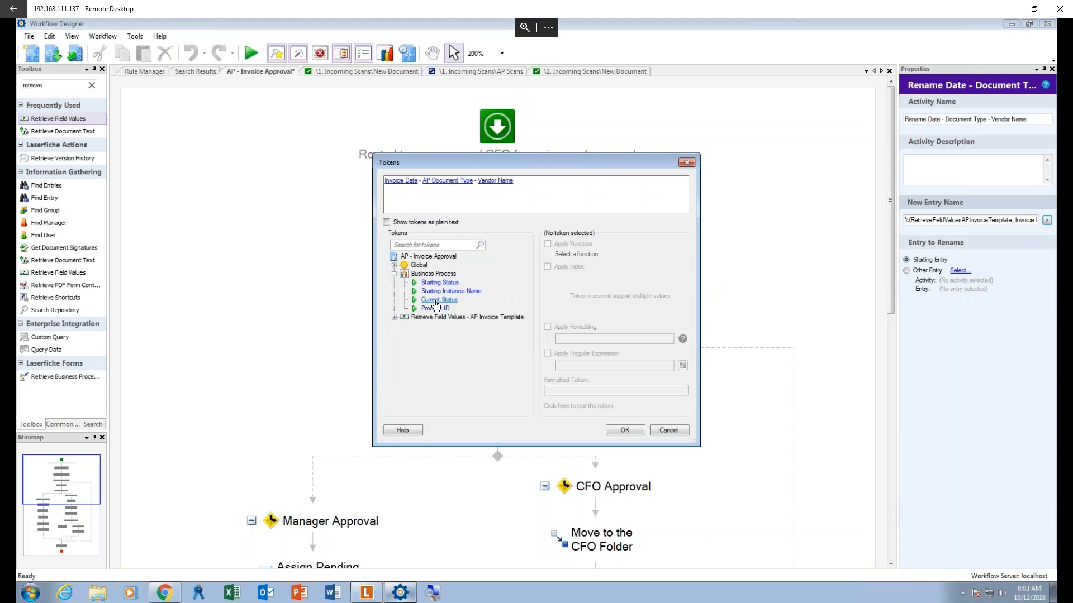
pyautogui.click(394, 274)
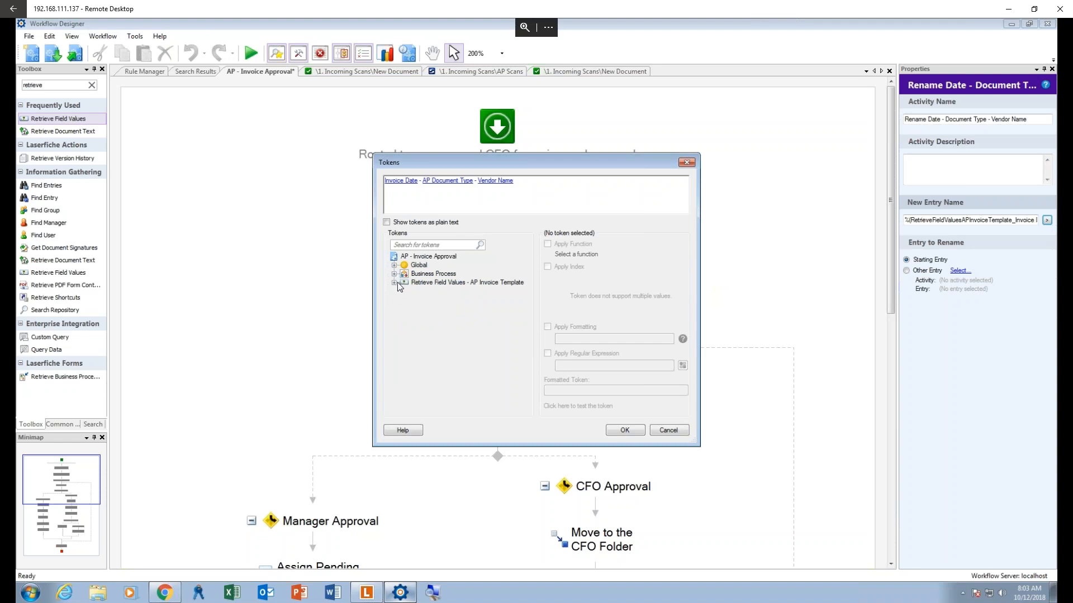
pyautogui.click(394, 282)
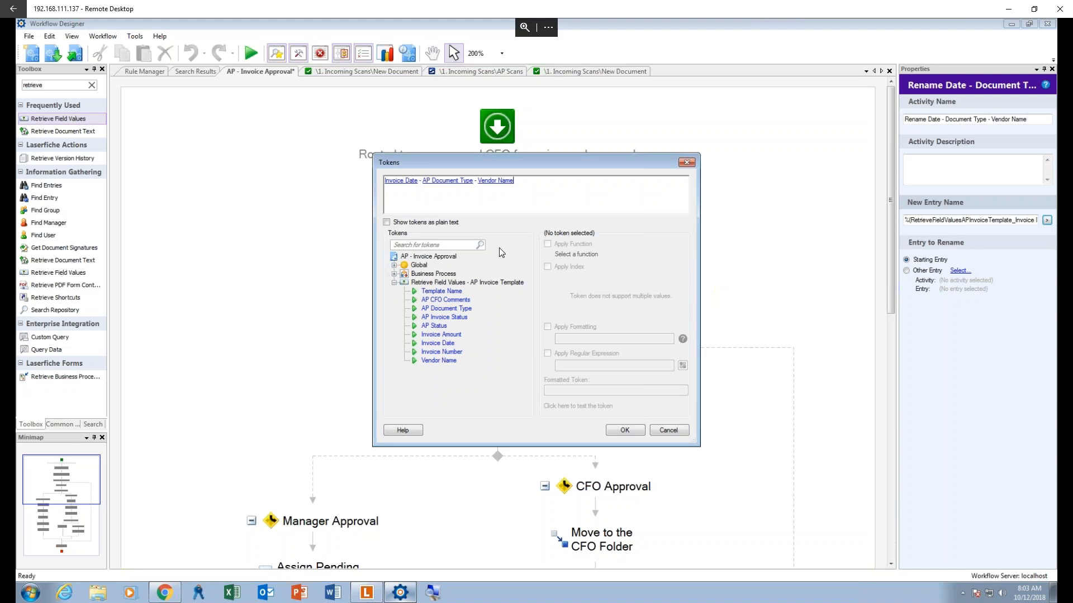
# Try appending the Invoice Amount token and a dash to the new entry name, remove them and accept the tokens
pyautogui.doubleClick(452, 335)
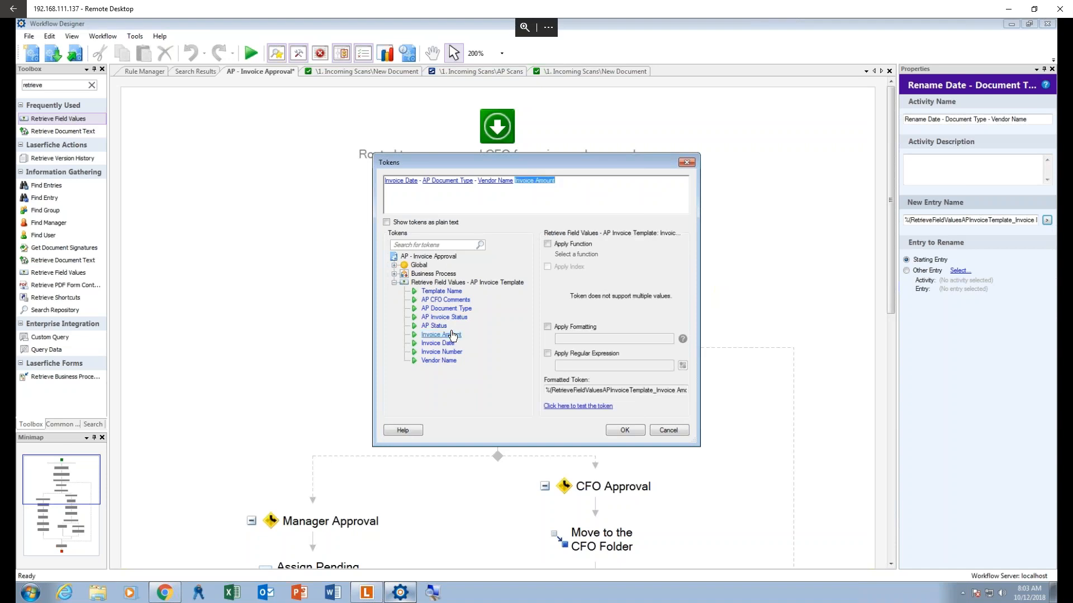
pyautogui.click(565, 184)
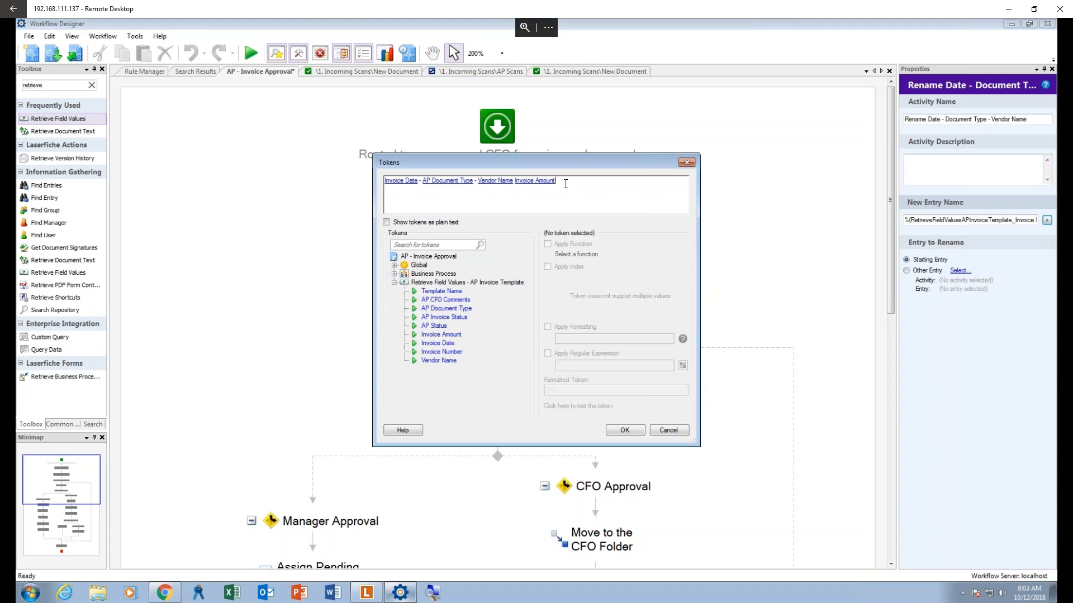
pyautogui.write('-')
pyautogui.hotkey('ctrl', 'shift', 'Left')
pyautogui.hotkey('ctrl', 'shift', 'Left')
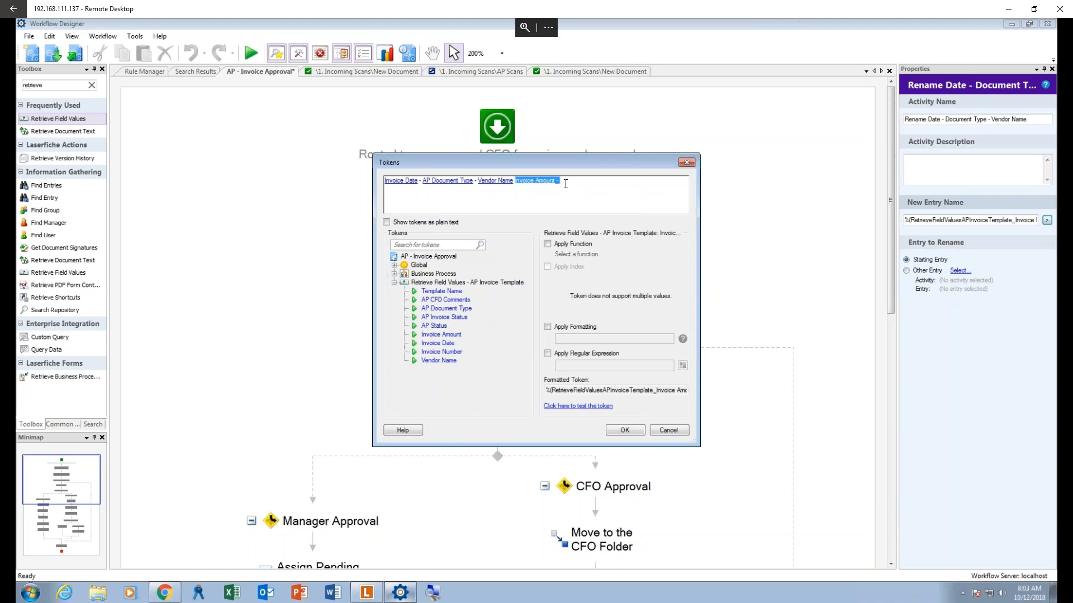
pyautogui.press('BackSpace')
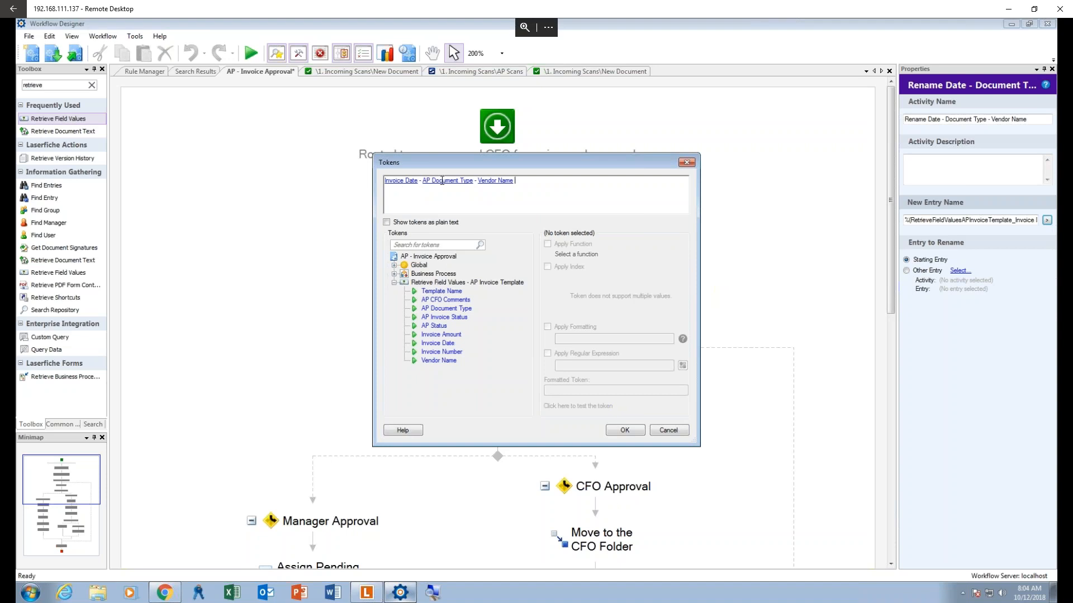
pyautogui.click(634, 430)
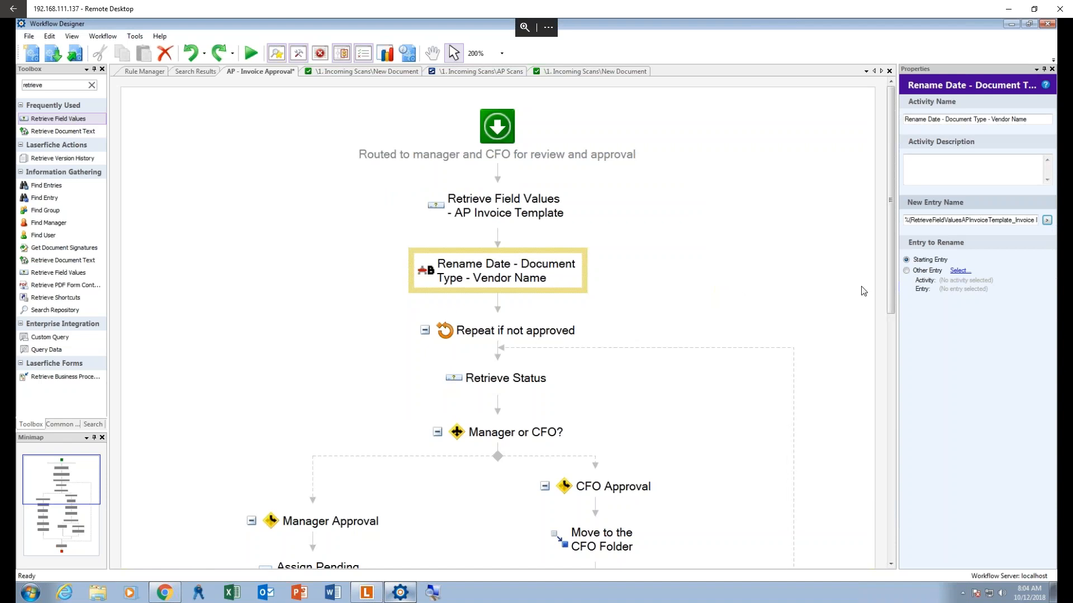
# Rename the "Repeat if not approved" activity as "Repeat if not approved or CFO Approval is Needed"
pyautogui.click(804, 310)
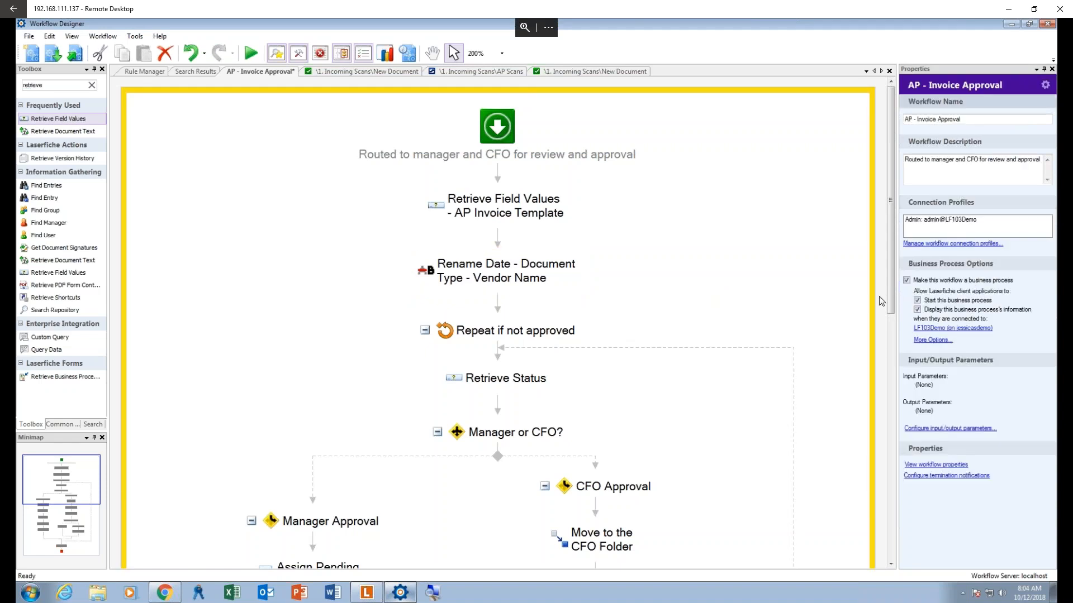
pyautogui.scroll(-2, 657, 324)
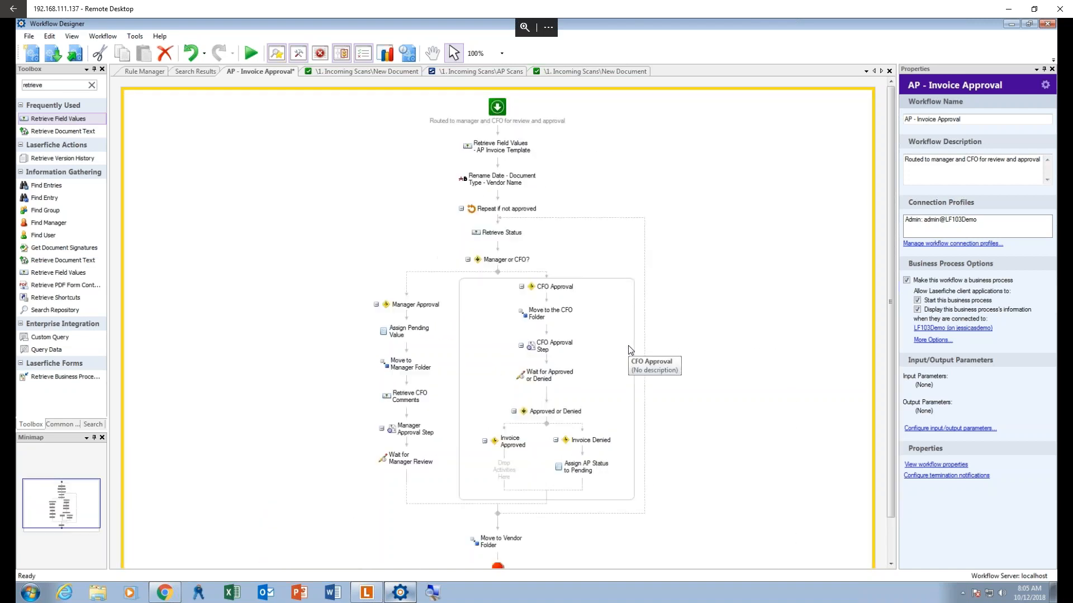
pyautogui.scroll(5, 552, 284)
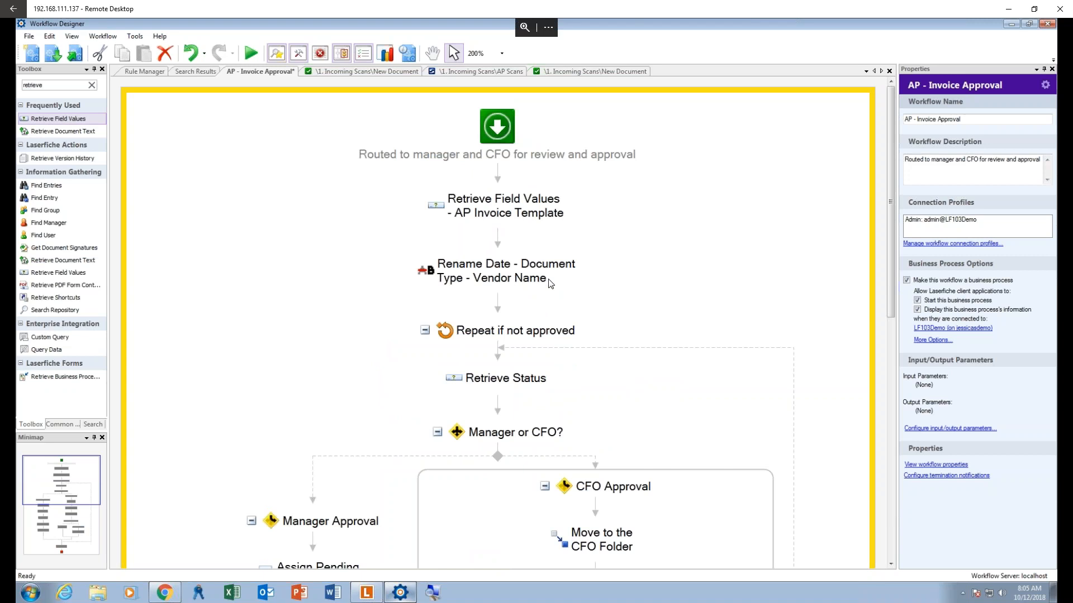
pyautogui.click(529, 340)
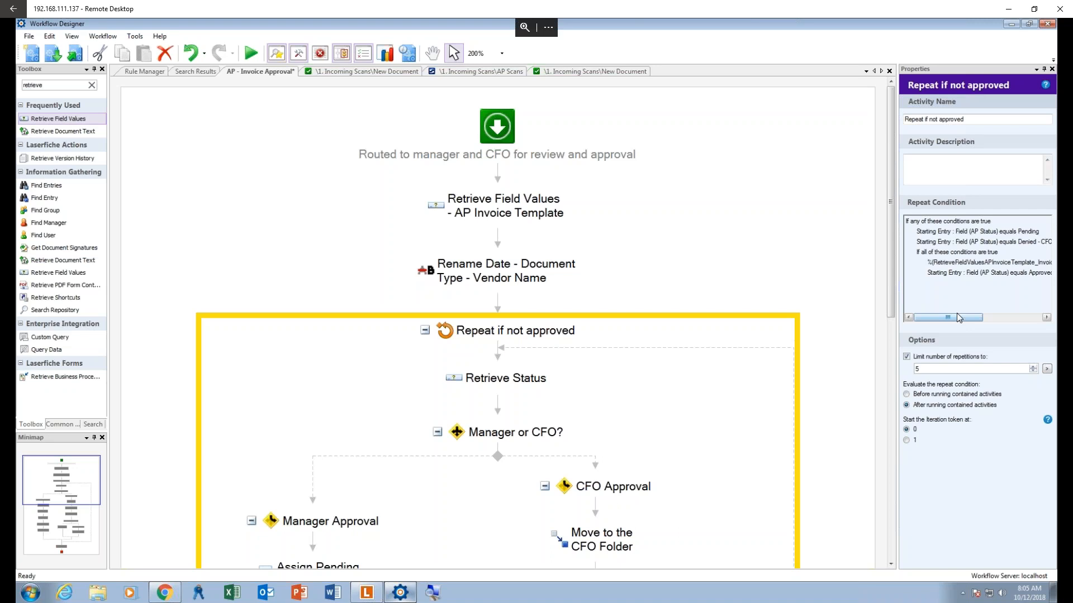
pyautogui.click(965, 119)
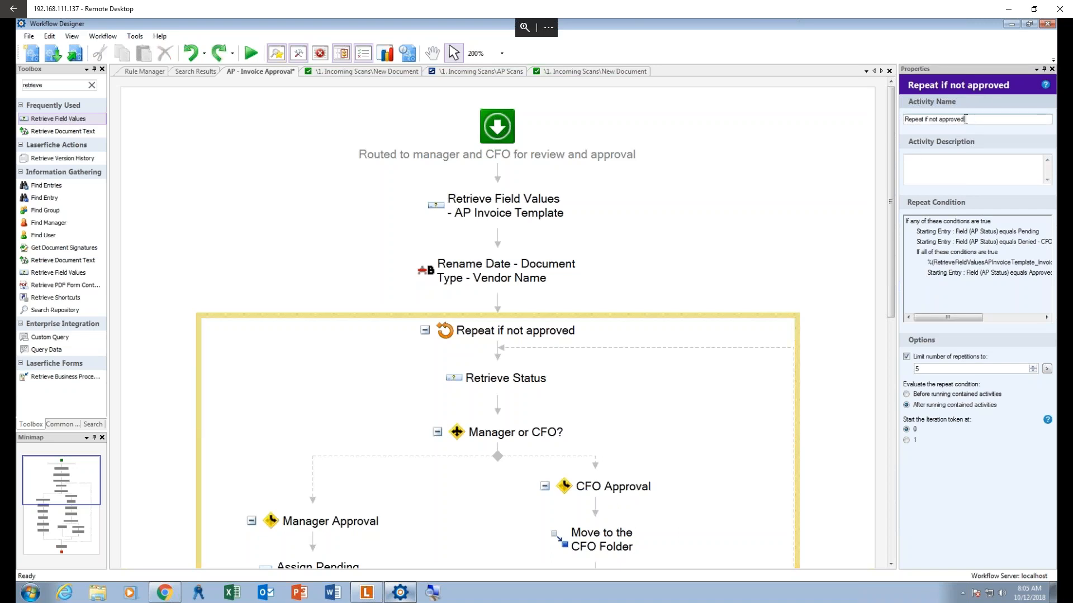
pyautogui.write('or CFO Approval is Needed')
pyautogui.press('Tab')
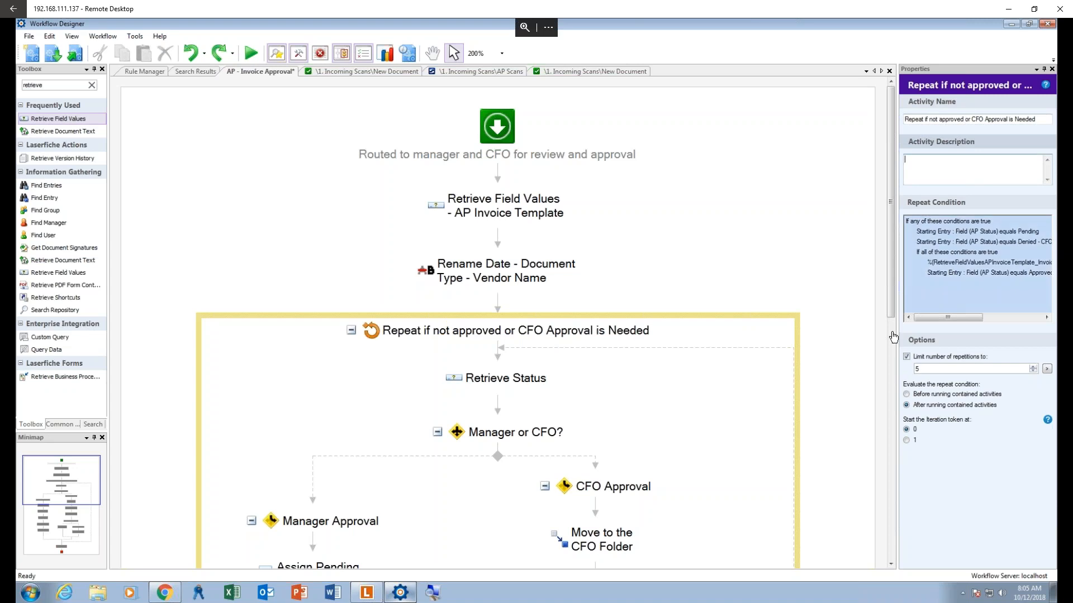
# Open the repeat condition and examine the entry properties and activity tokens available for its first AP Status condition
pyautogui.click(927, 304)
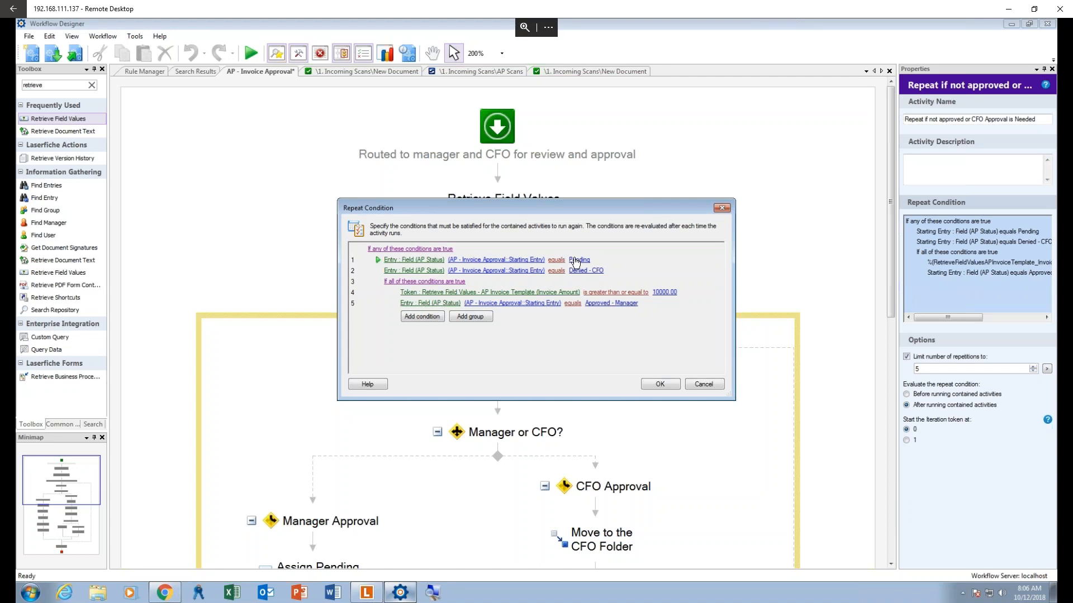
pyautogui.click(424, 260)
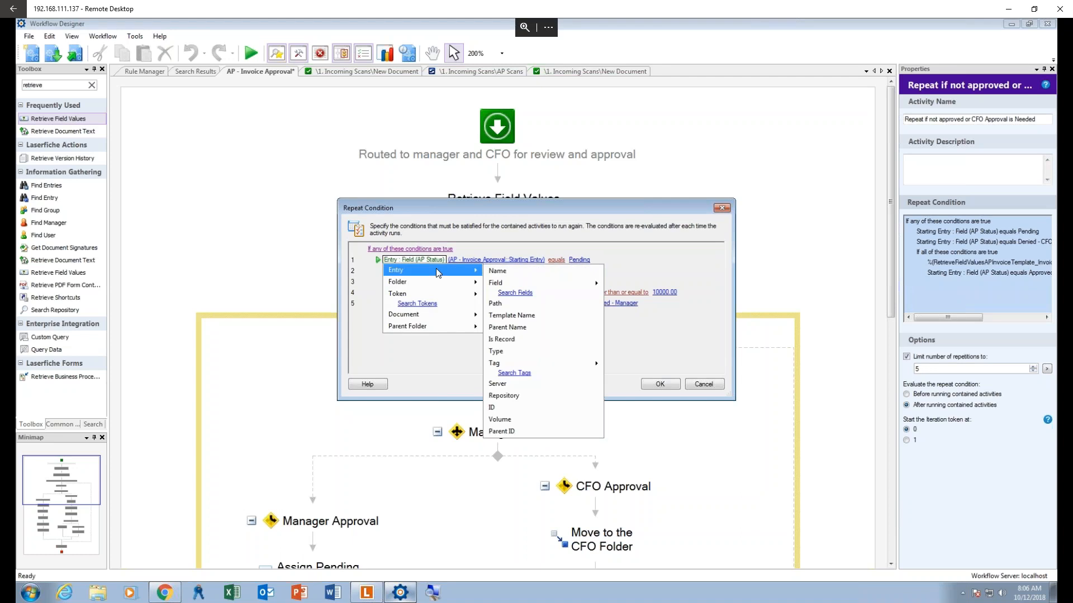
pyautogui.moveTo(444, 293)
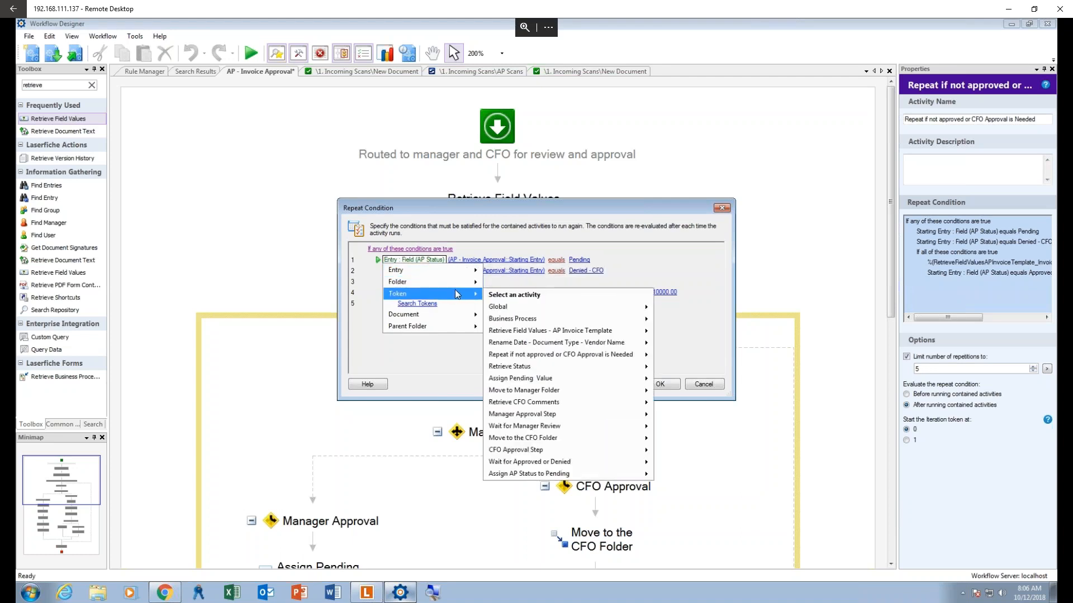
pyautogui.moveTo(508, 318)
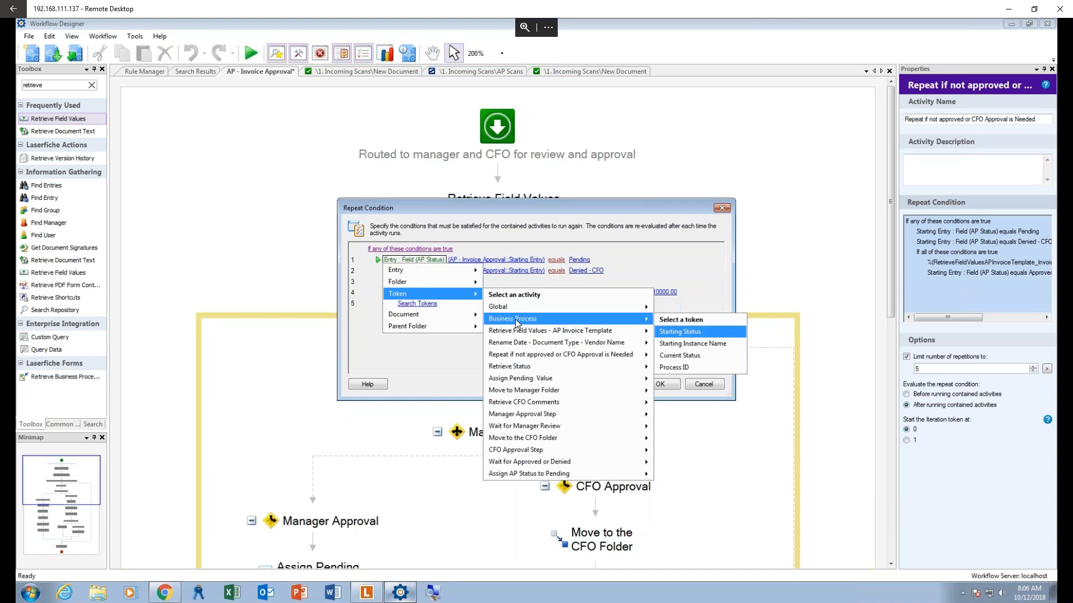
pyautogui.moveTo(549, 329)
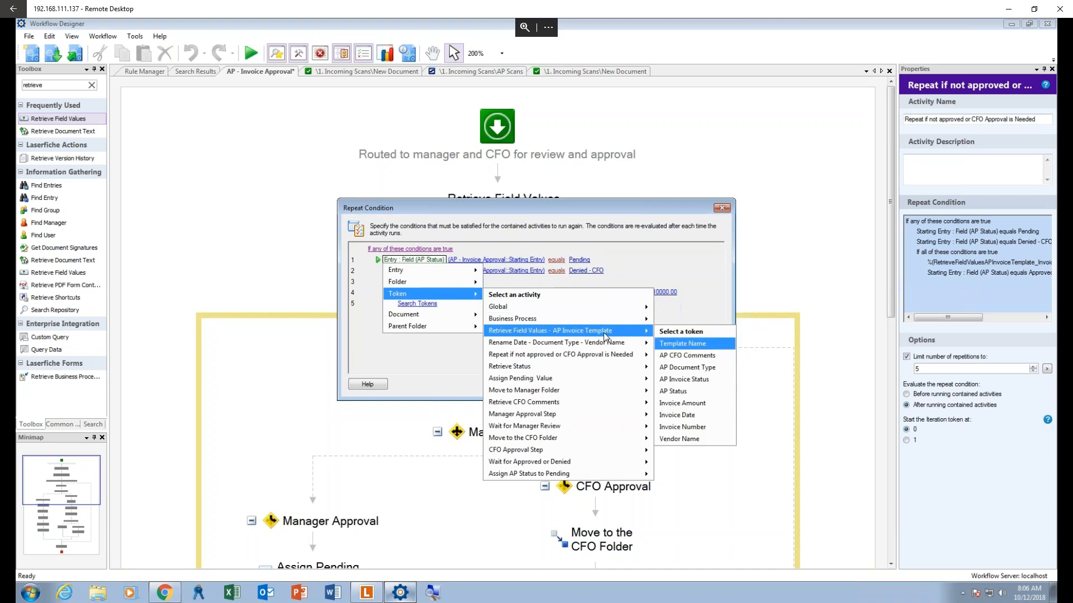
pyautogui.moveTo(603, 343)
pyautogui.moveTo(649, 332)
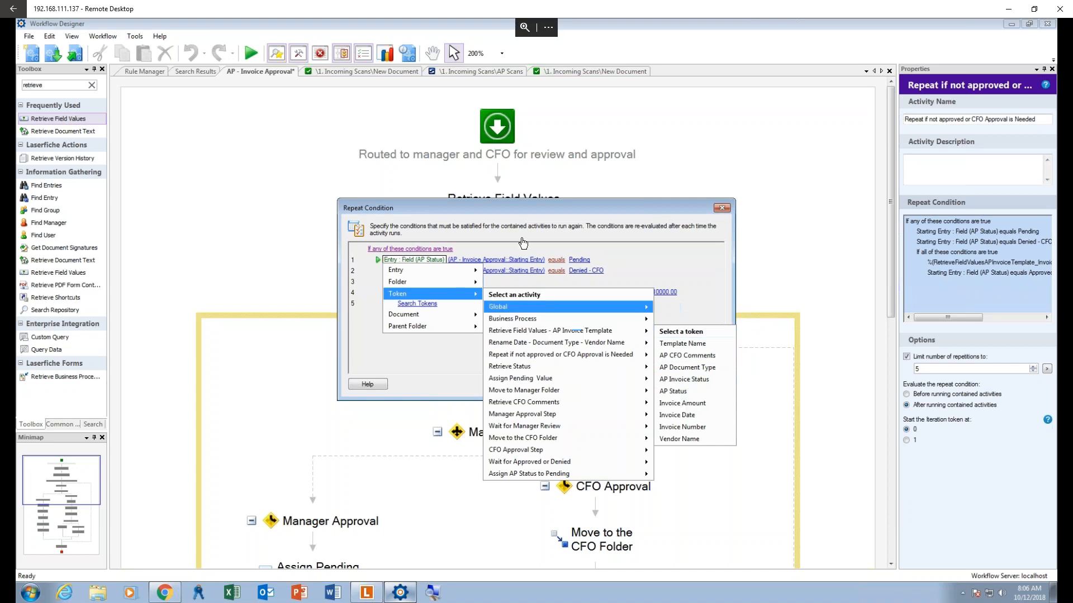
pyautogui.click(523, 233)
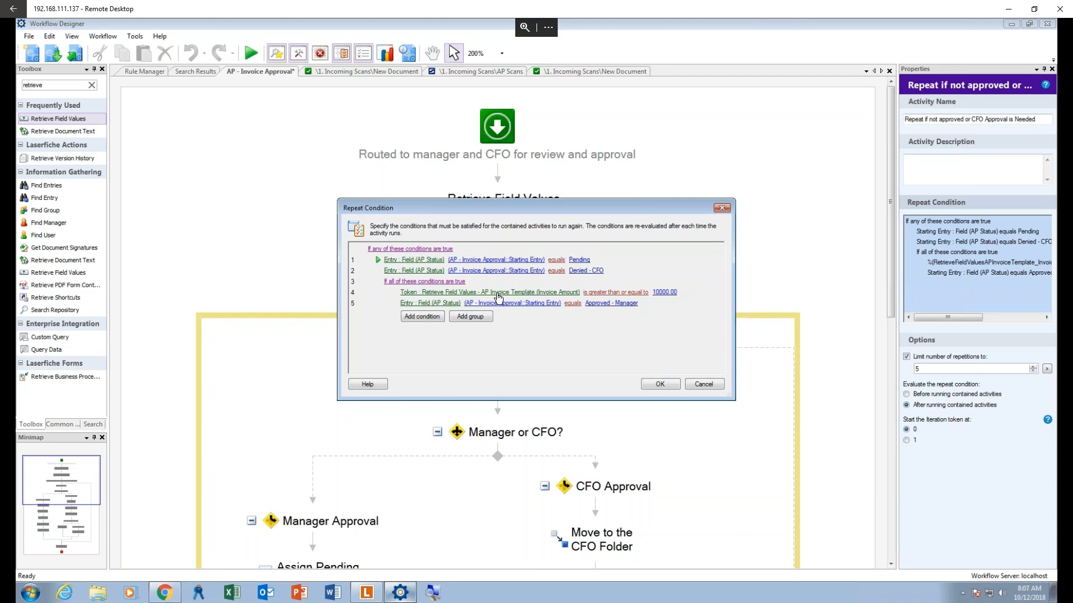
# Set the repeat condition's Invoice Amount comparison to is greater than or equal to 10000.00 and accept the conditions
pyautogui.click(601, 292)
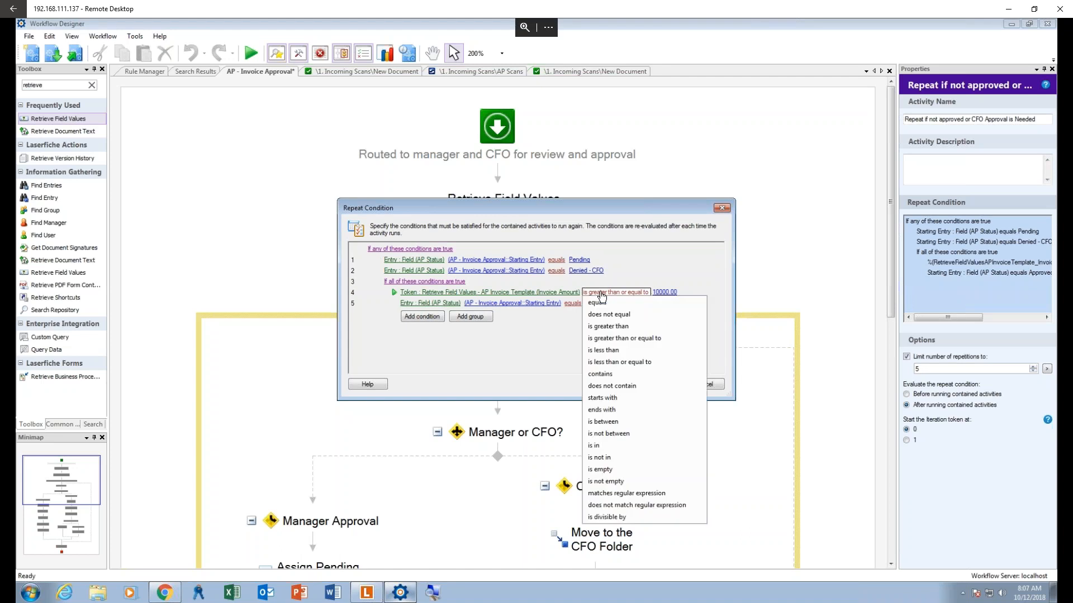
pyautogui.click(606, 338)
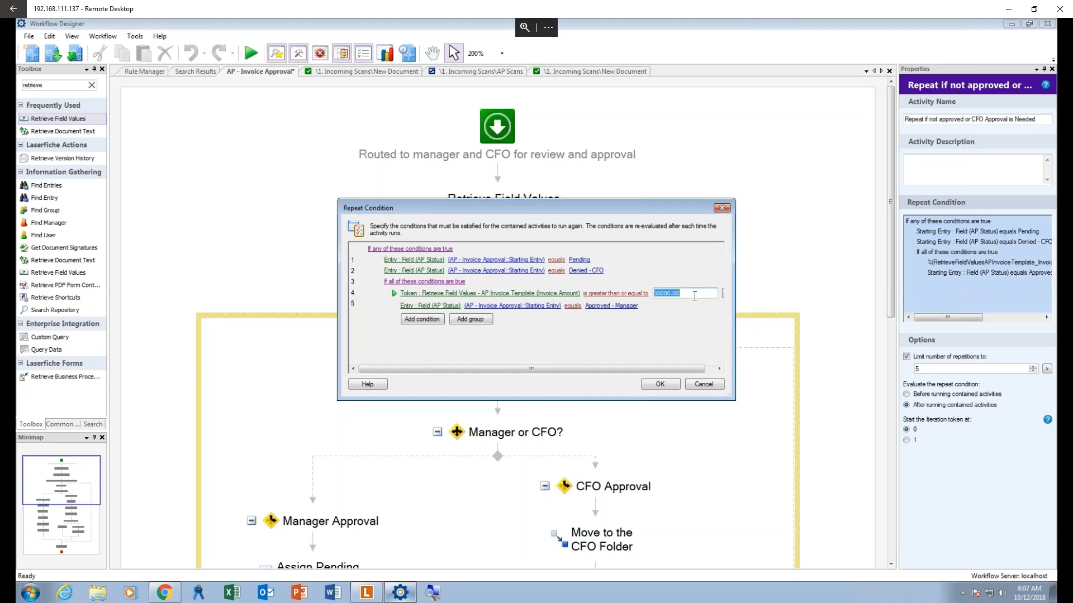
pyautogui.click(691, 292)
pyautogui.click(395, 308)
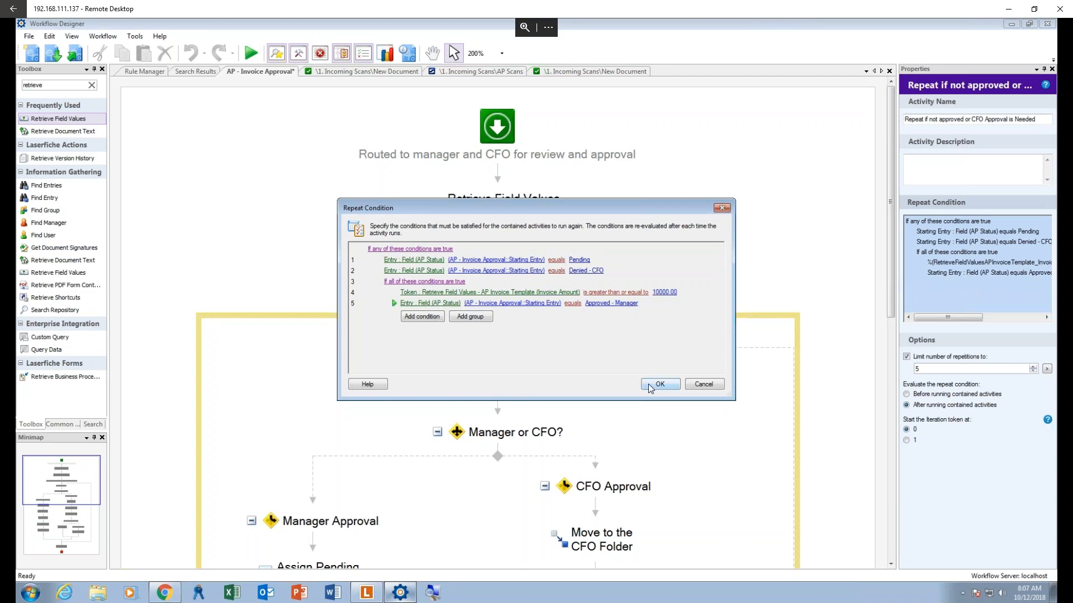
pyautogui.click(649, 388)
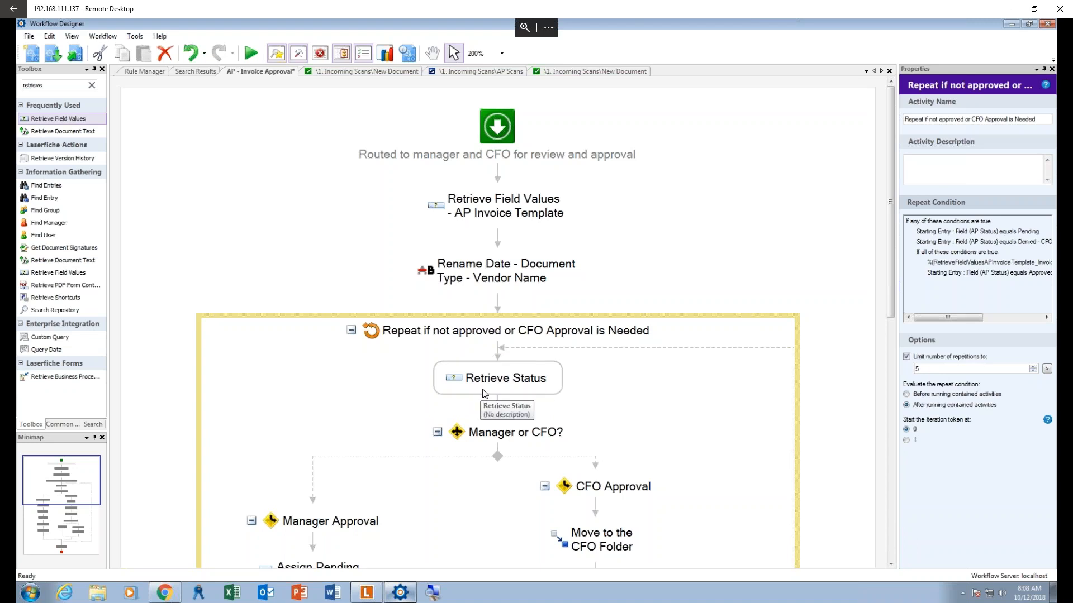
# Filter the Retrieve Status activity's fields by "ap" and accept AP Status as the only field to retrieve
pyautogui.click(499, 387)
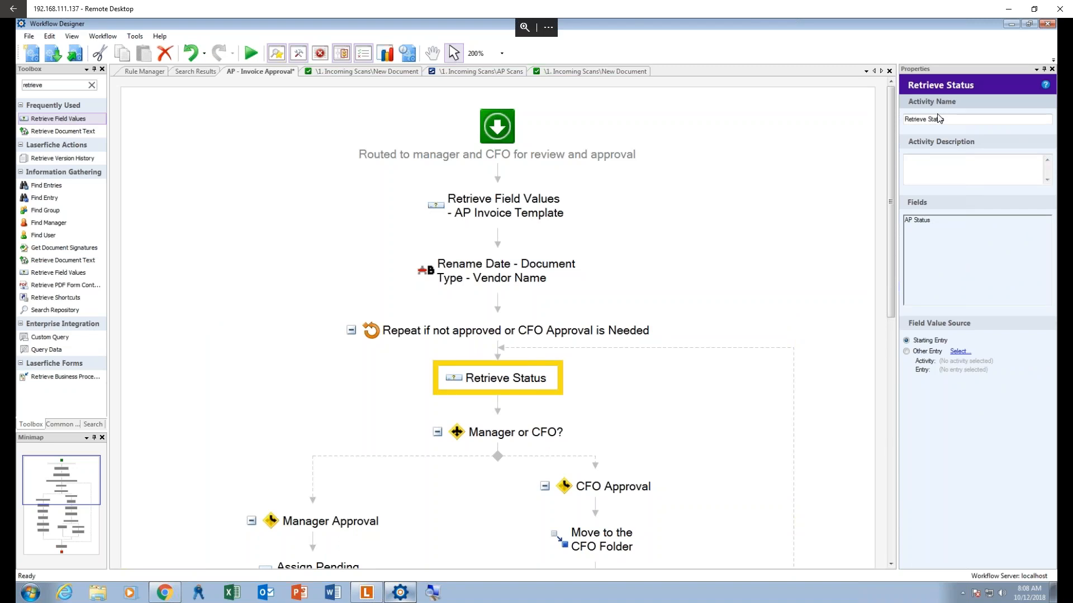
pyautogui.click(957, 121)
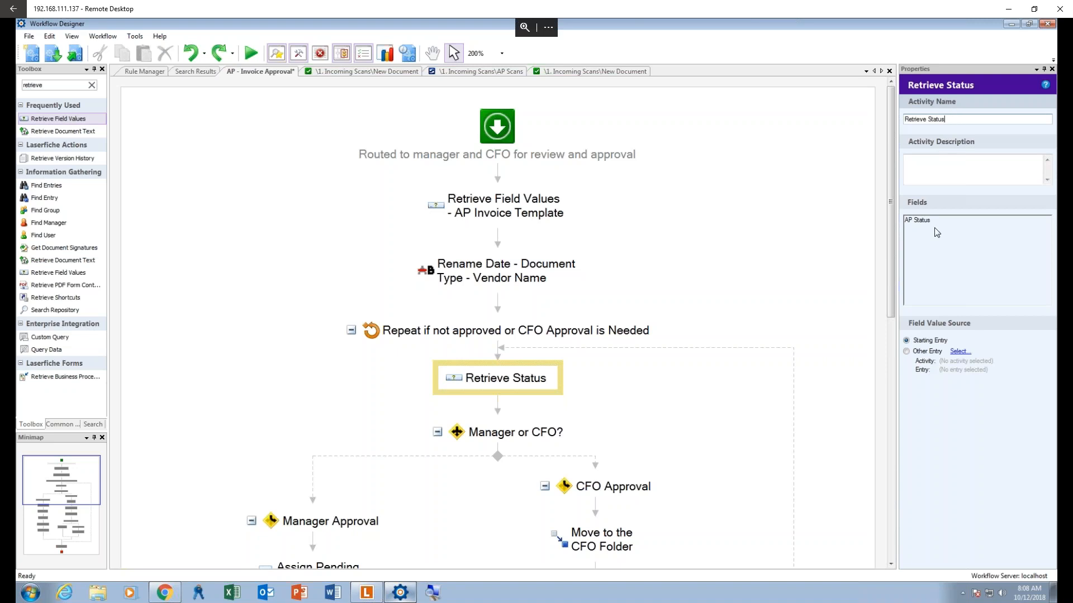
pyautogui.doubleClick(951, 238)
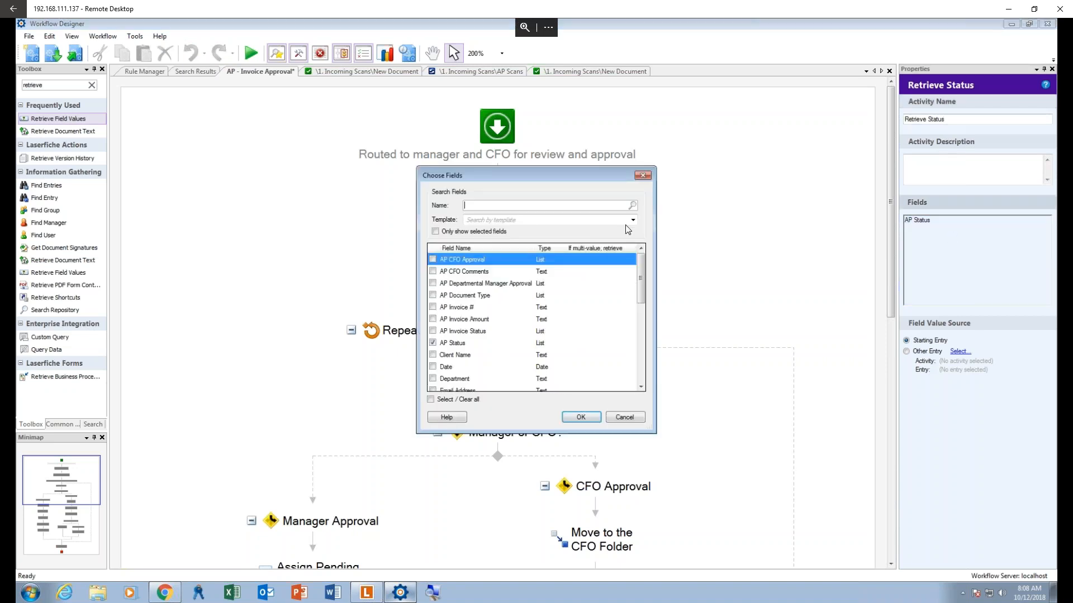
pyautogui.write('ap')
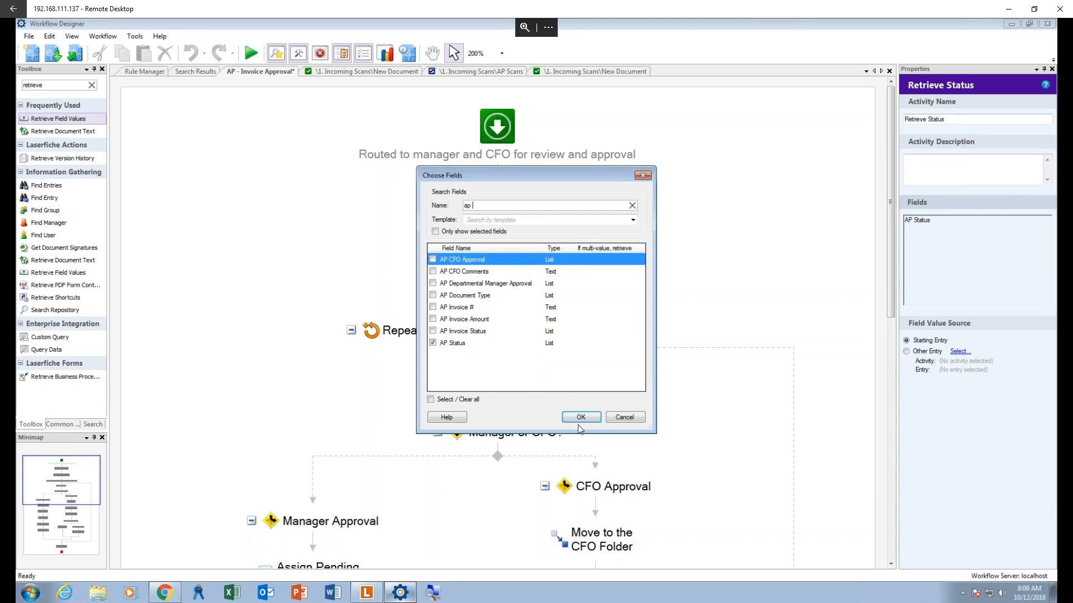
pyautogui.click(591, 415)
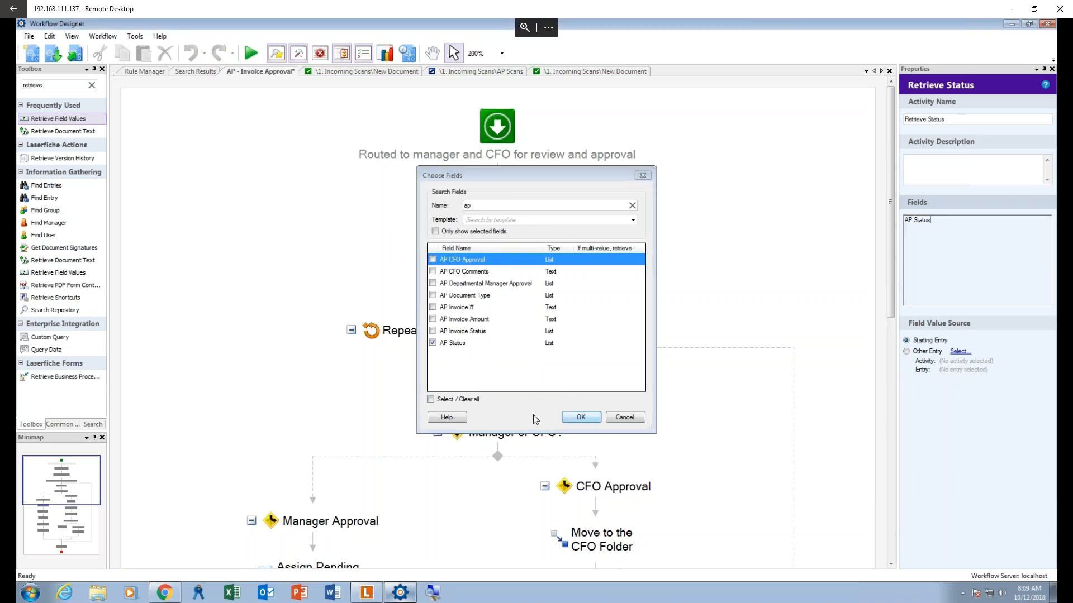
# Examine the names and descriptions of the "Manager or CFO?" activity and its Manager Approval branch, plus the branch's AP Status condition
pyautogui.click(487, 443)
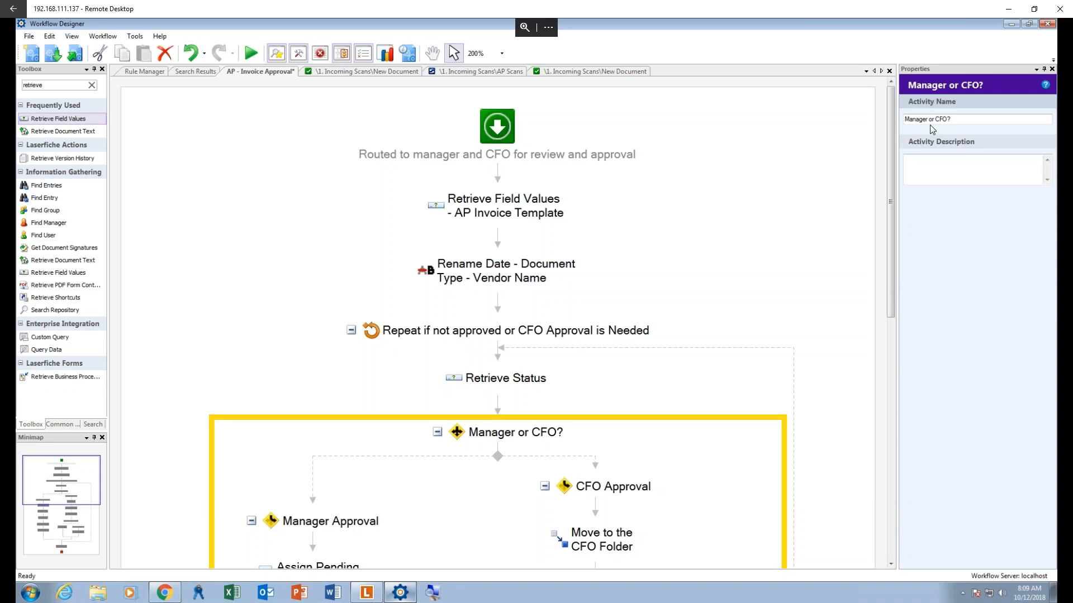
pyautogui.click(953, 120)
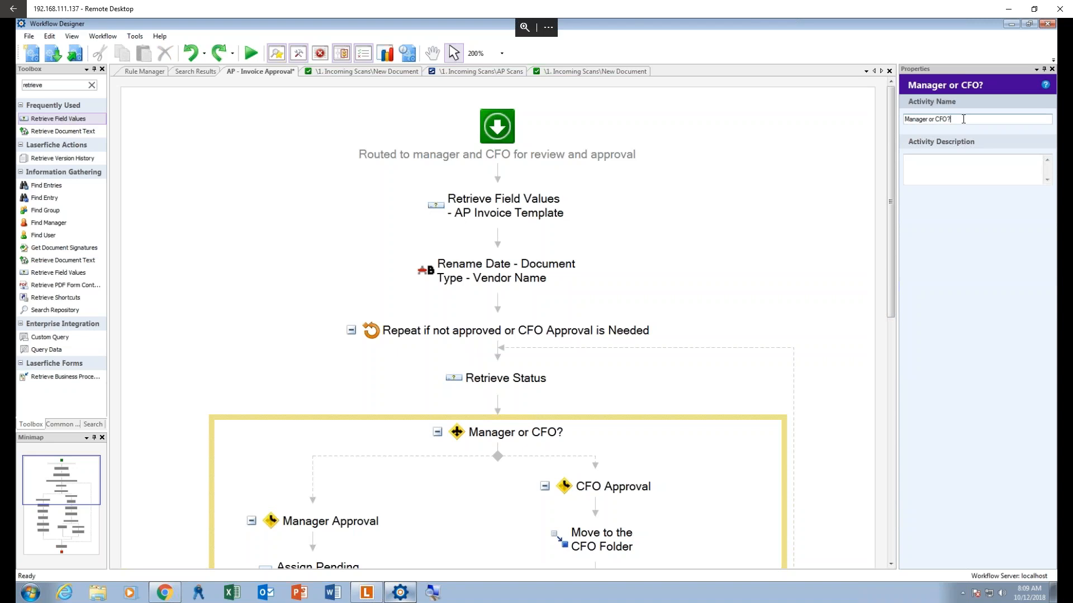
pyautogui.click(939, 169)
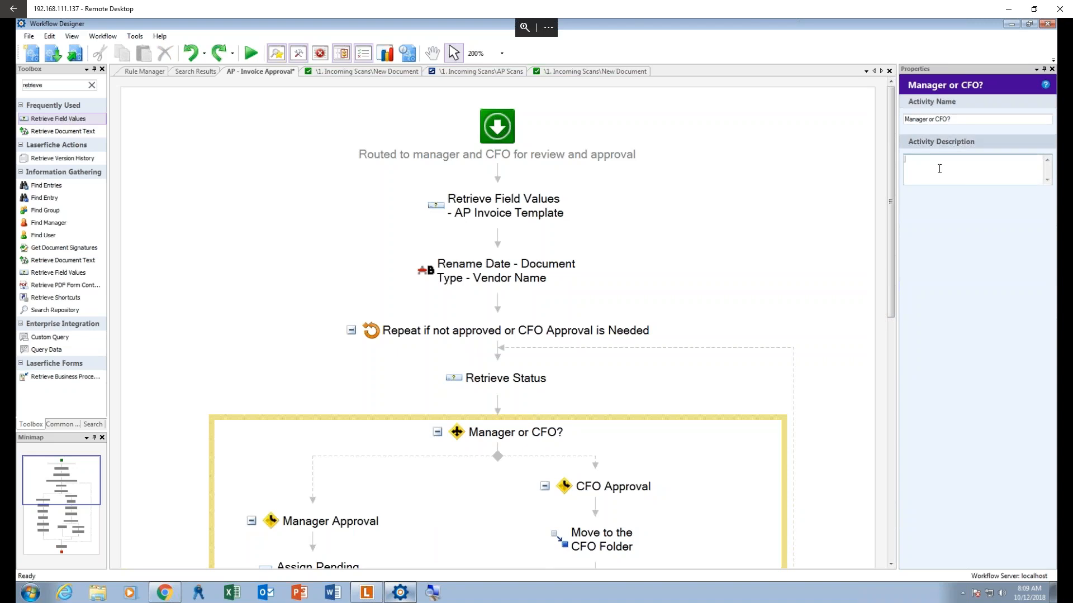
pyautogui.click(341, 510)
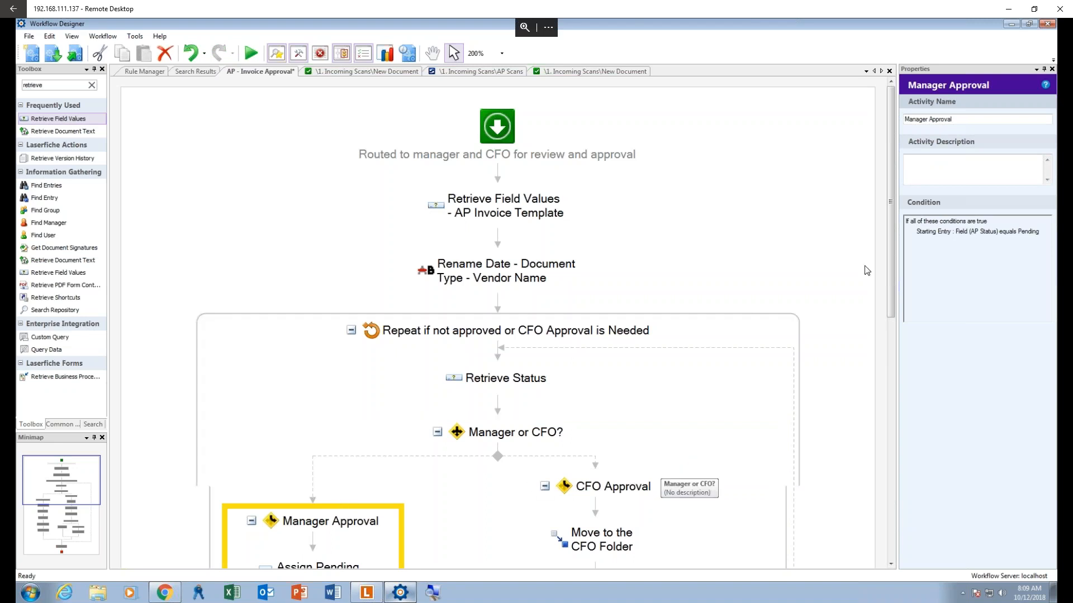
pyautogui.moveTo(889, 256); pyautogui.dragTo(887, 344)
pyautogui.scroll(-1, 887, 344)
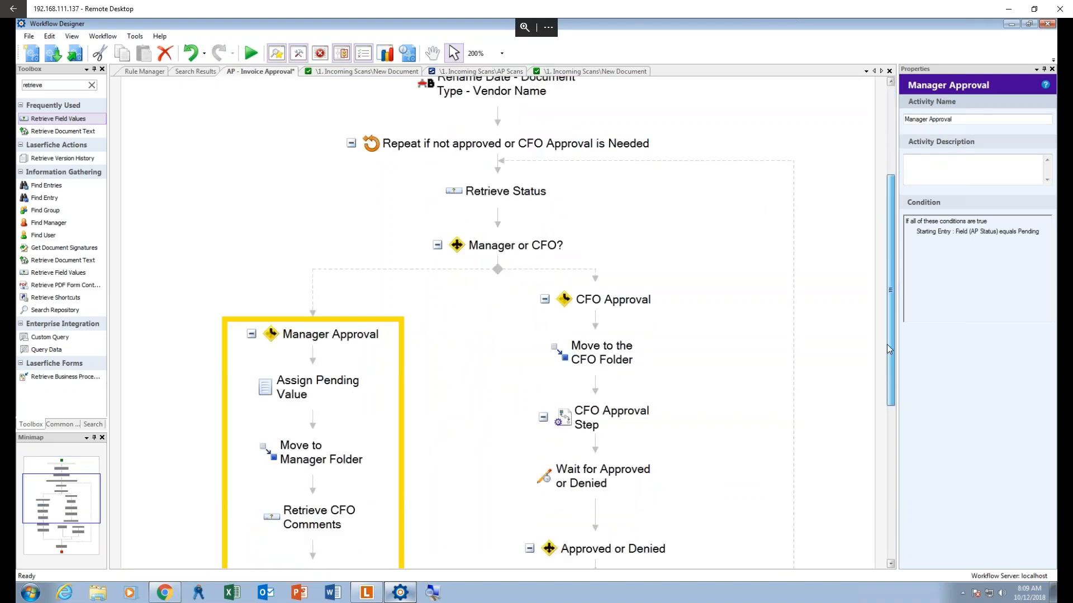
pyautogui.click(971, 121)
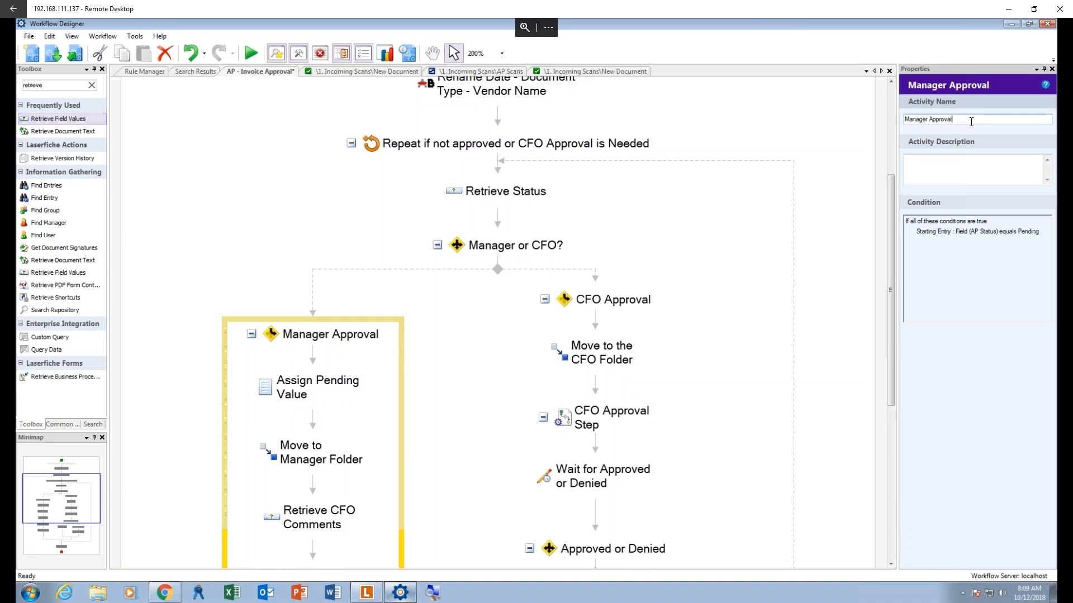
pyautogui.click(951, 162)
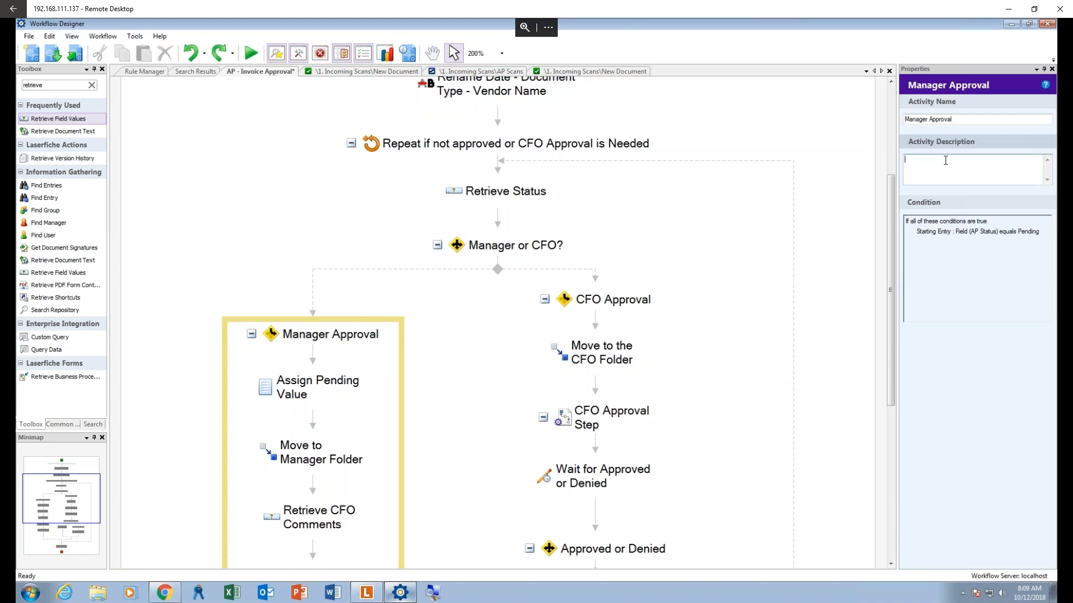
pyautogui.click(932, 276)
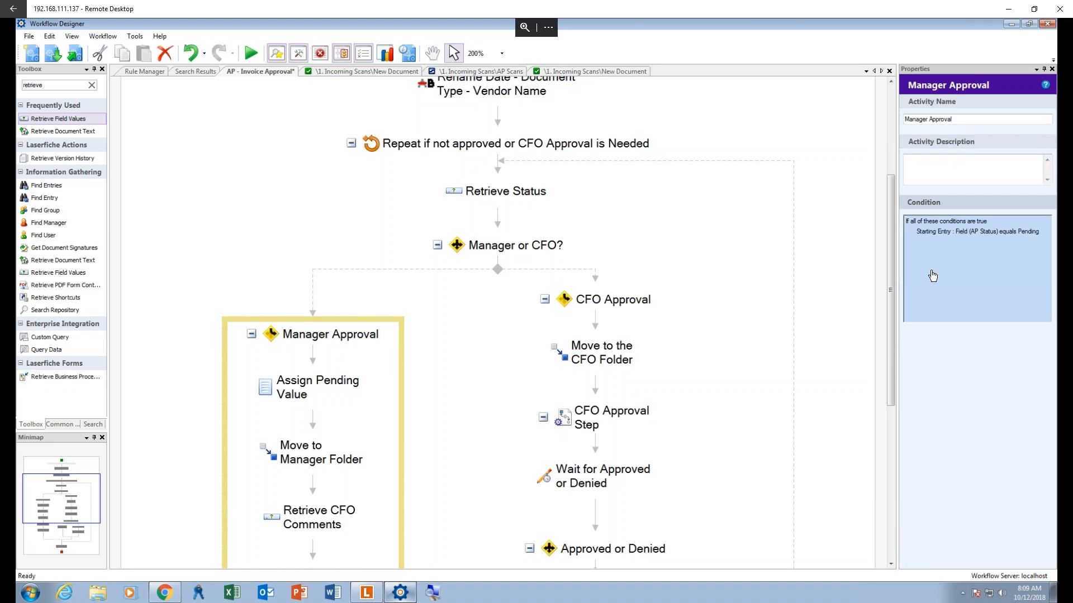
pyautogui.click(933, 276)
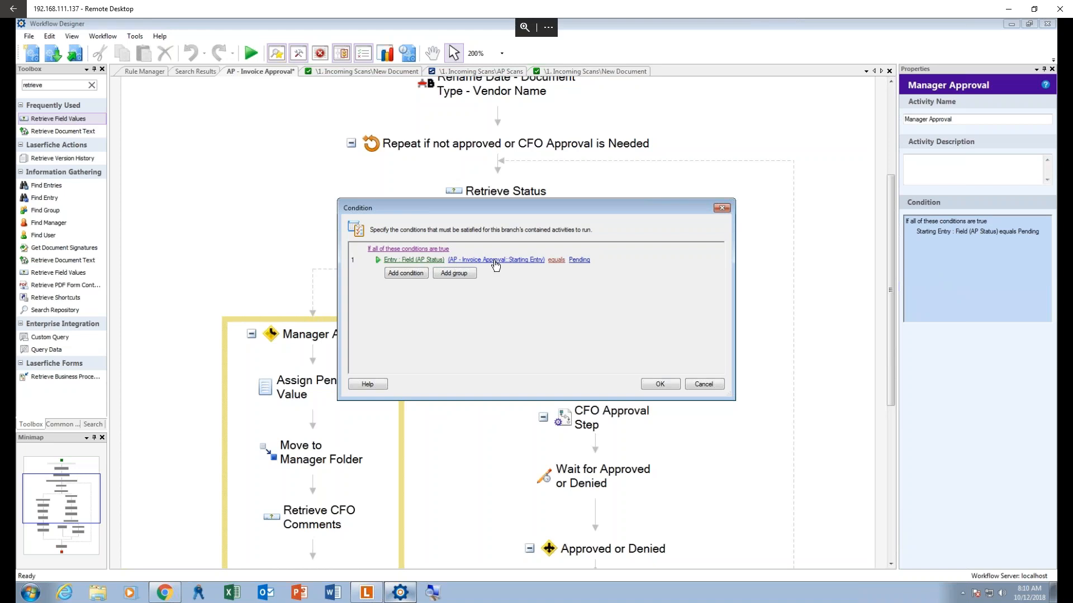
pyautogui.click(668, 383)
# Set the AP Status field to Pending in the Assign Pending Value activity of the Manager Approval branch
pyautogui.click(299, 390)
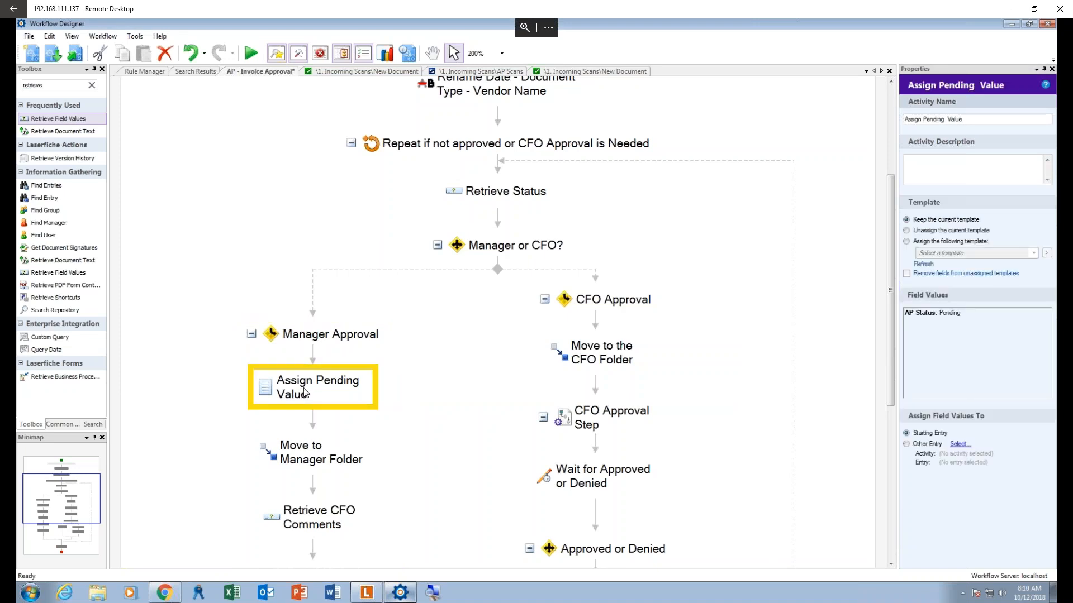
pyautogui.click(299, 457)
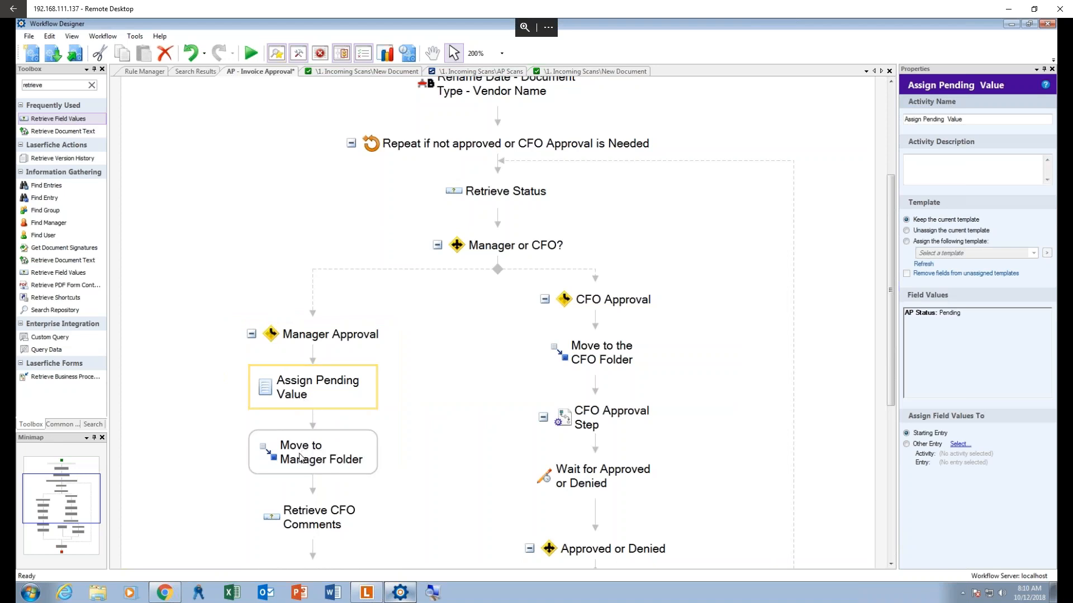
pyautogui.click(322, 376)
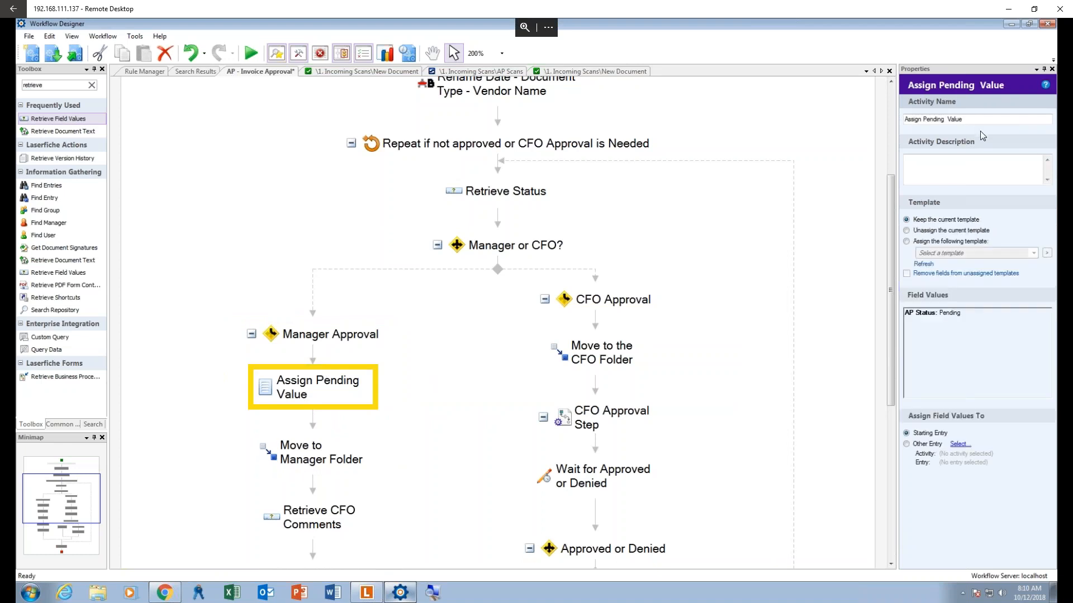
pyautogui.click(943, 119)
pyautogui.click(958, 330)
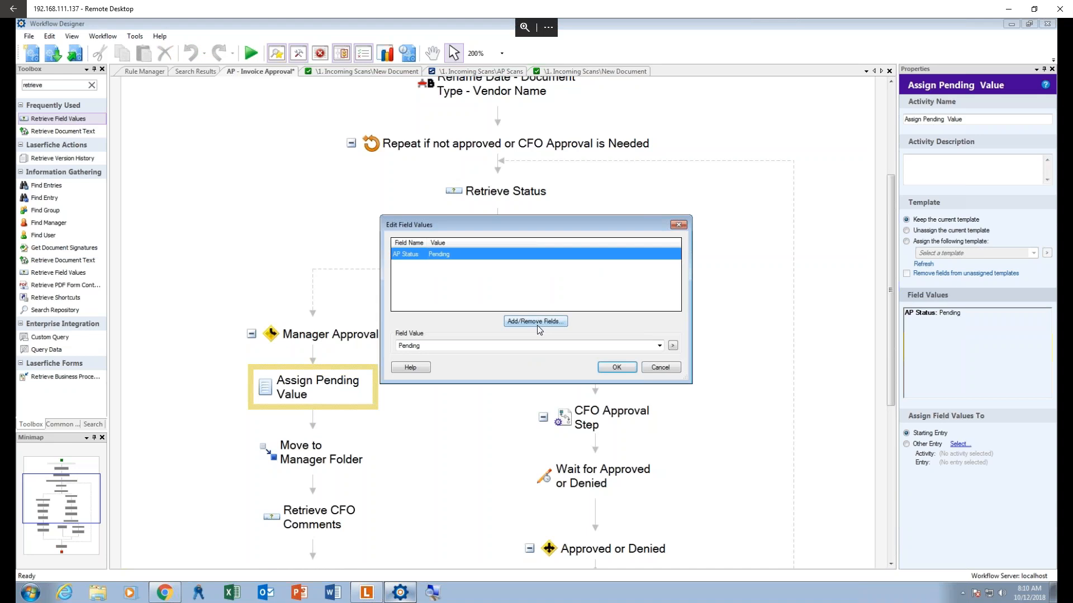
pyautogui.click(525, 347)
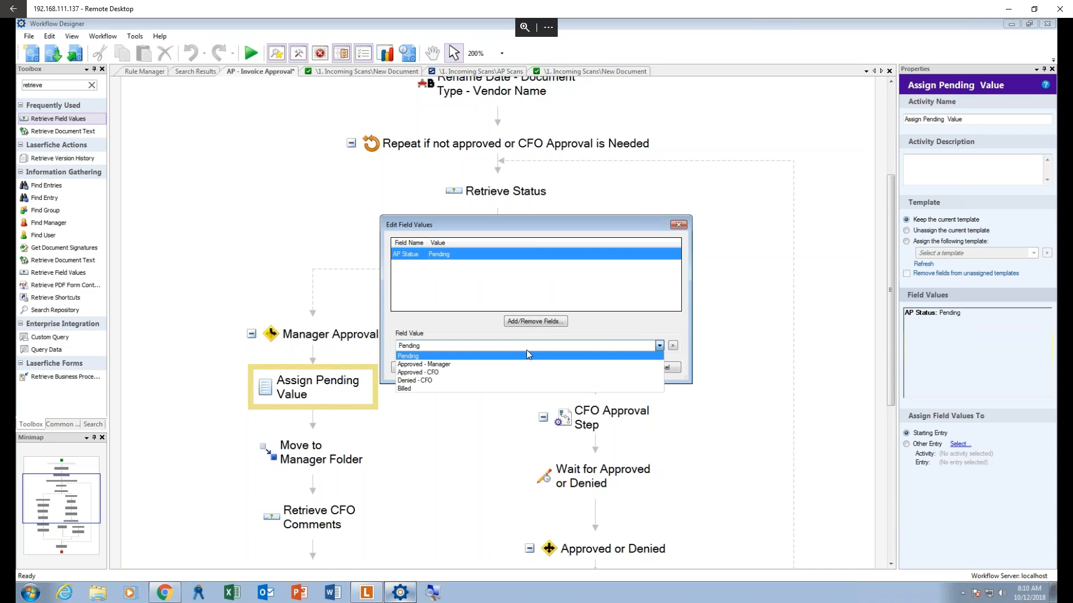
pyautogui.click(525, 356)
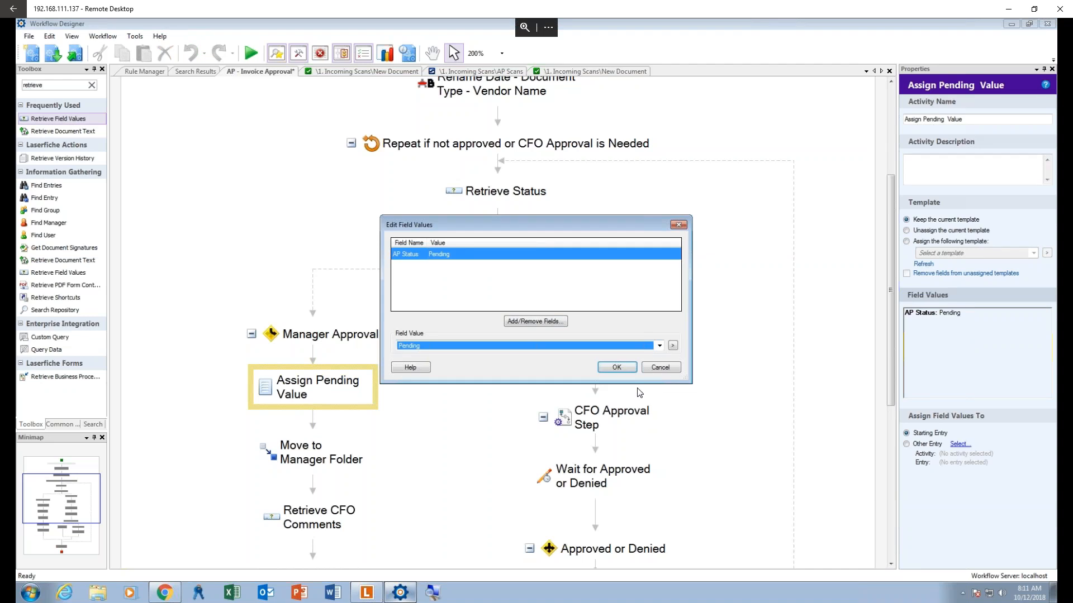
pyautogui.click(616, 368)
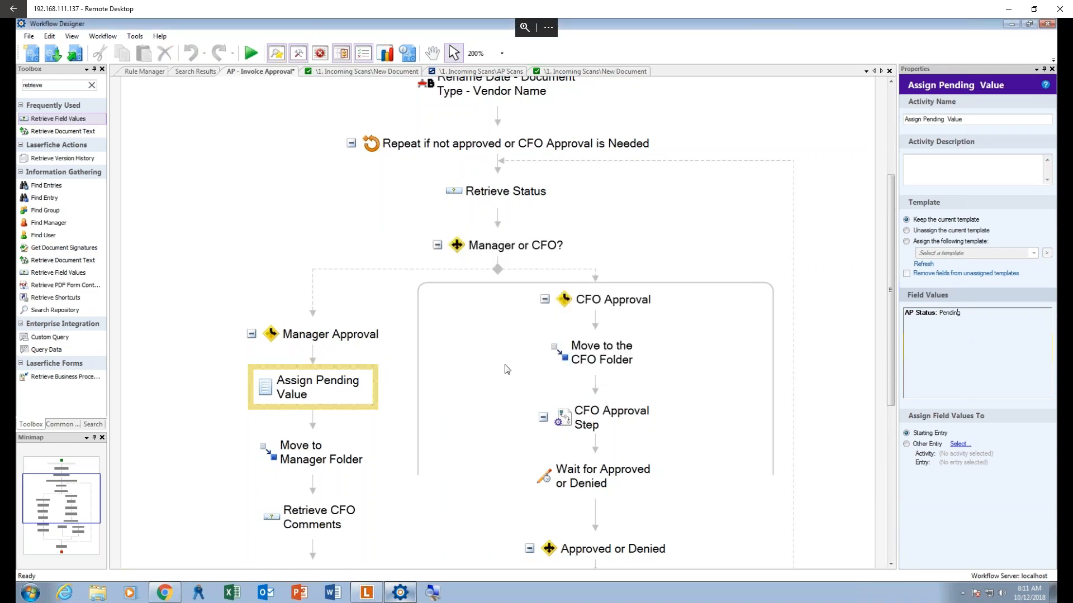
# Set the Move to Manager Folder activity's destination to the 1. Departmental Manager folder under 2. AP Approval
pyautogui.click(300, 455)
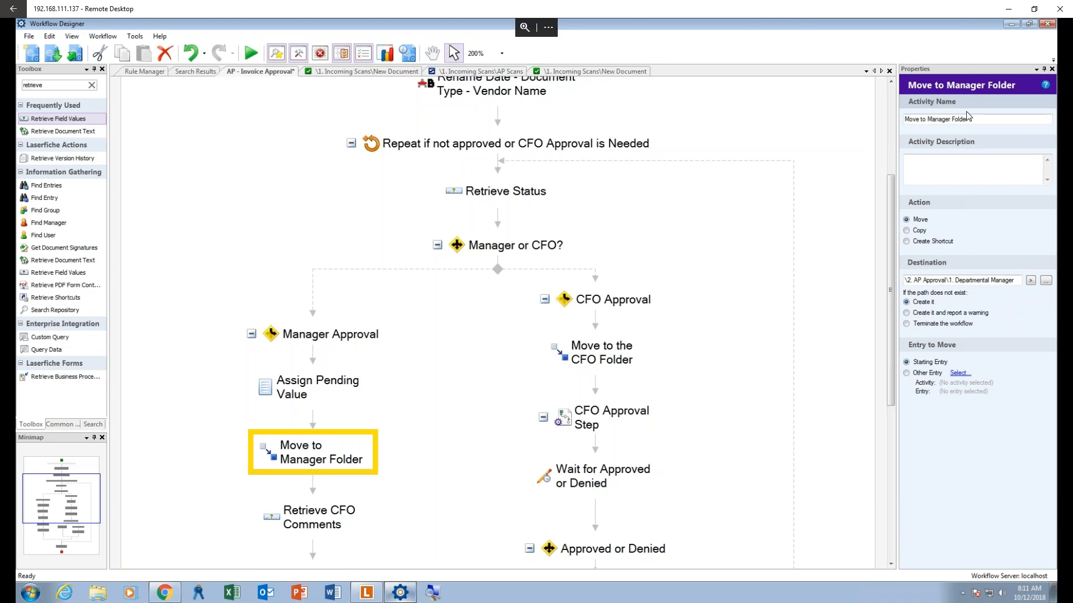
pyautogui.click(982, 120)
pyautogui.click(1046, 284)
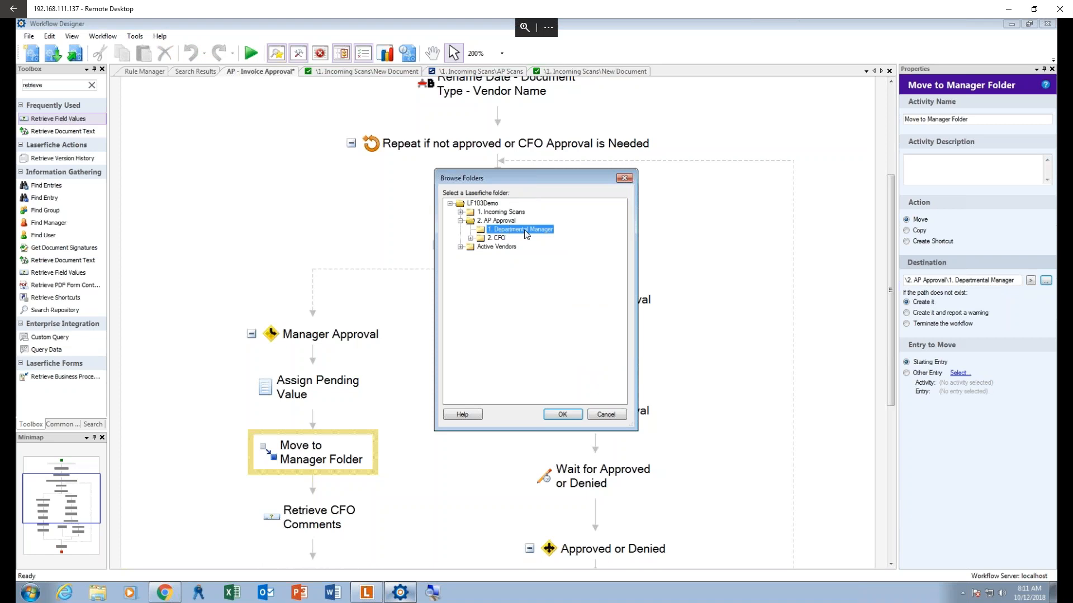
pyautogui.click(563, 414)
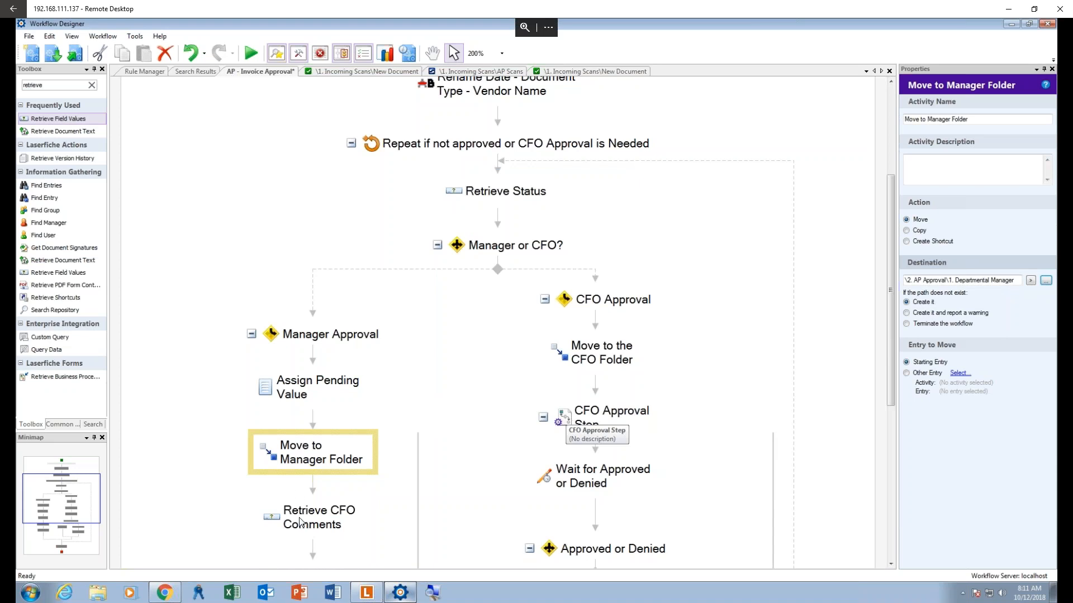
# Accept AP CFO Comments as the only field to retrieve in the Retrieve CFO Comments activity of the Manager Approval branch
pyautogui.click(352, 519)
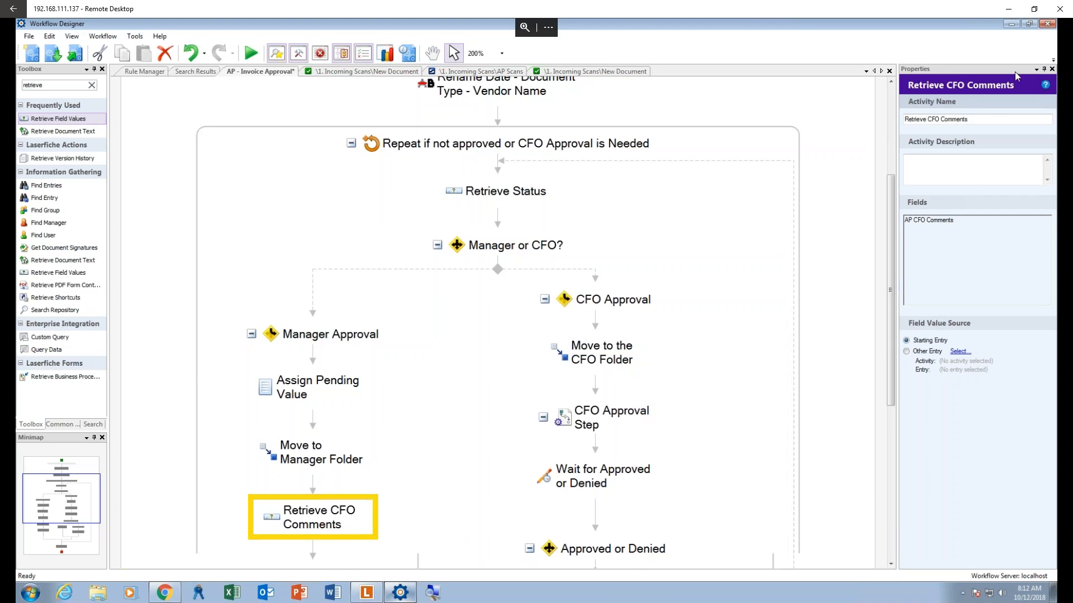
pyautogui.click(1001, 120)
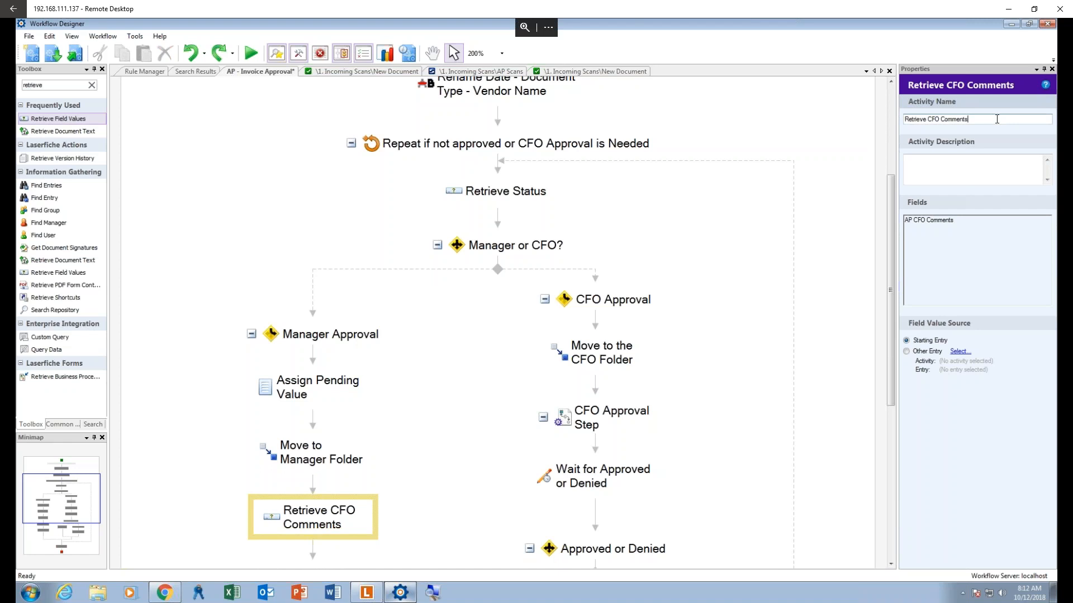
pyautogui.doubleClick(973, 215)
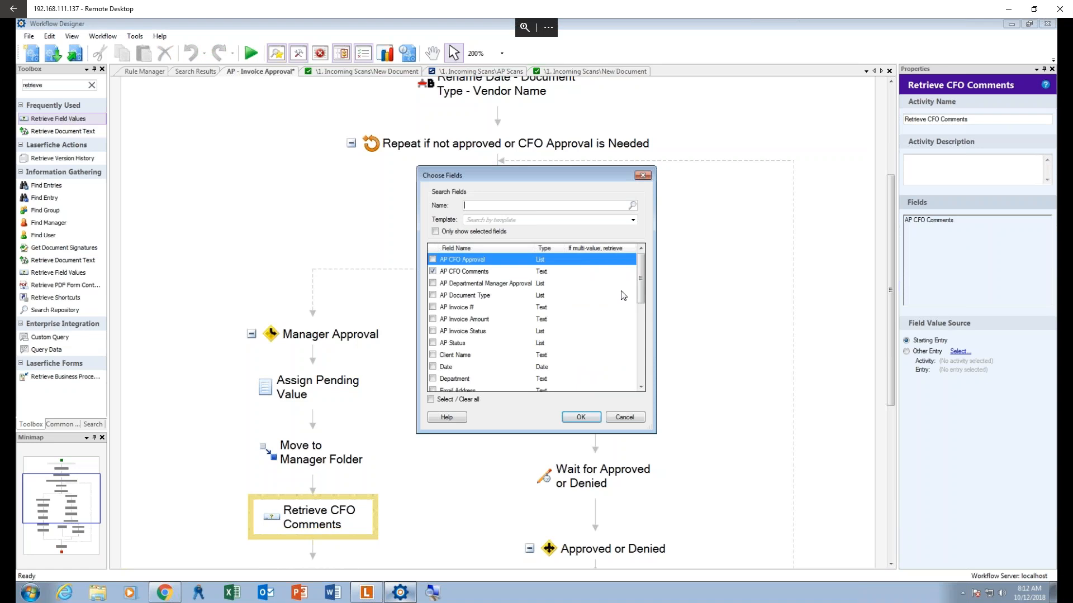
pyautogui.click(581, 417)
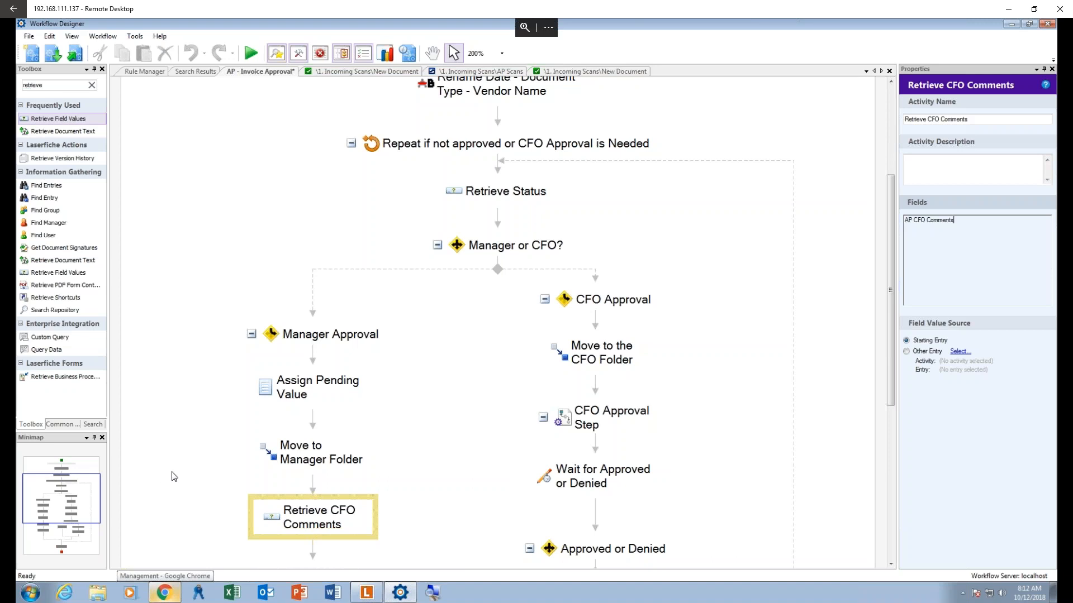
# Select the Manager Approval Step and filter the available activities by "business proc"
pyautogui.click(211, 487)
pyautogui.scroll(-3, 211, 487)
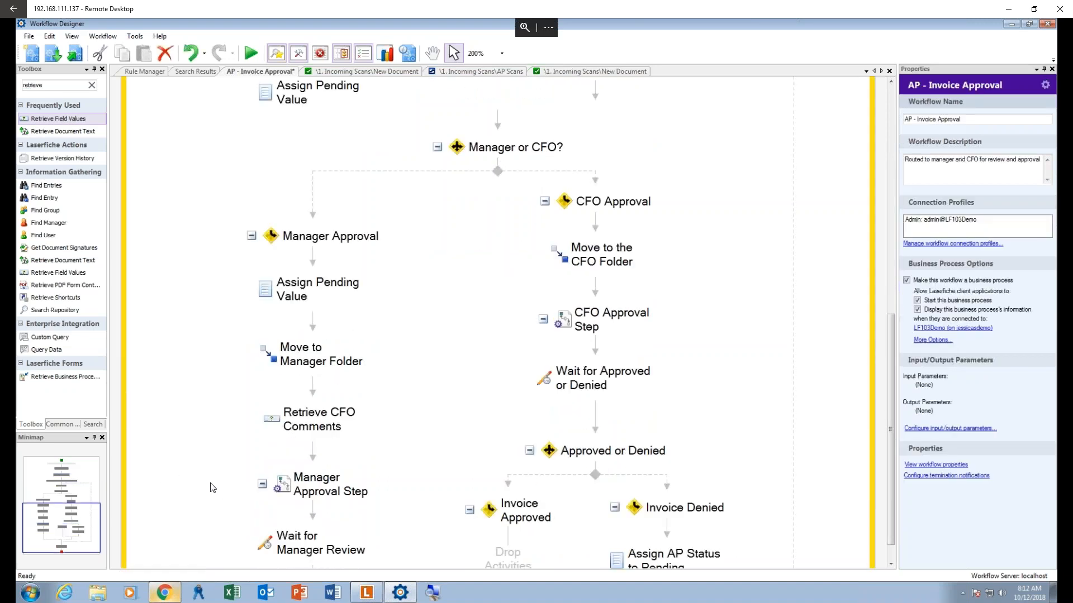
pyautogui.scroll(-6, 210, 486)
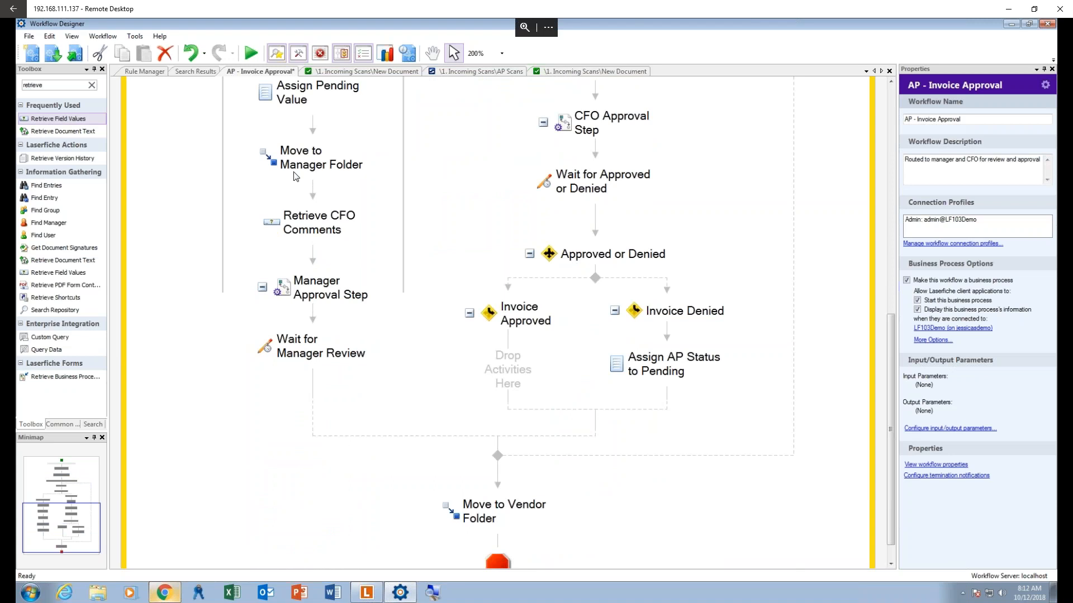
pyautogui.click(314, 288)
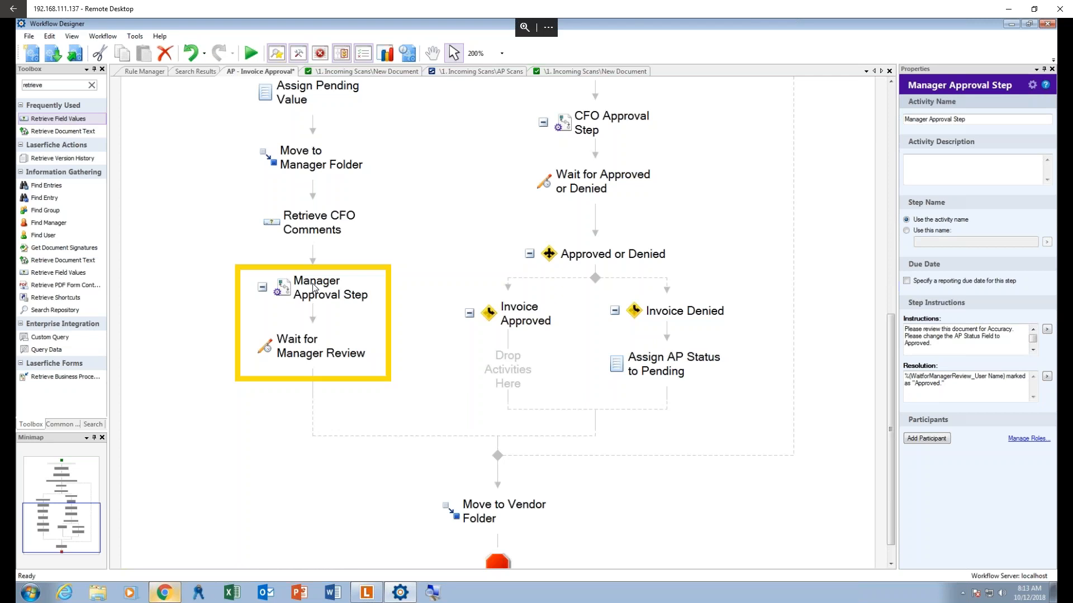
pyautogui.click(91, 85)
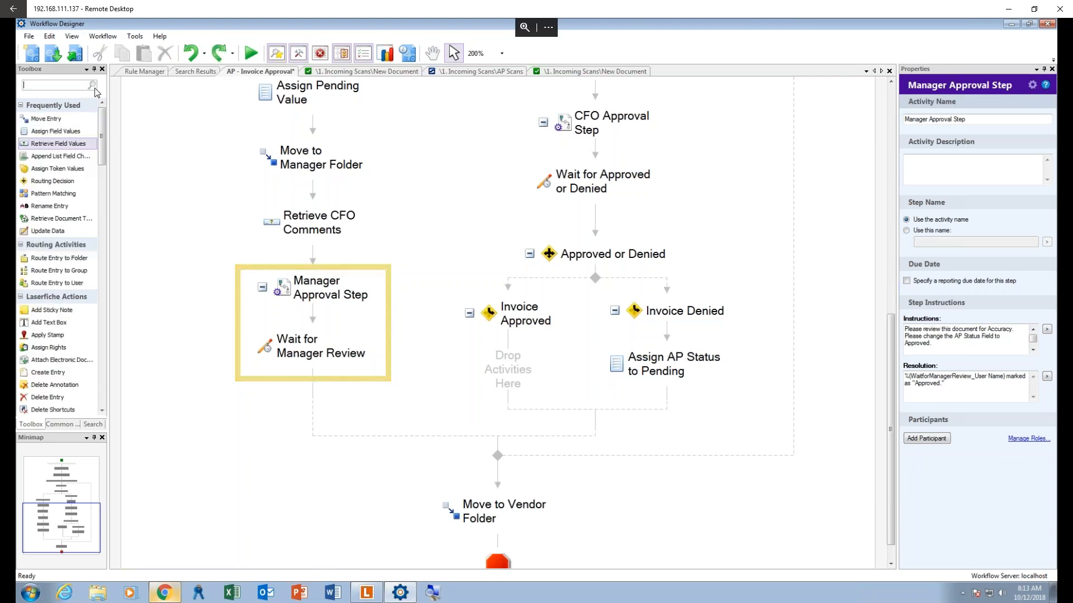
pyautogui.write('business proc')
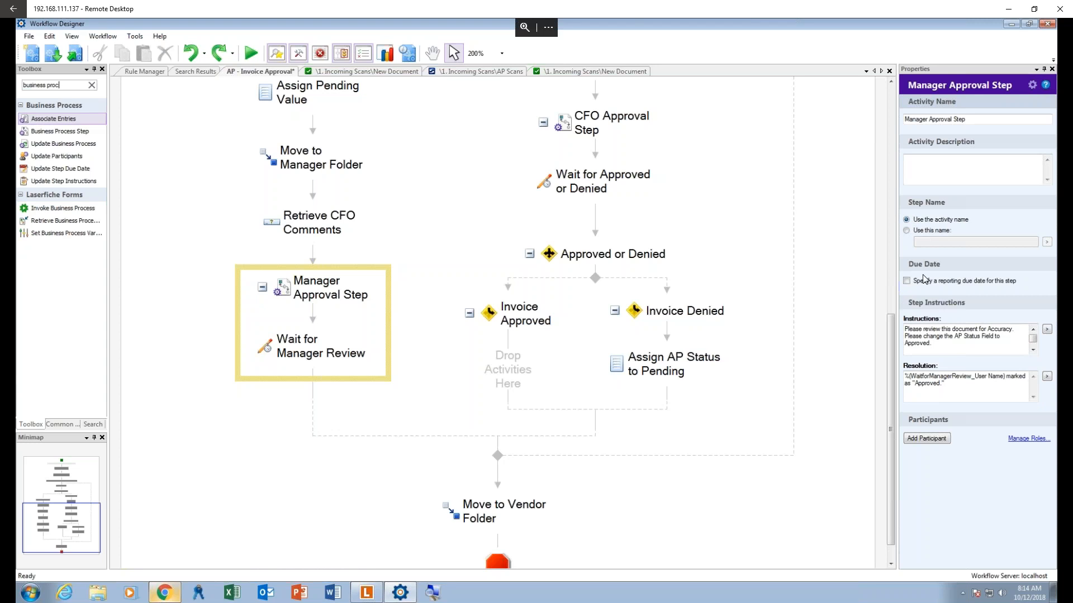
# Correct the Manager Approval Step's instructions to read "accuracy" in lowercase and end with "Approved - Manager."
pyautogui.click(949, 341)
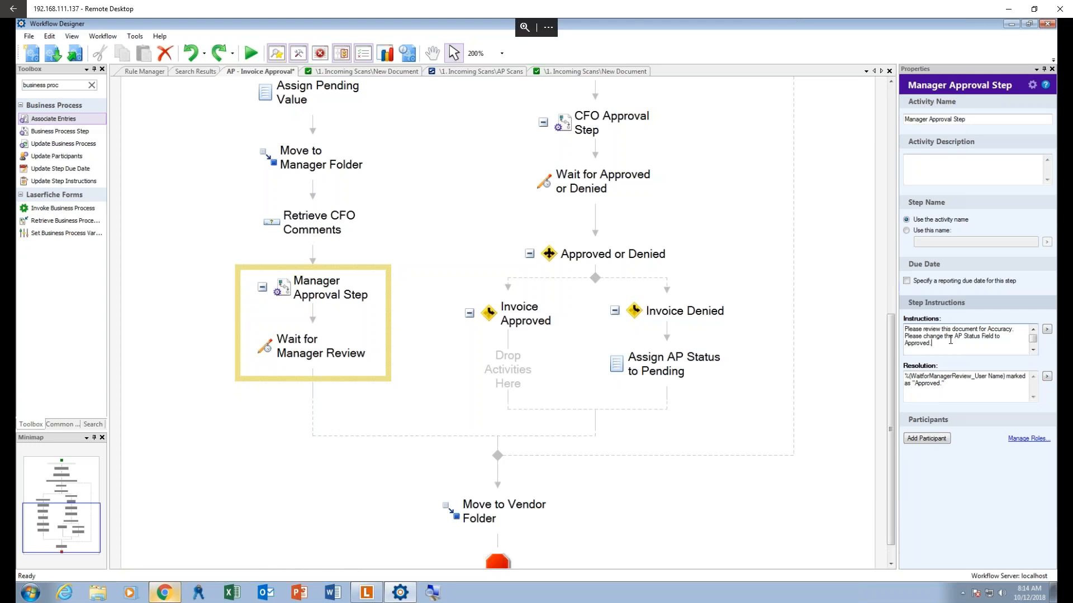
pyautogui.click(988, 328)
pyautogui.hotkey('shift', 'Right')
pyautogui.write('a')
pyautogui.press('Down')
pyautogui.write('Manager')
pyautogui.write('.')
pyautogui.click(968, 383)
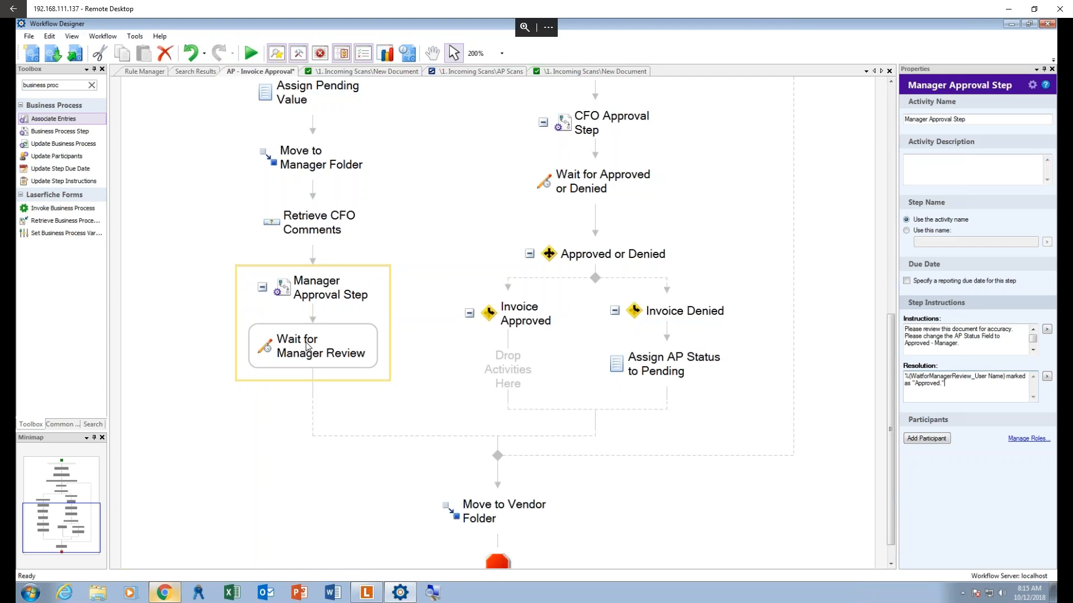
# Set the Wait for Manager Review activity's wait condition to AP Status does not equal Approved - Manager
pyautogui.click(306, 346)
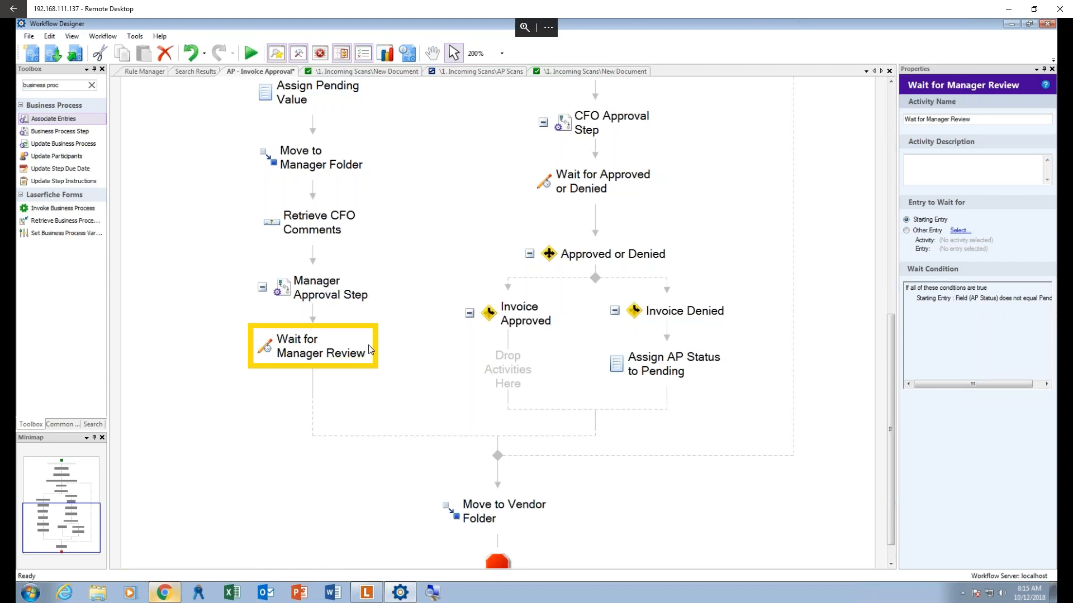
pyautogui.click(983, 119)
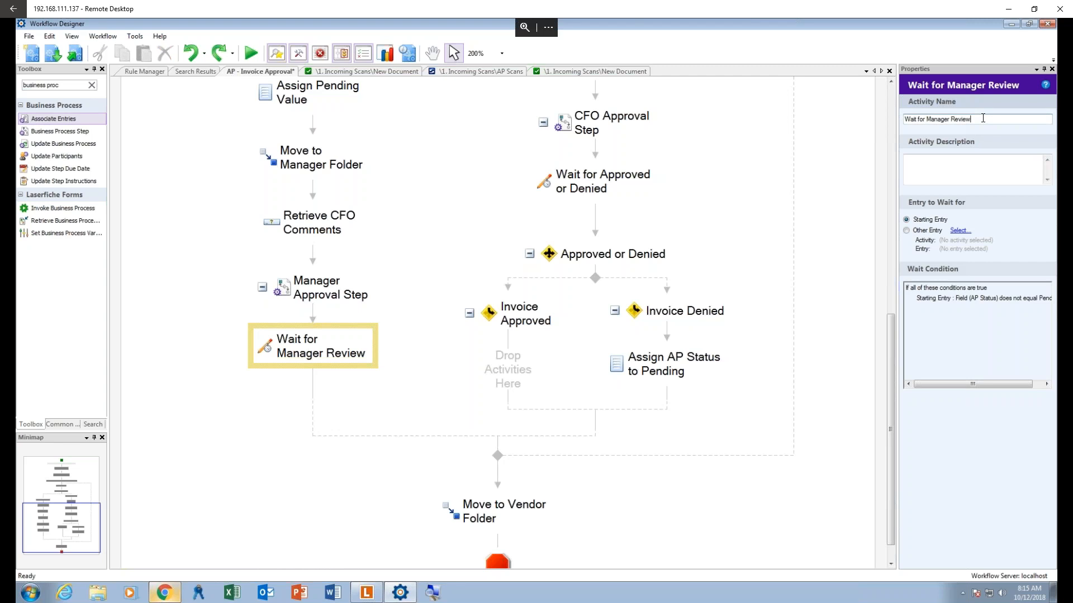
pyautogui.click(976, 166)
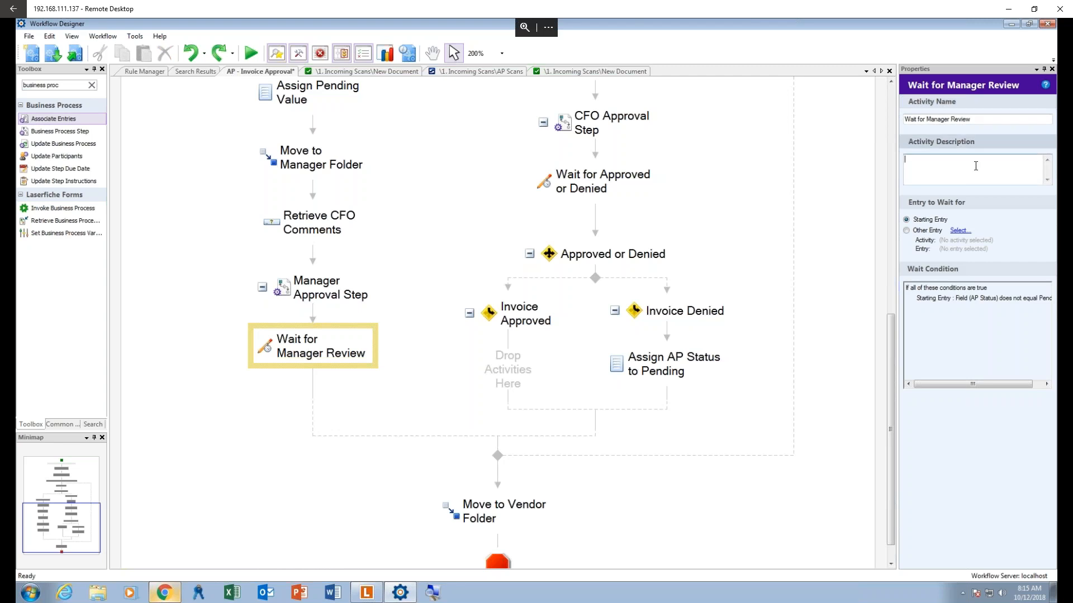
pyautogui.click(948, 302)
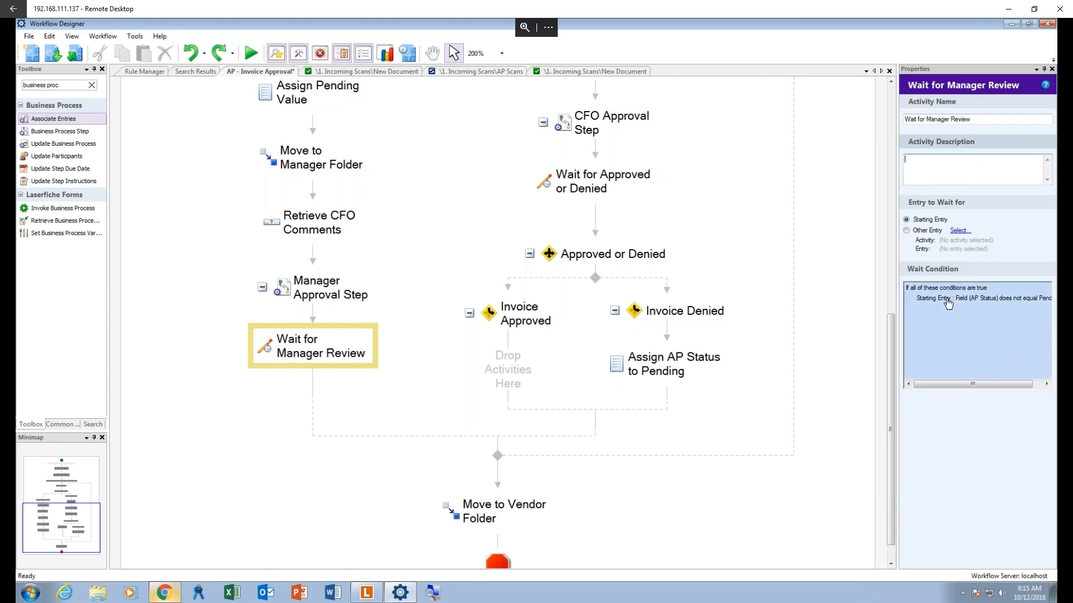
pyautogui.doubleClick(939, 330)
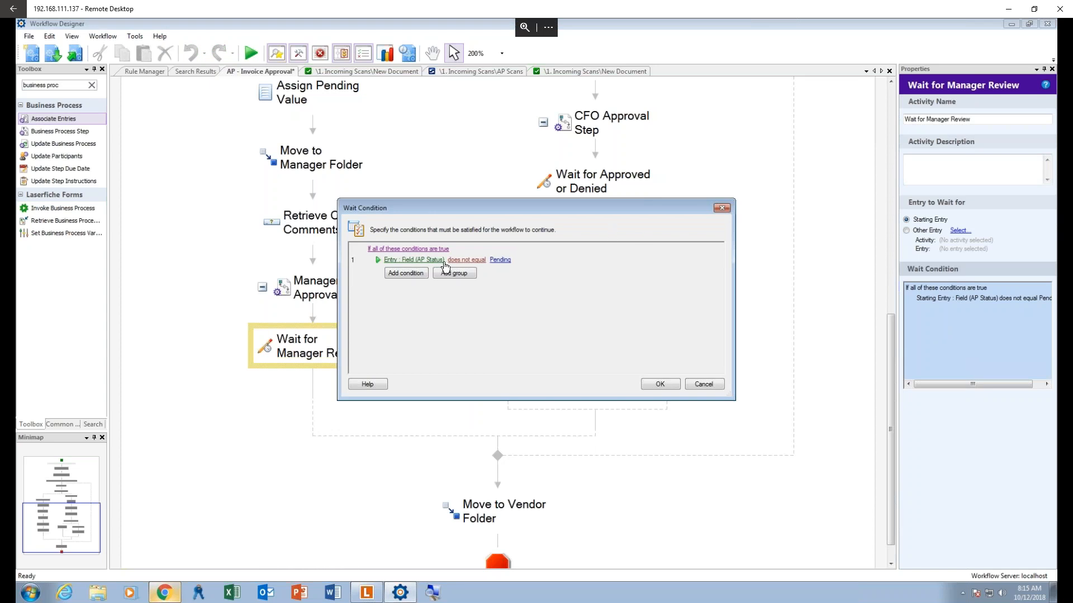
pyautogui.click(501, 261)
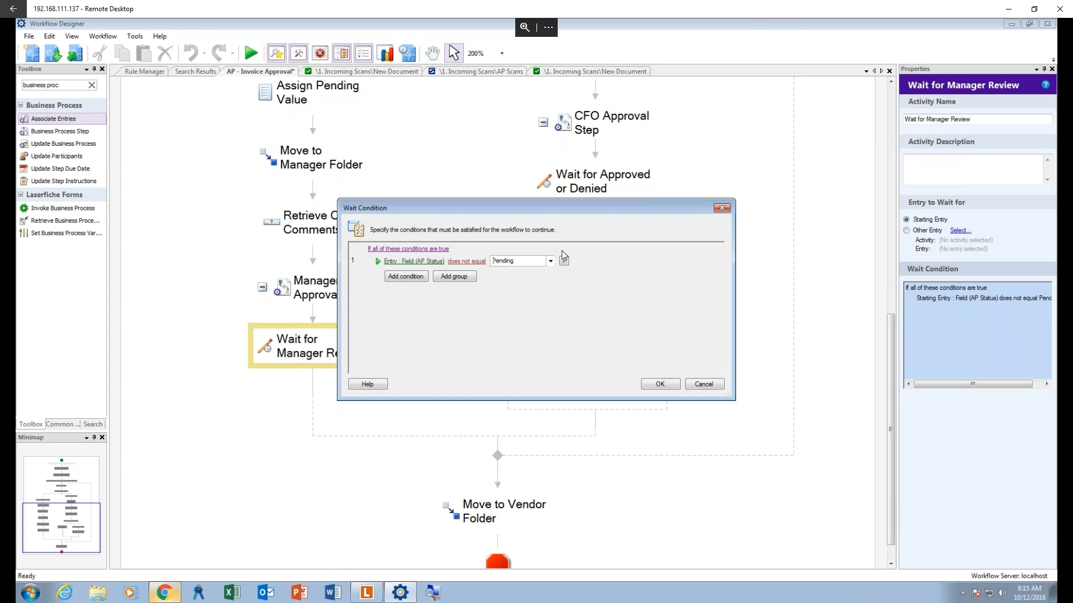
pyautogui.click(551, 262)
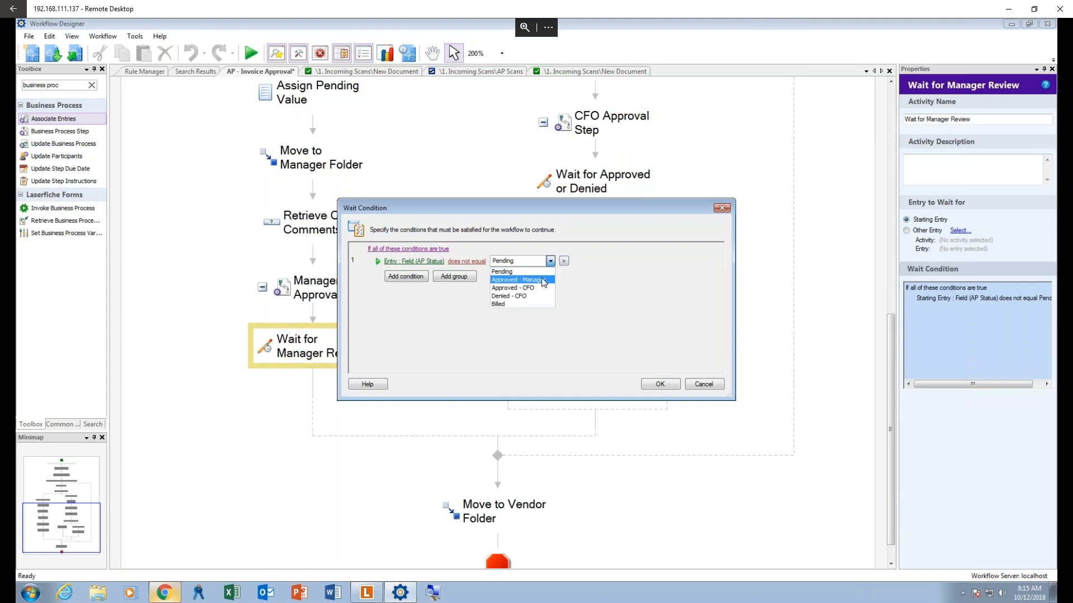
pyautogui.click(541, 280)
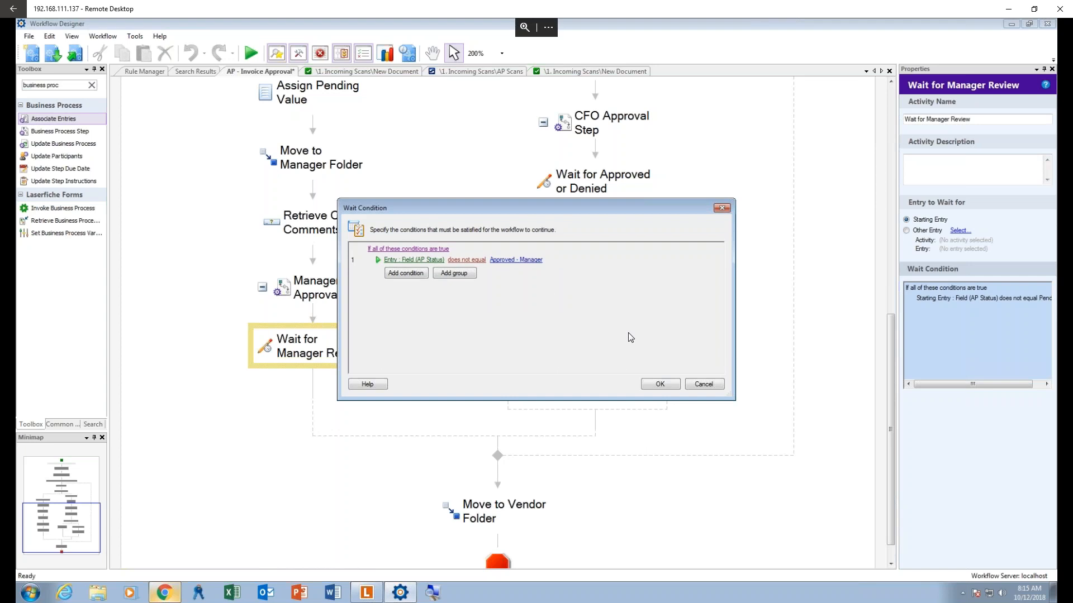
pyautogui.click(662, 386)
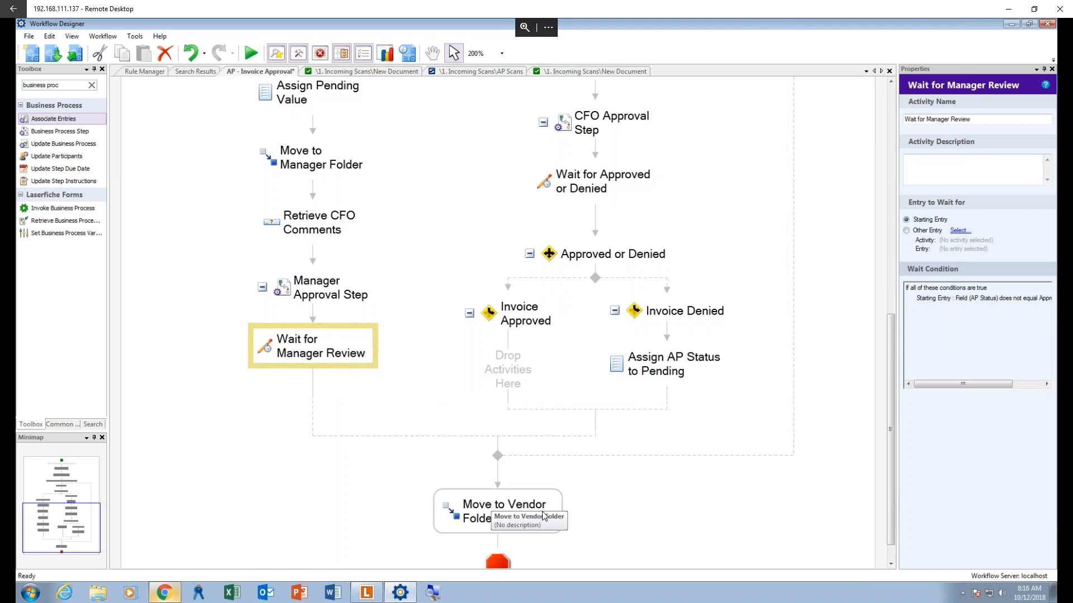
# Examine the CFO Approval branch's name and its AP Status and Invoice Amount conditions
pyautogui.click(890, 103)
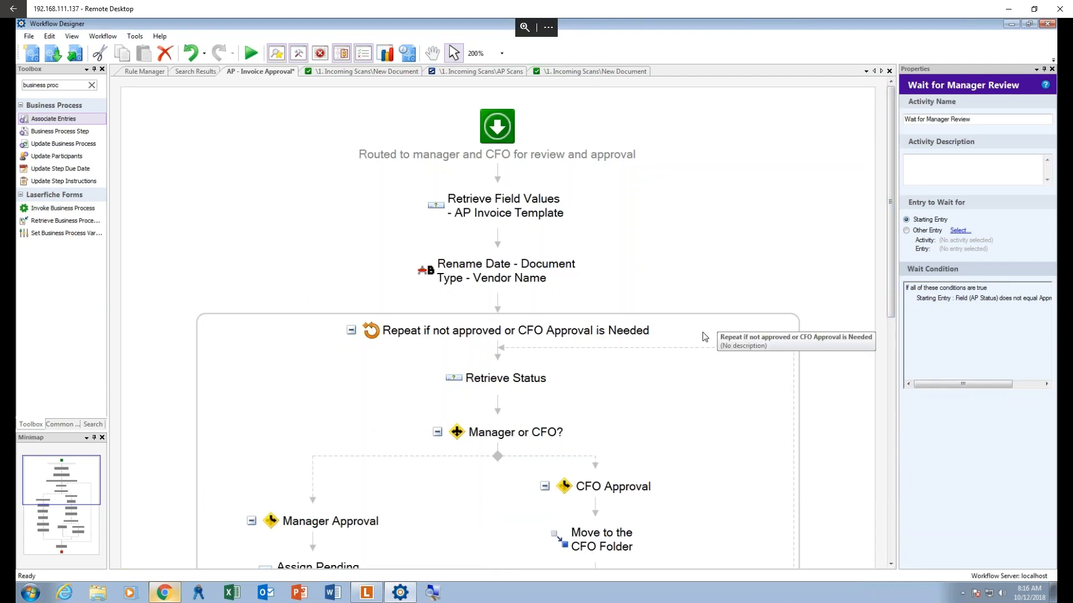
pyautogui.click(643, 506)
pyautogui.scroll(-3, 675, 507)
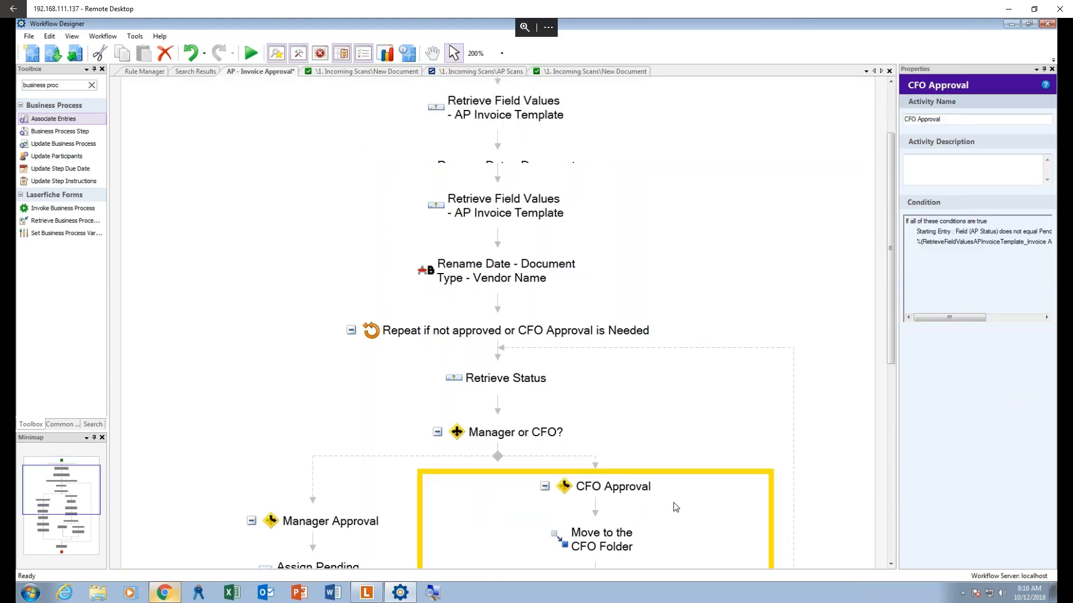
pyautogui.scroll(-3, 676, 507)
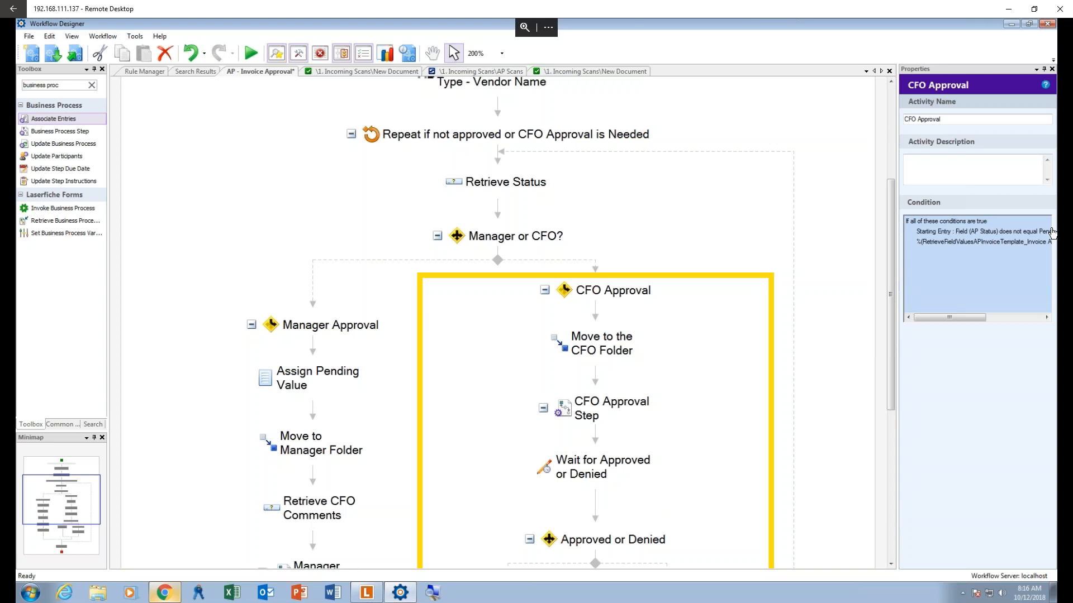
pyautogui.click(954, 117)
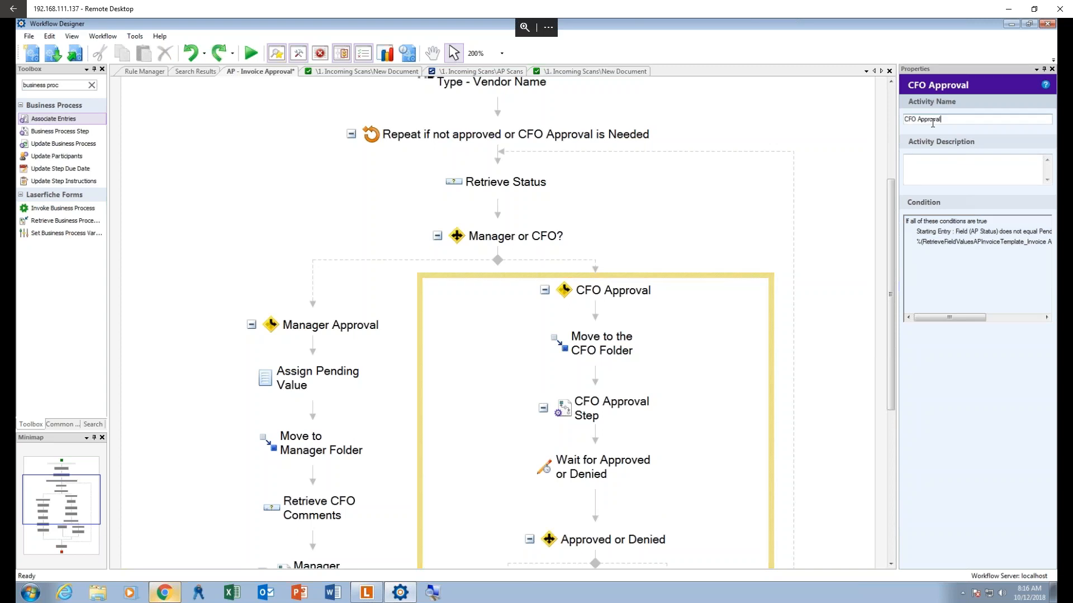
pyautogui.click(927, 295)
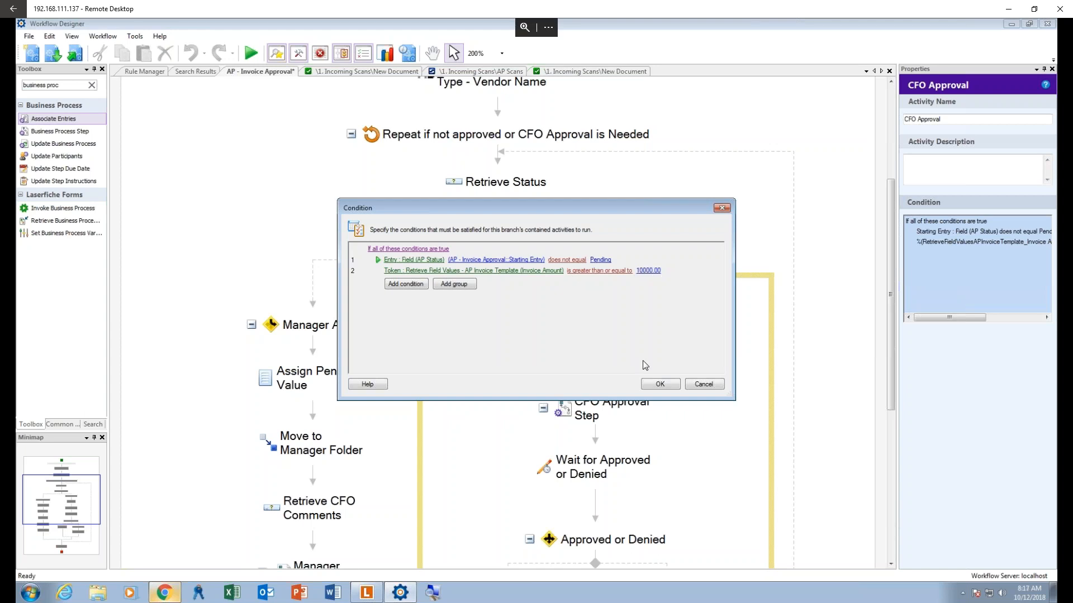
pyautogui.click(661, 384)
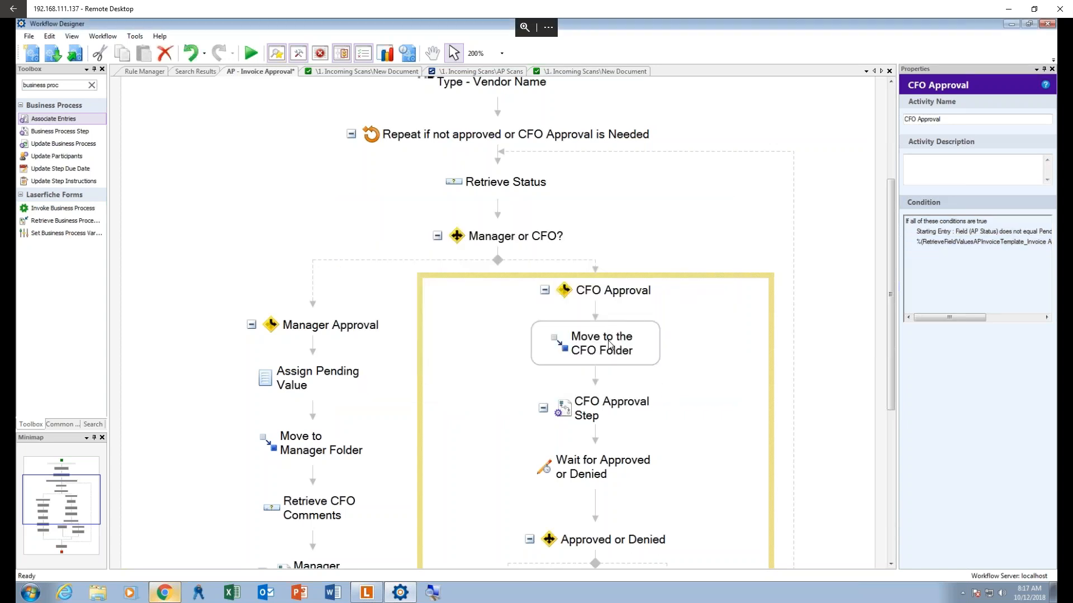
# Accept the 2. CFO folder under 2. AP Approval as the destination of the Move to the CFO Folder activity
pyautogui.click(609, 345)
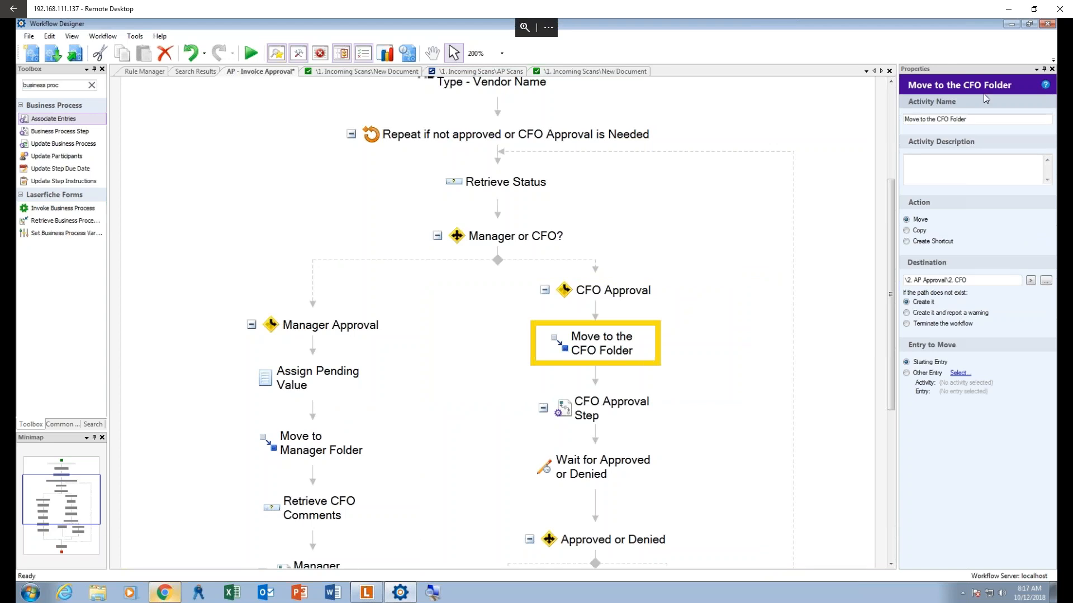
pyautogui.click(987, 123)
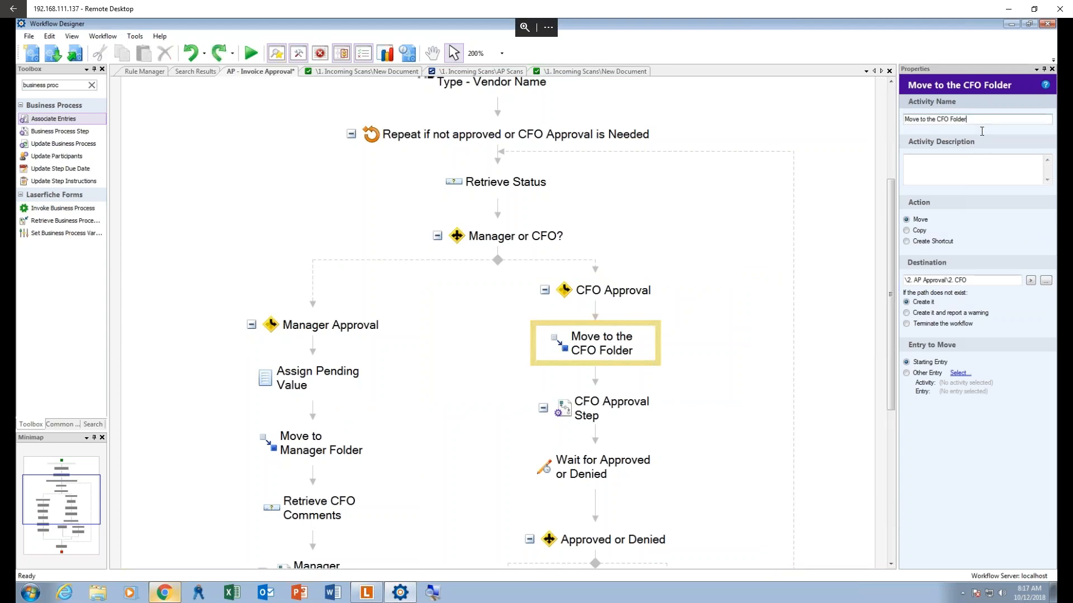
pyautogui.click(977, 159)
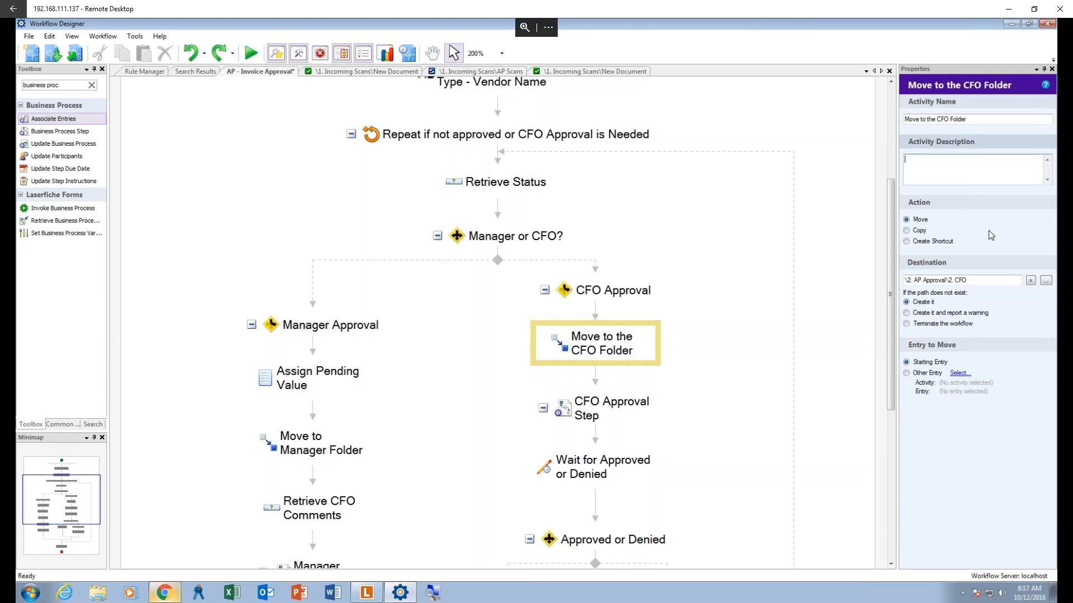
pyautogui.click(1049, 284)
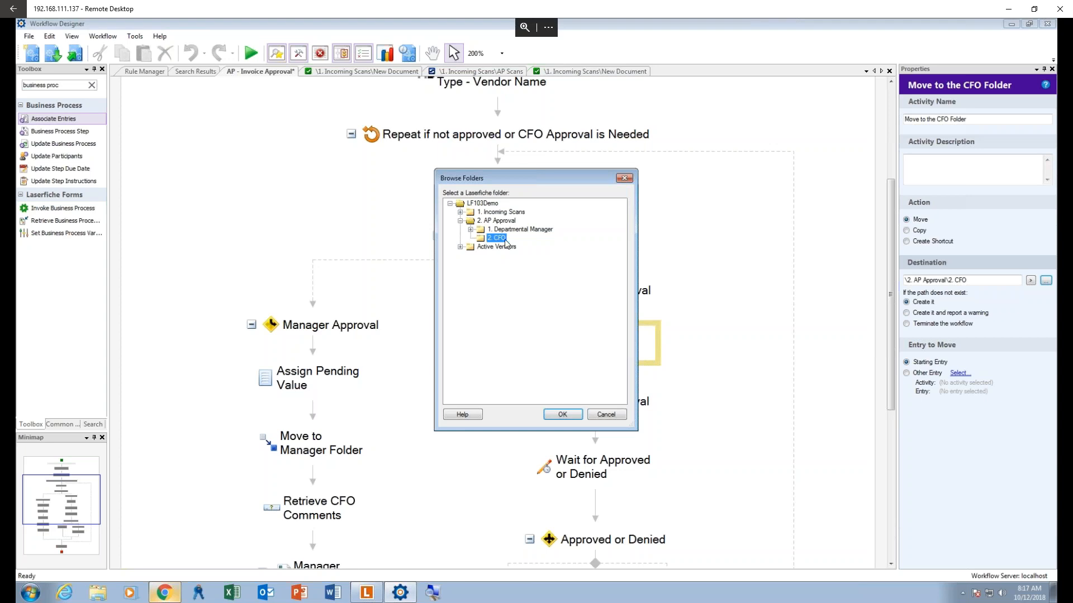
pyautogui.click(561, 414)
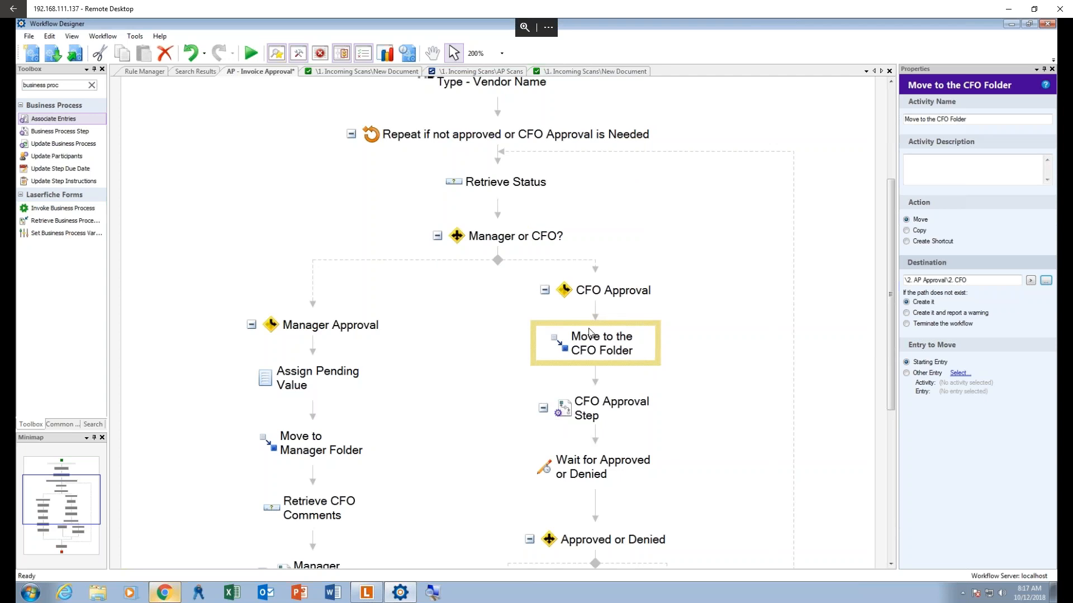
# Examine the CFO Approval Step's activity name, step instructions and resolution text
pyautogui.click(584, 406)
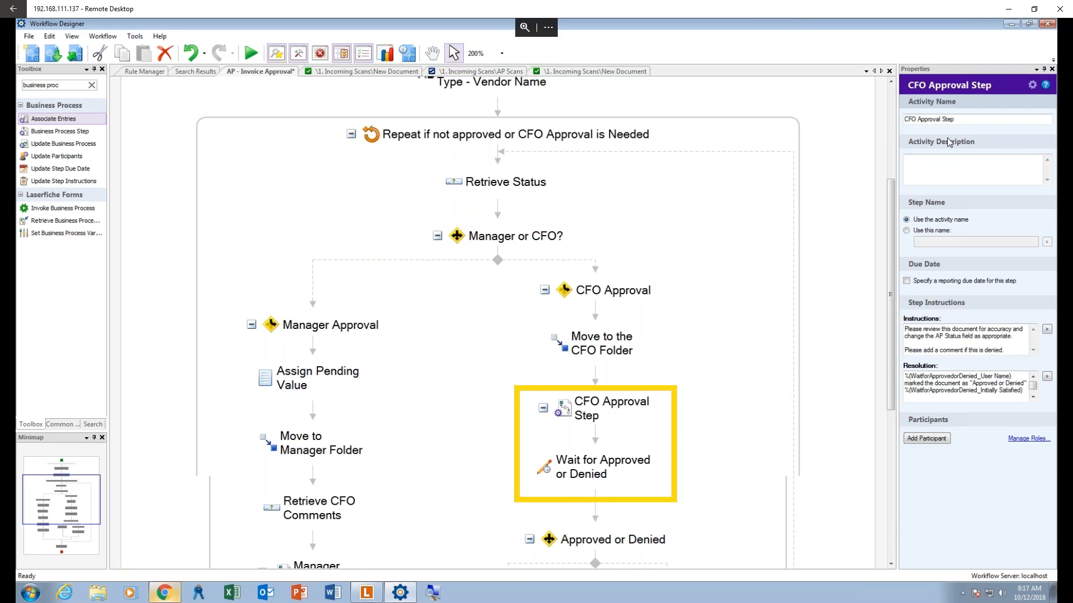
pyautogui.click(992, 117)
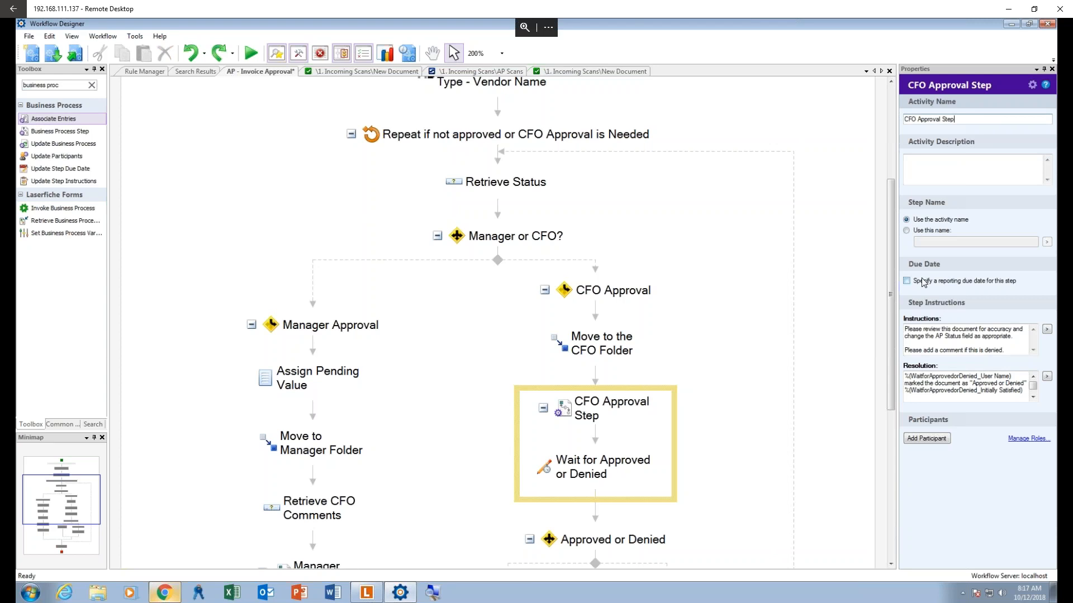
pyautogui.click(933, 339)
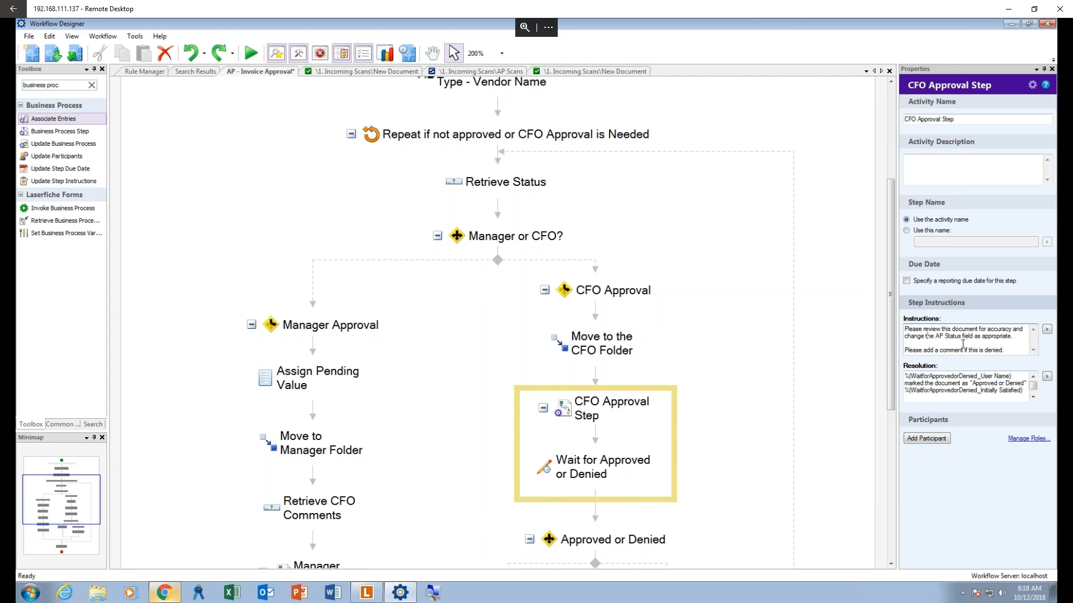
pyautogui.click(1022, 347)
pyautogui.click(1018, 378)
# Examine the Wait for Approved or Denied activity's name, entry to wait for and AP Status wait conditions
pyautogui.click(567, 460)
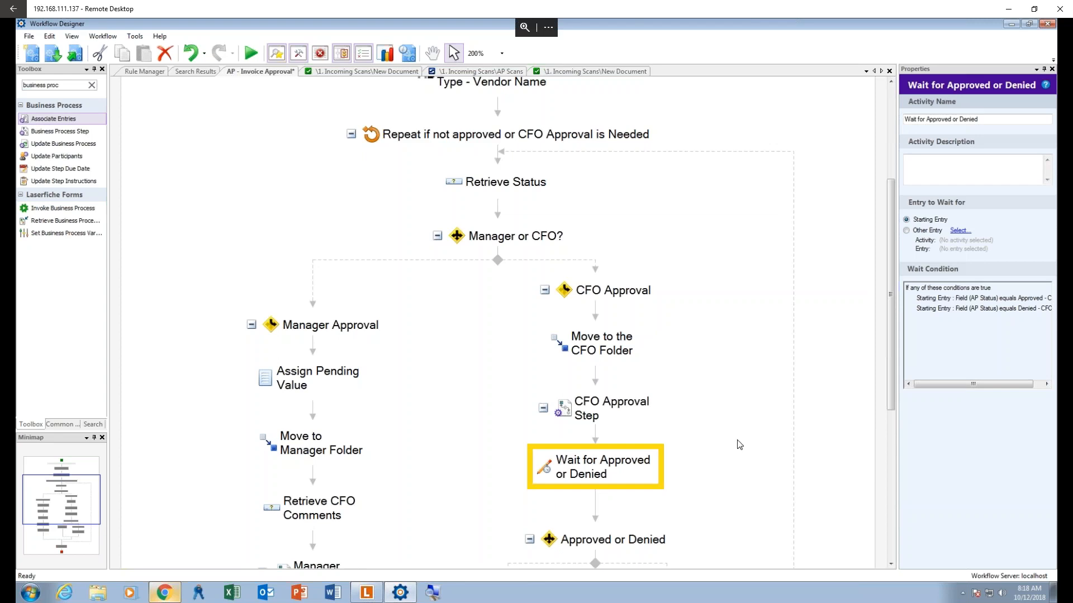
pyautogui.click(996, 124)
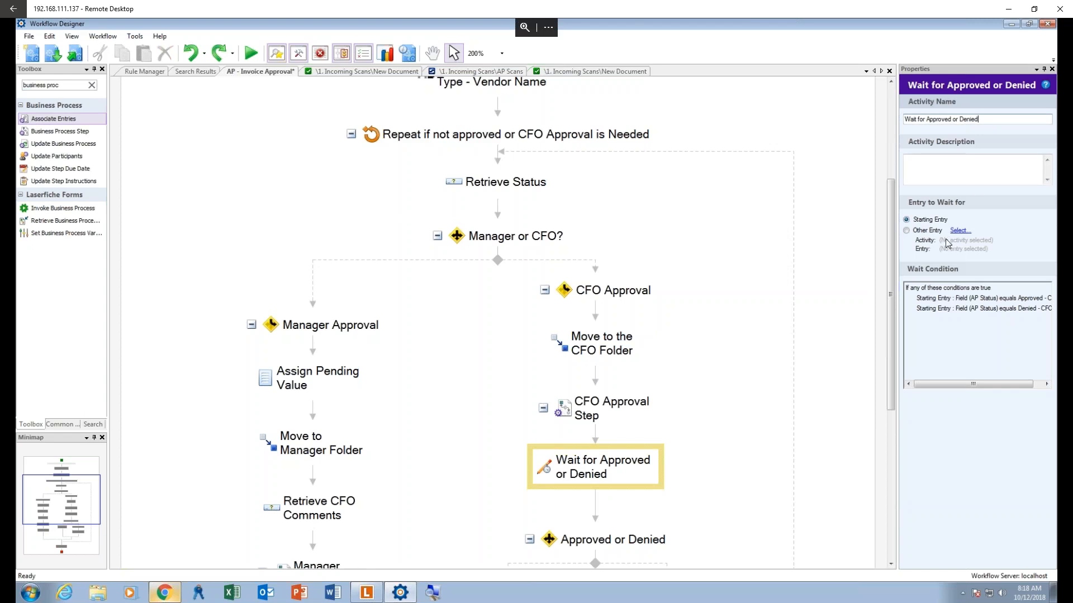
pyautogui.click(932, 331)
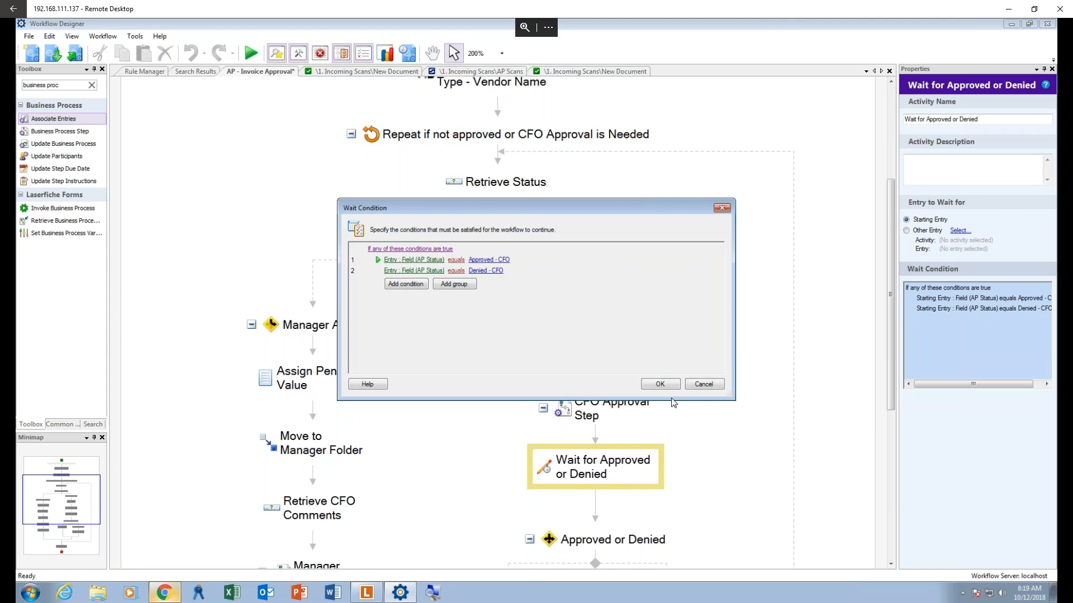
pyautogui.click(659, 385)
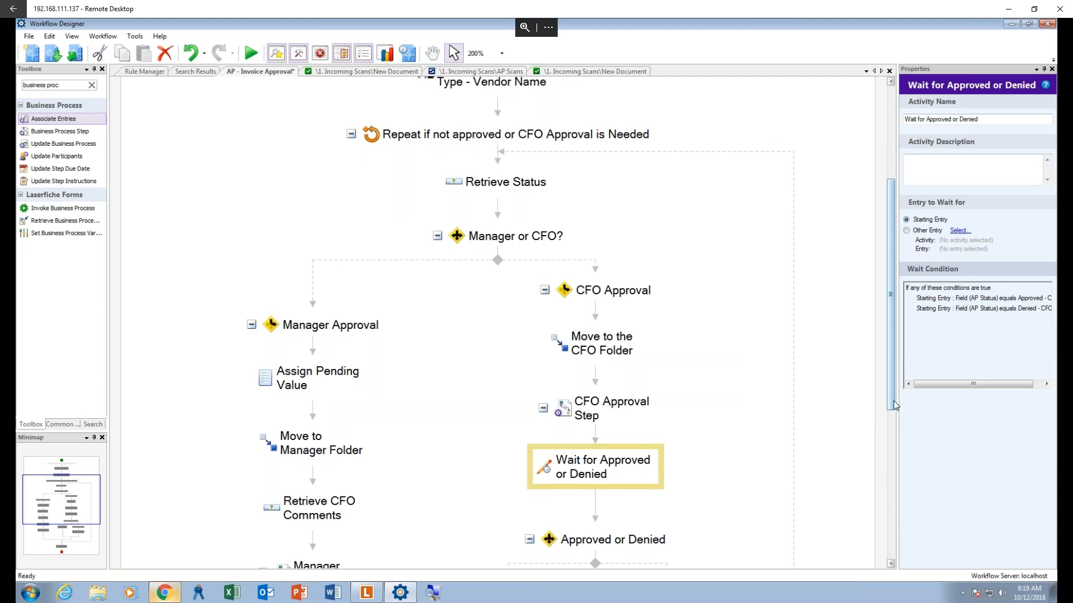
# Set the Invoice Approved branch's condition under Approved or Denied to AP Status equals Approved - CFO
pyautogui.click(891, 563)
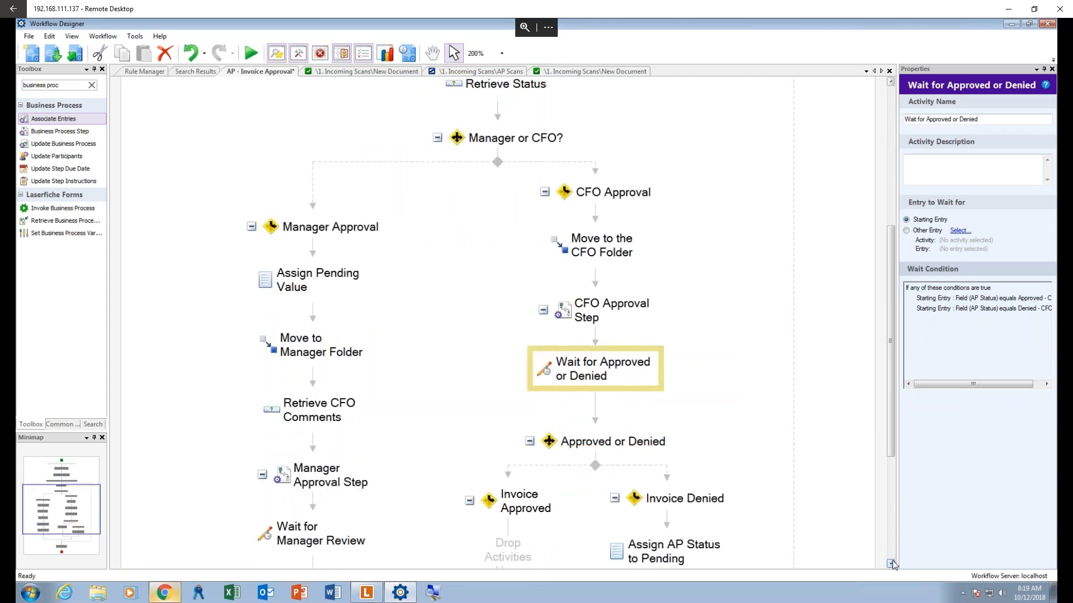
pyautogui.click(891, 564)
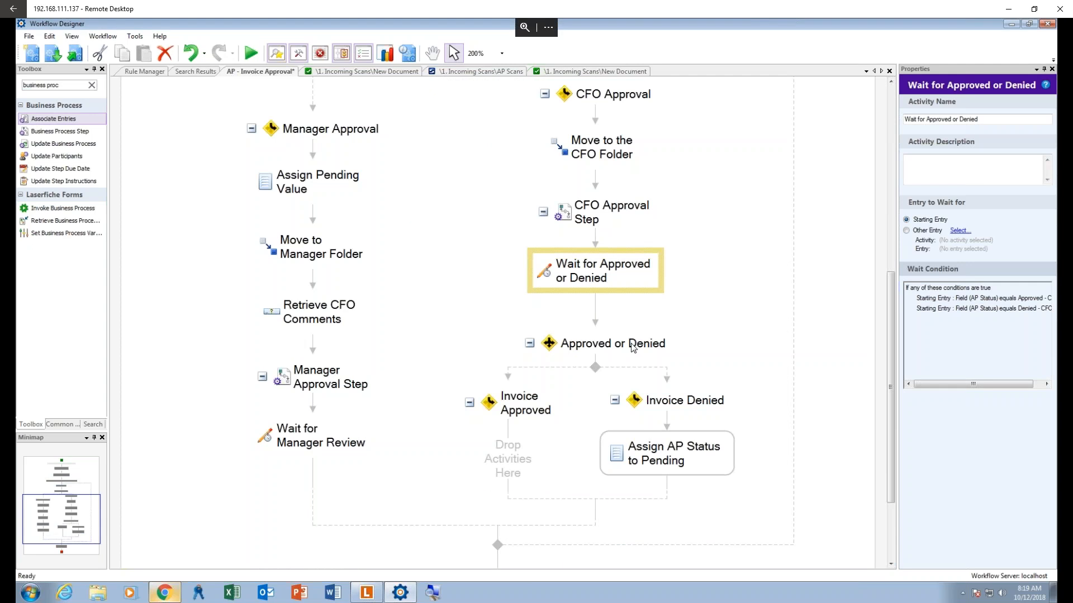
pyautogui.click(624, 350)
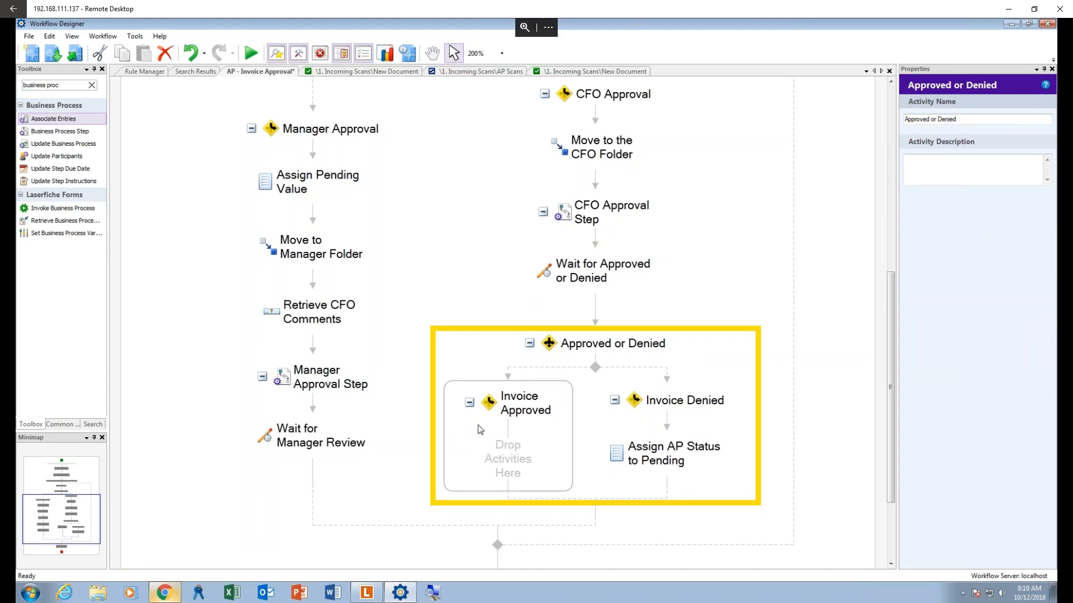
pyautogui.click(518, 414)
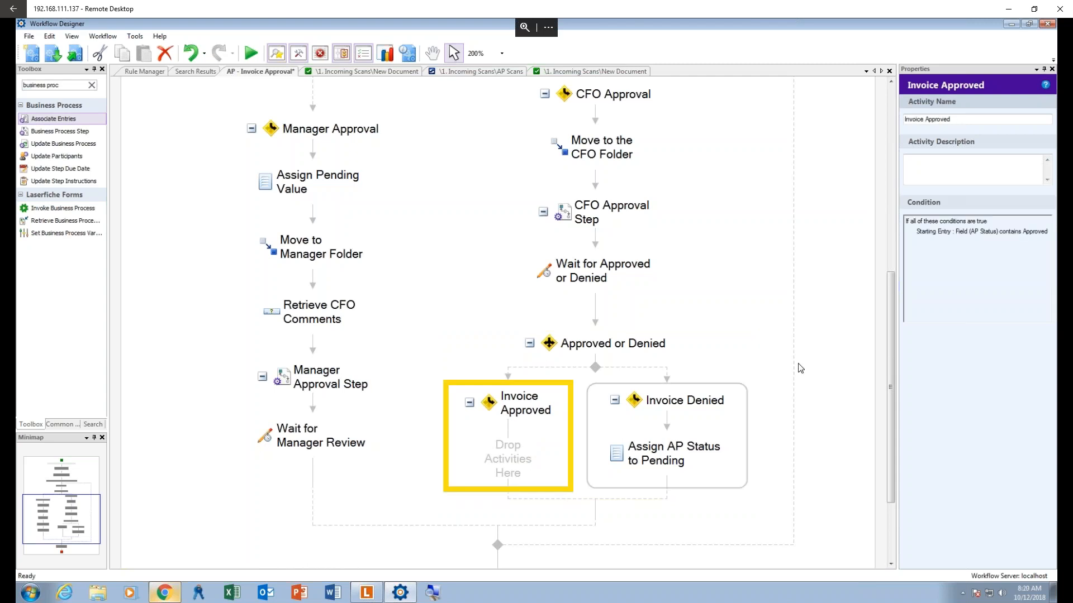
pyautogui.click(953, 254)
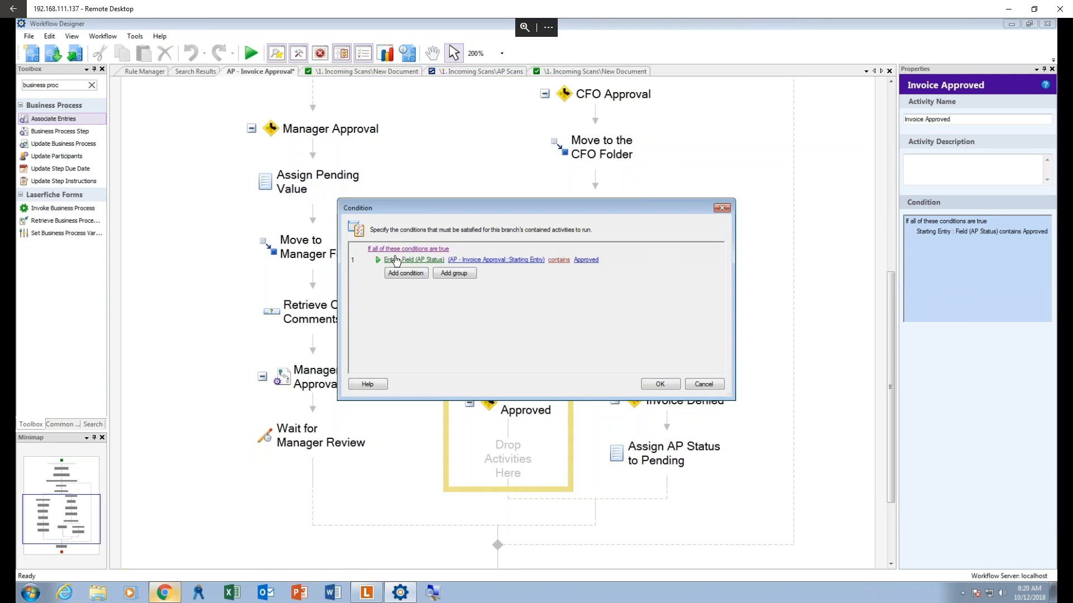
pyautogui.click(562, 265)
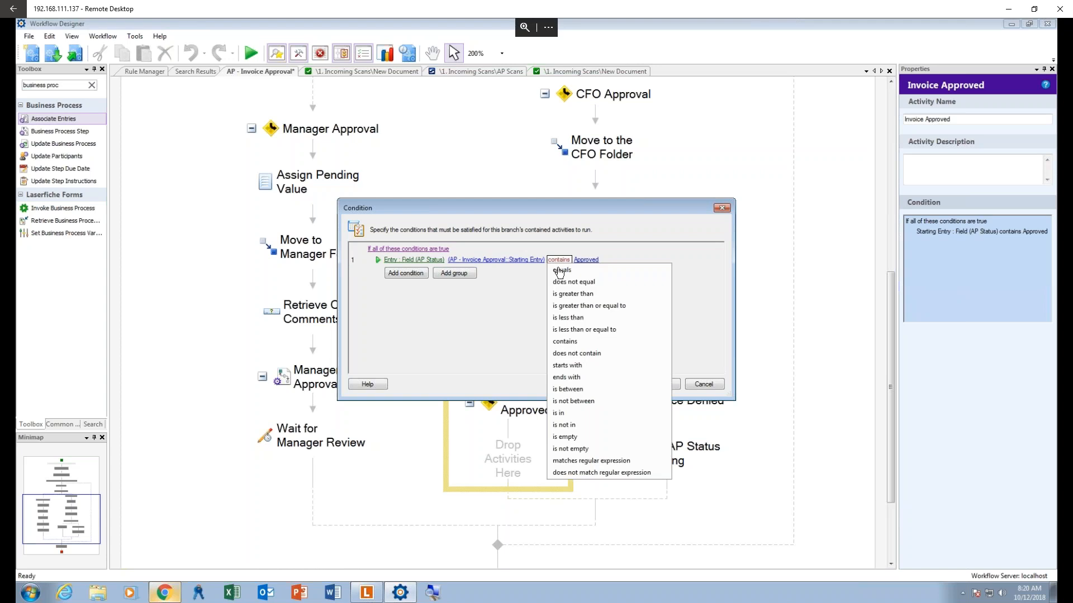
pyautogui.click(561, 266)
pyautogui.click(628, 261)
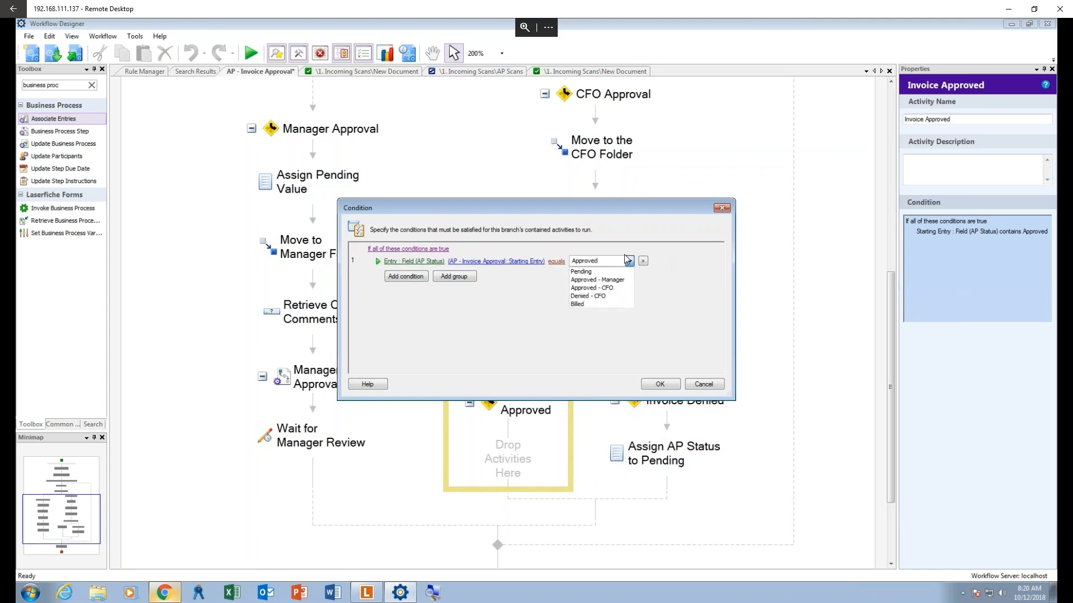
pyautogui.click(615, 288)
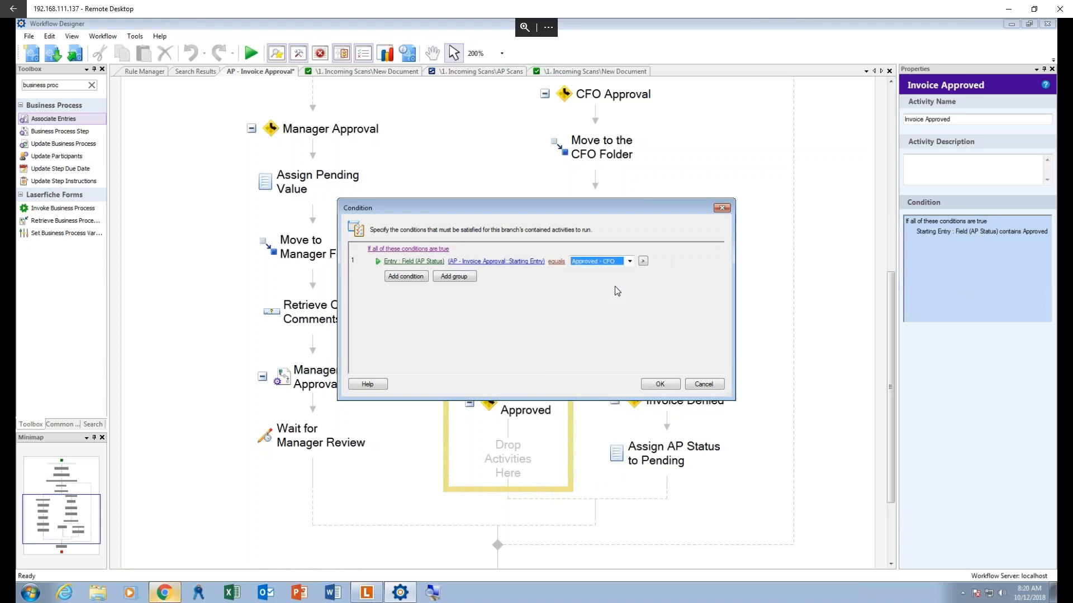
pyautogui.click(669, 383)
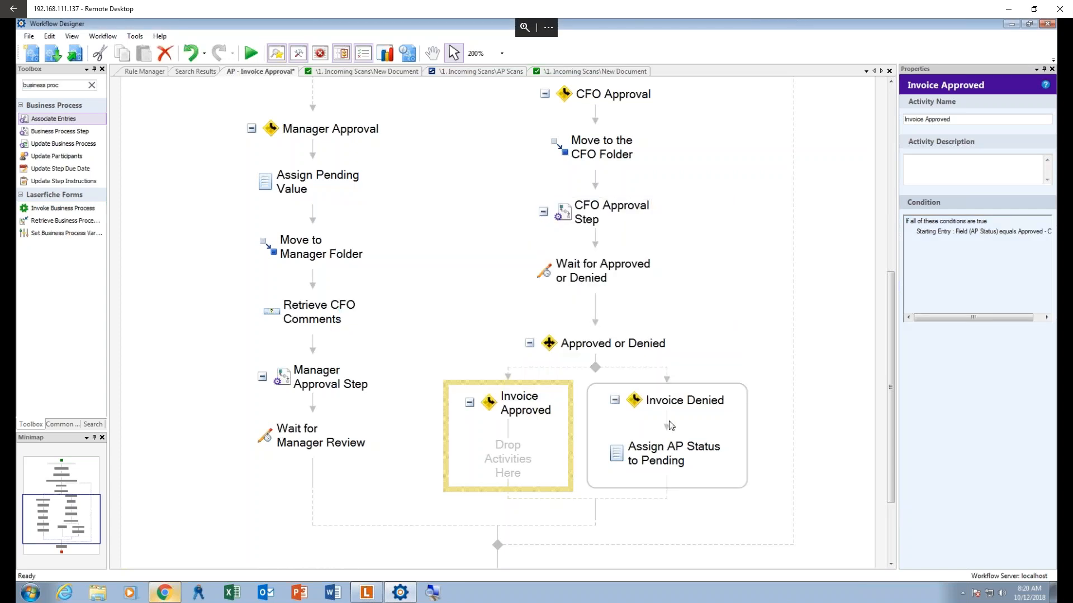
# Set the Invoice Denied branch's condition to AP Status equals Denied - CFO
pyautogui.click(682, 418)
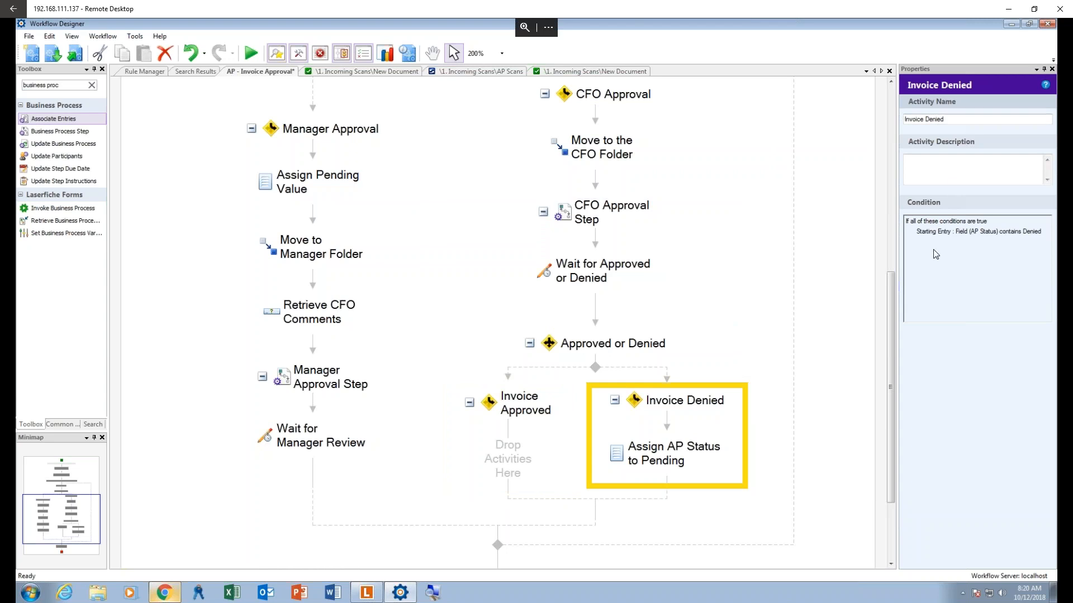
pyautogui.click(930, 278)
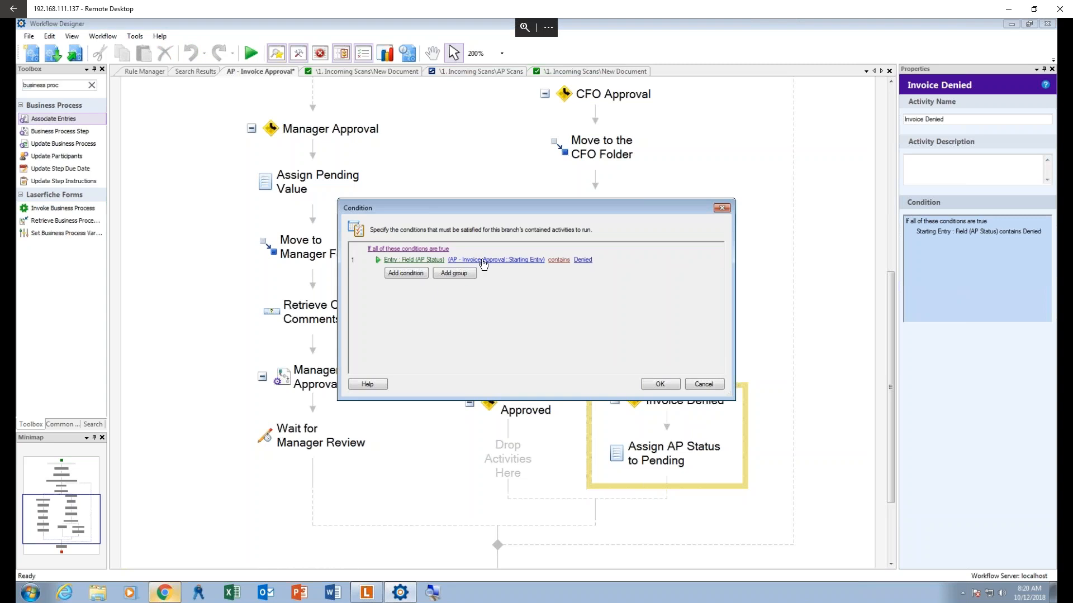
pyautogui.click(567, 261)
pyautogui.click(564, 276)
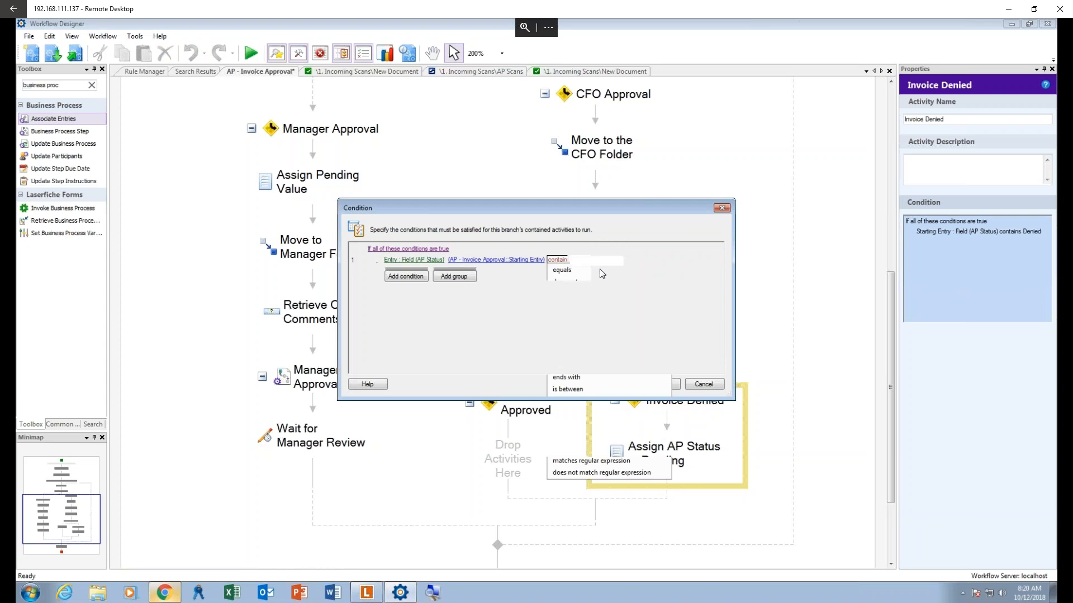
pyautogui.click(630, 262)
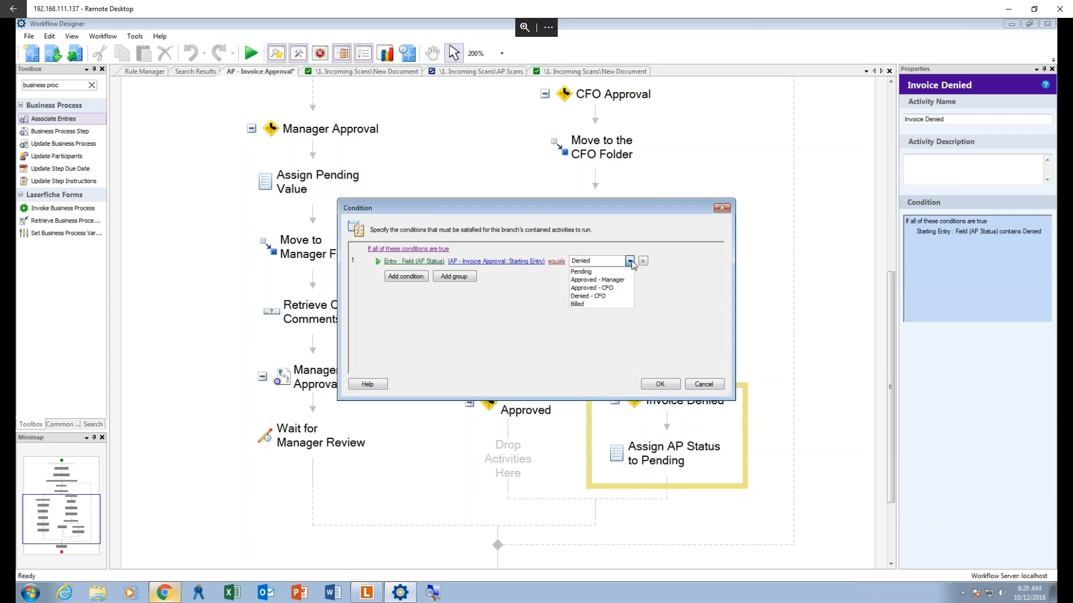
pyautogui.click(599, 301)
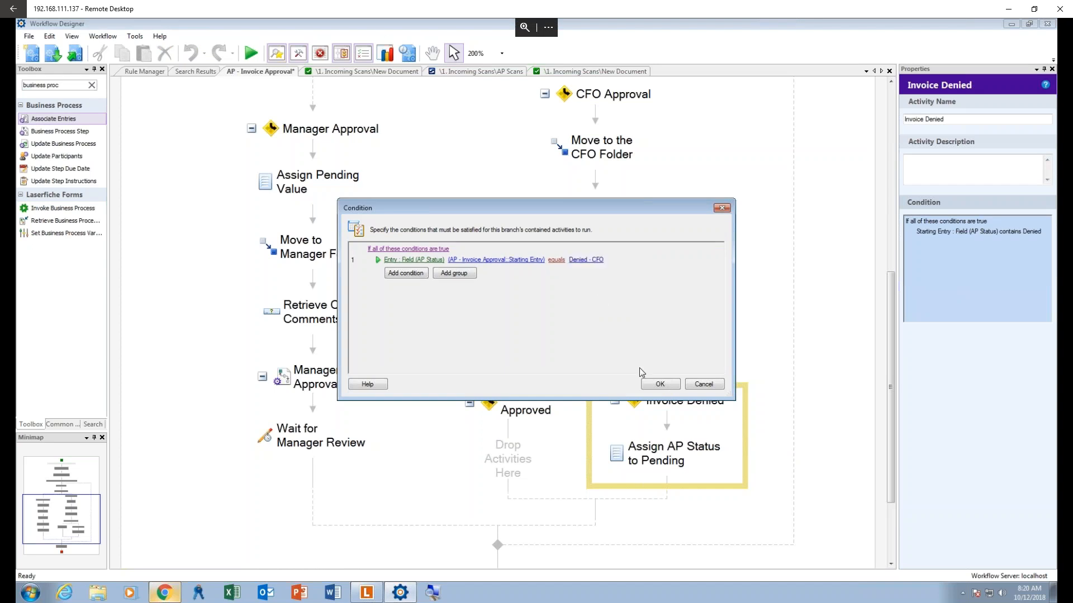
pyautogui.click(658, 384)
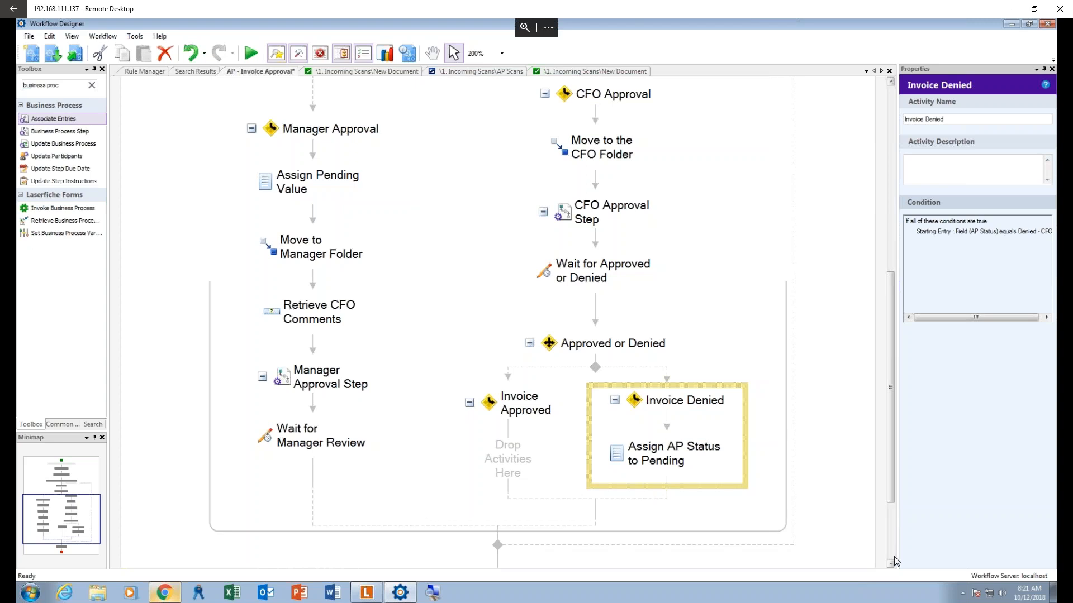
# Set the Move to Vendor Folder activity's destination to the Active Vendors folder
pyautogui.scroll(-3, 893, 557)
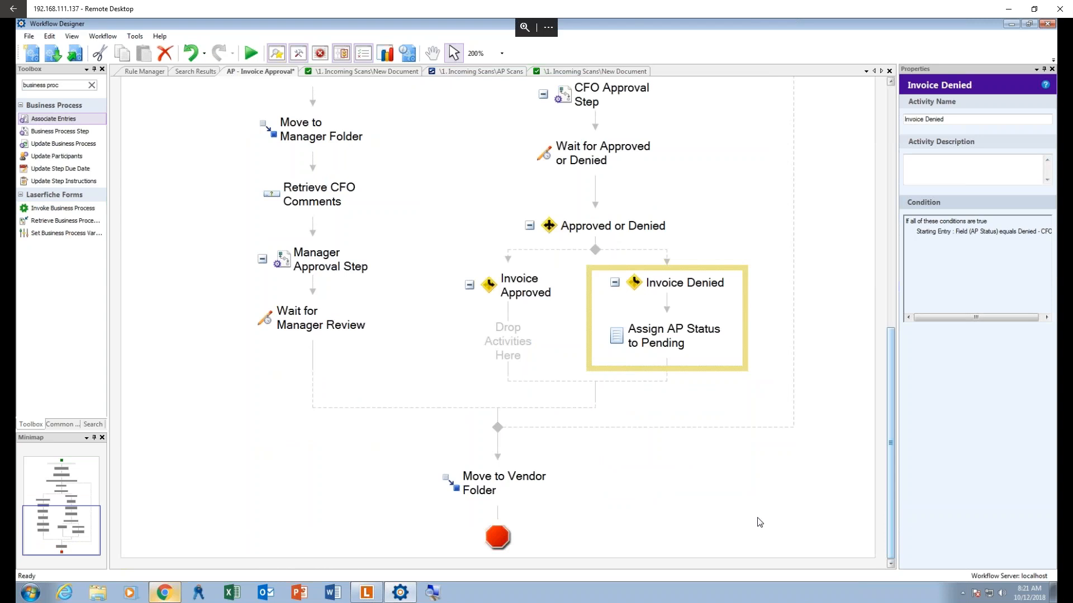
pyautogui.click(519, 479)
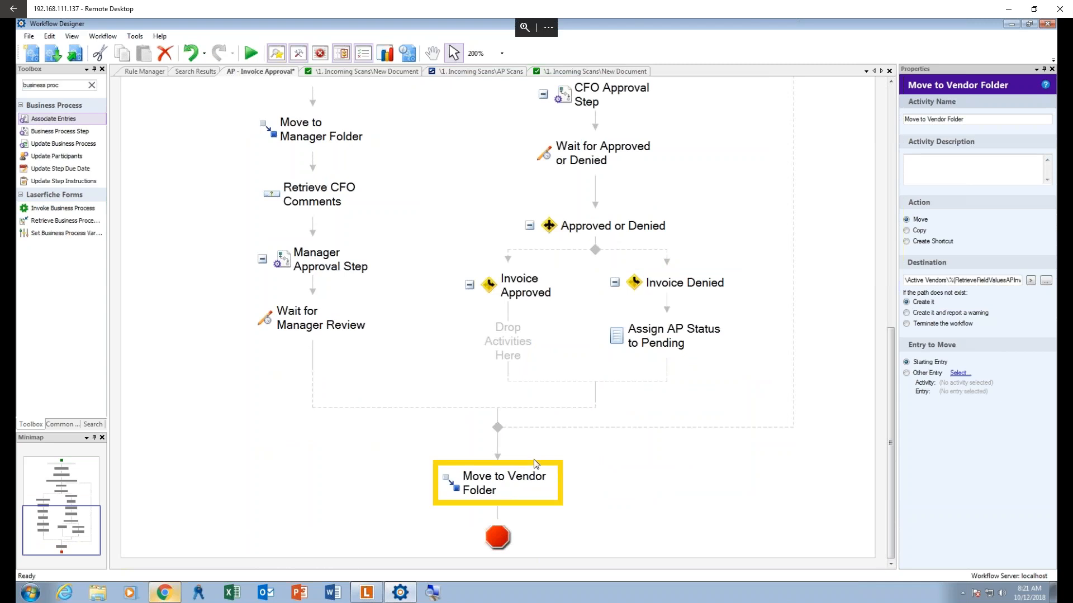
pyautogui.click(974, 119)
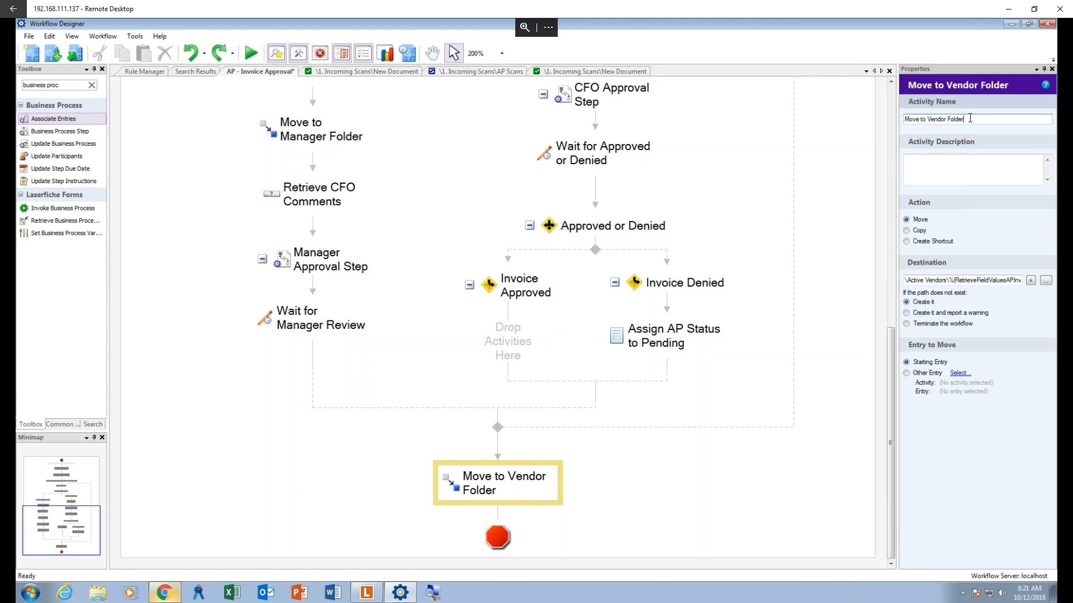
pyautogui.click(929, 179)
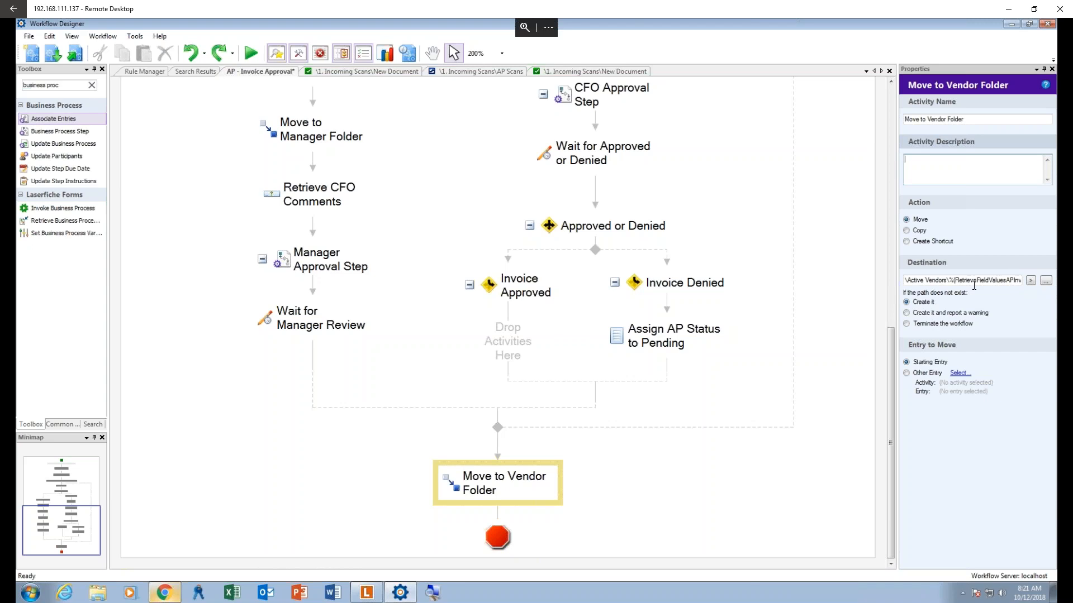
pyautogui.click(1048, 282)
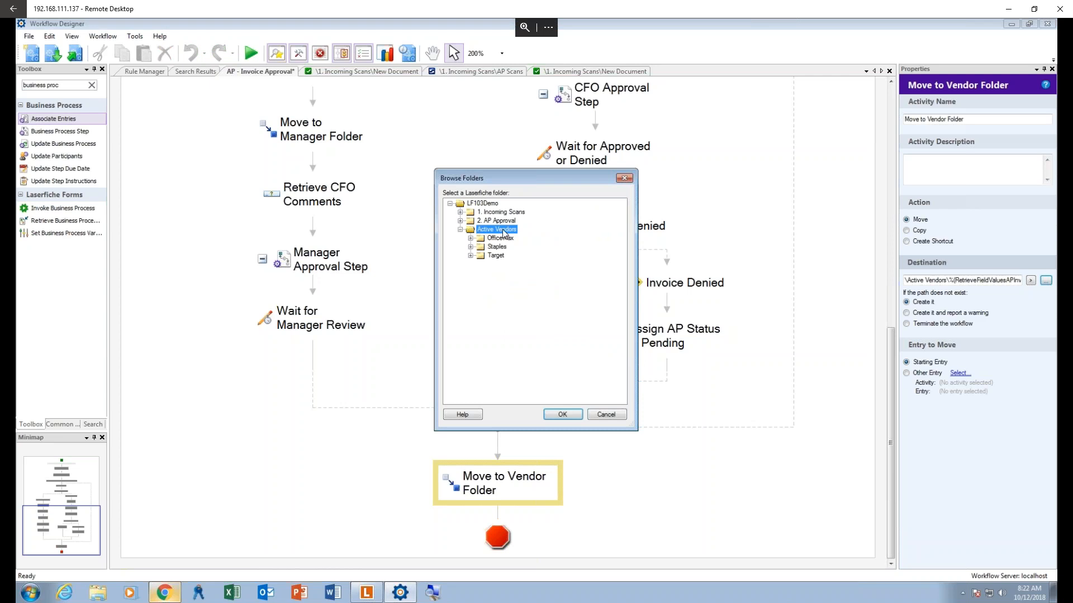
pyautogui.click(560, 415)
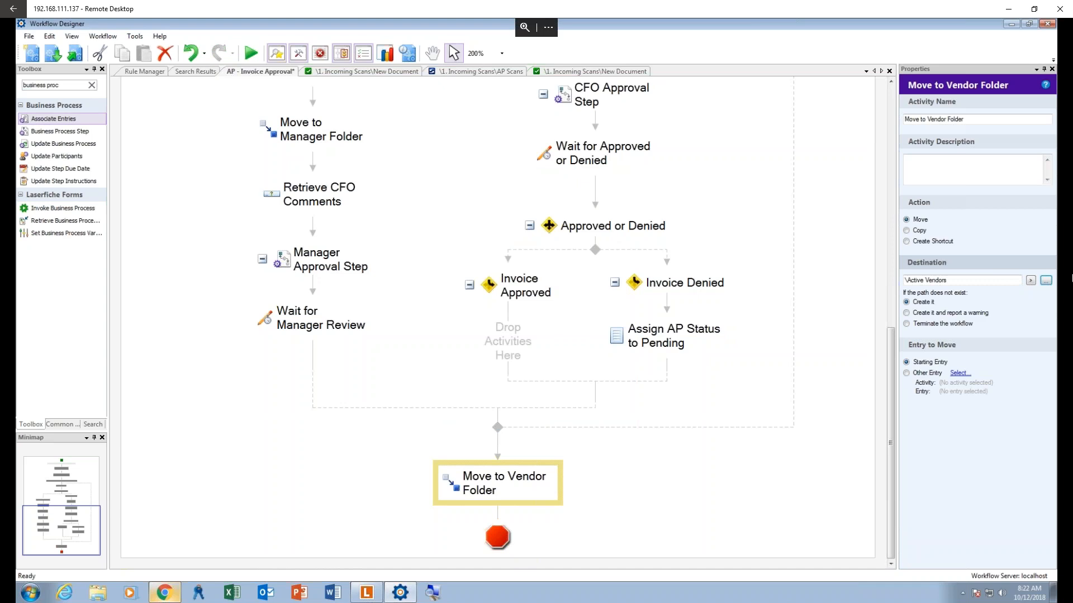
# Append a backslash and the Vendor Name token from Retrieve Field Values - AP Invoice Template to the Active Vendors destination path
pyautogui.click(1030, 280)
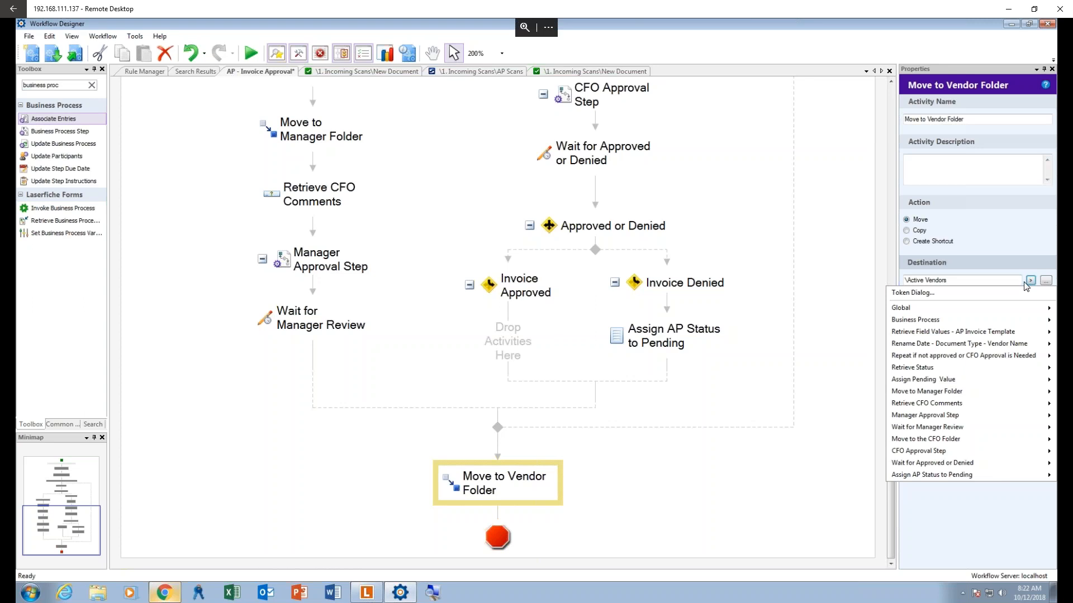
pyautogui.click(1014, 293)
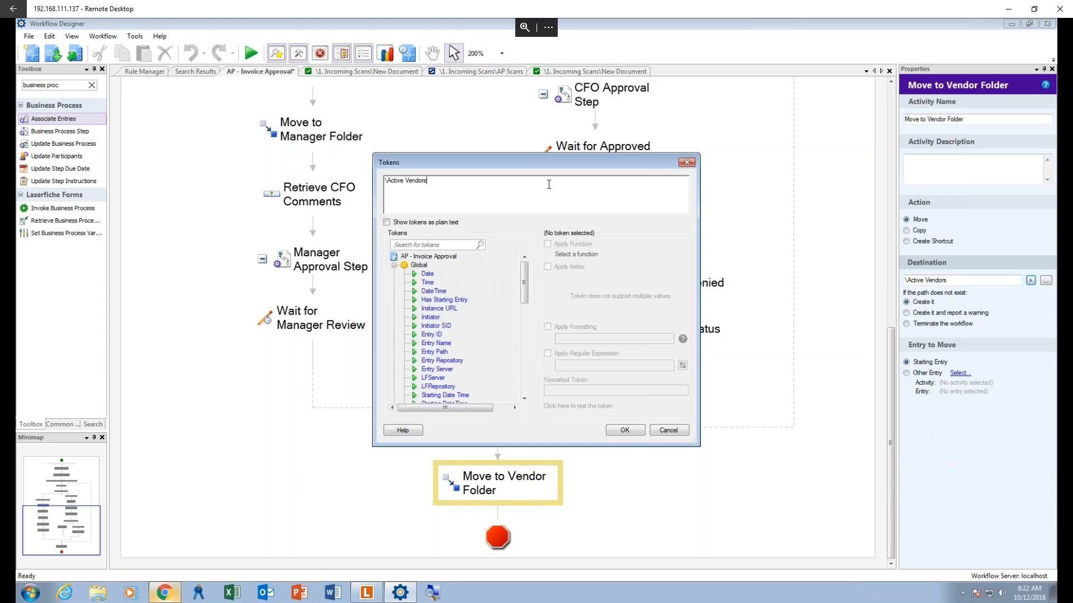
pyautogui.write('\\')
pyautogui.click(394, 266)
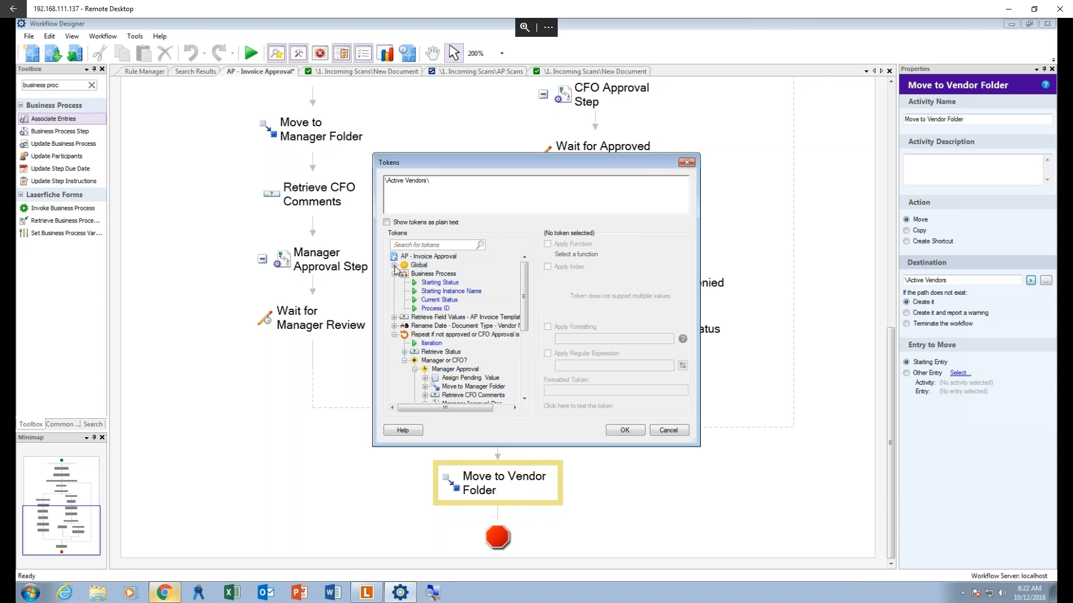
pyautogui.click(394, 273)
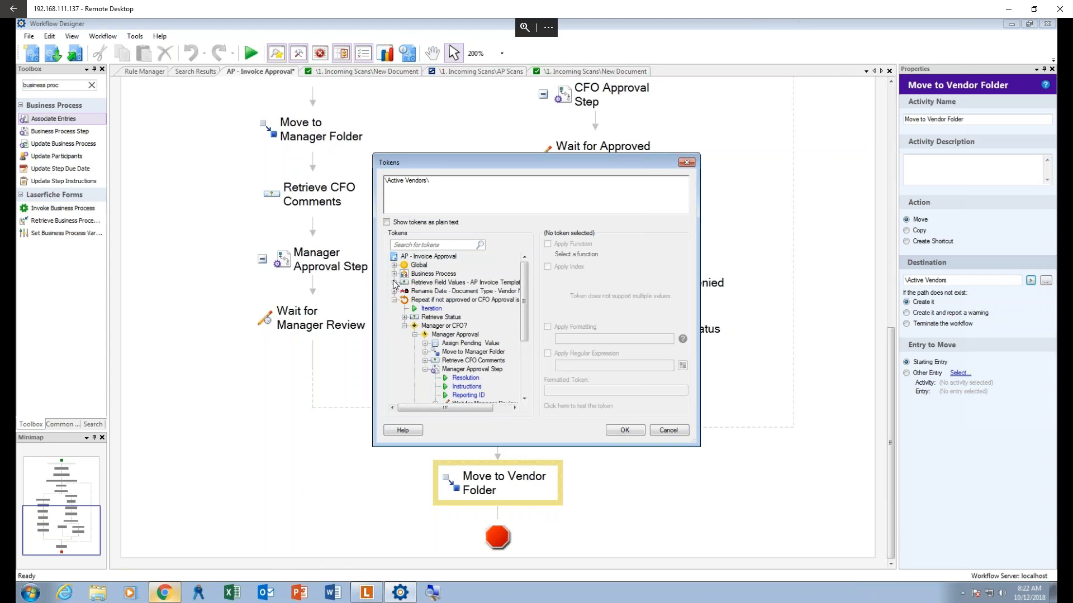
pyautogui.click(395, 283)
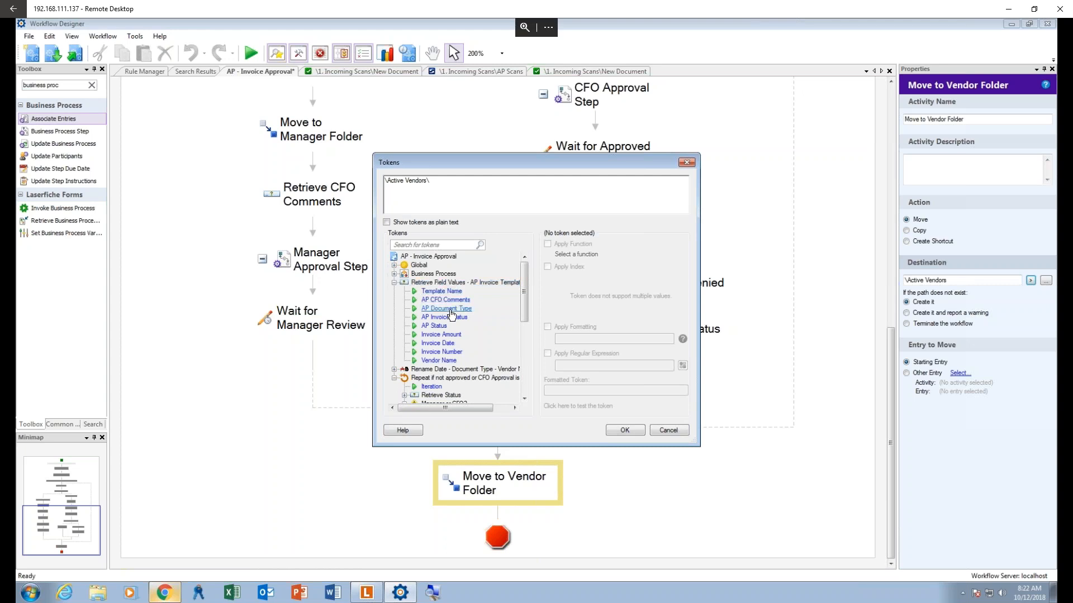
pyautogui.doubleClick(439, 361)
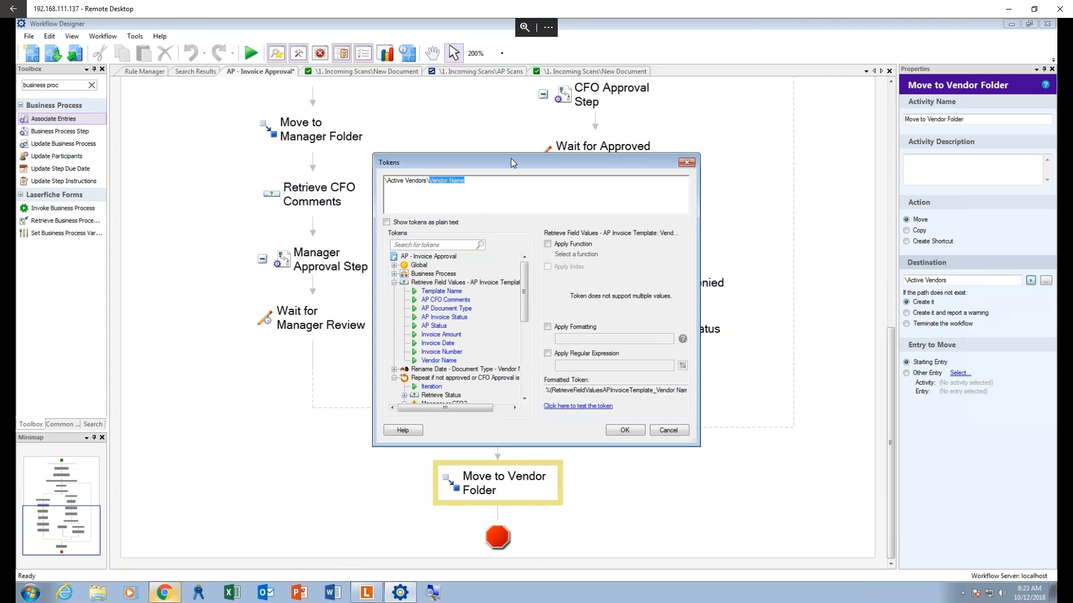
# Add a further backslash and the AP Document Type token after Vendor Name, and accept the destination path
pyautogui.click(484, 185)
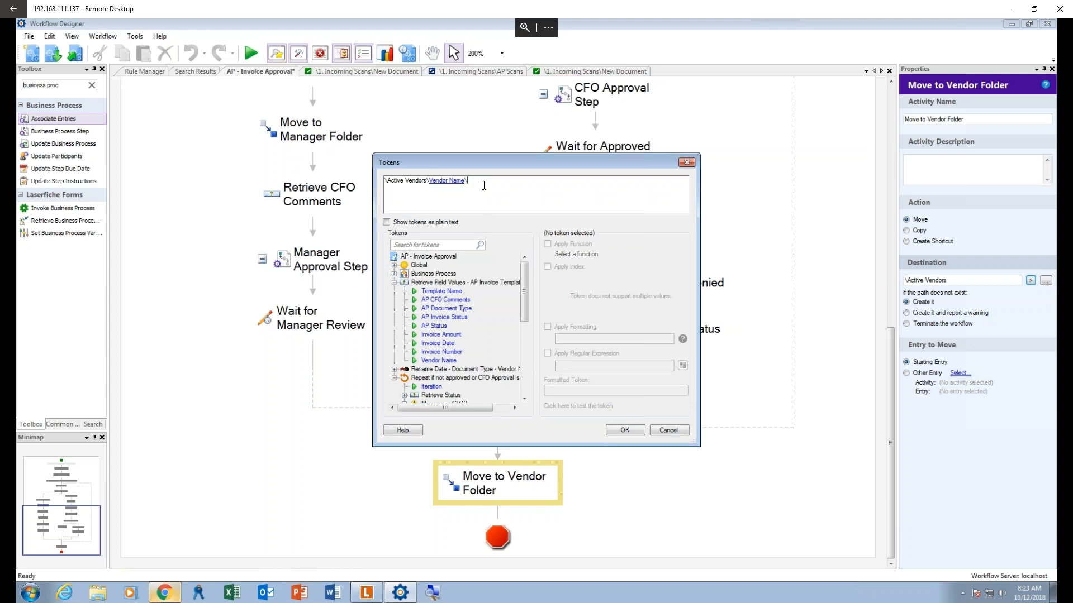
pyautogui.doubleClick(459, 310)
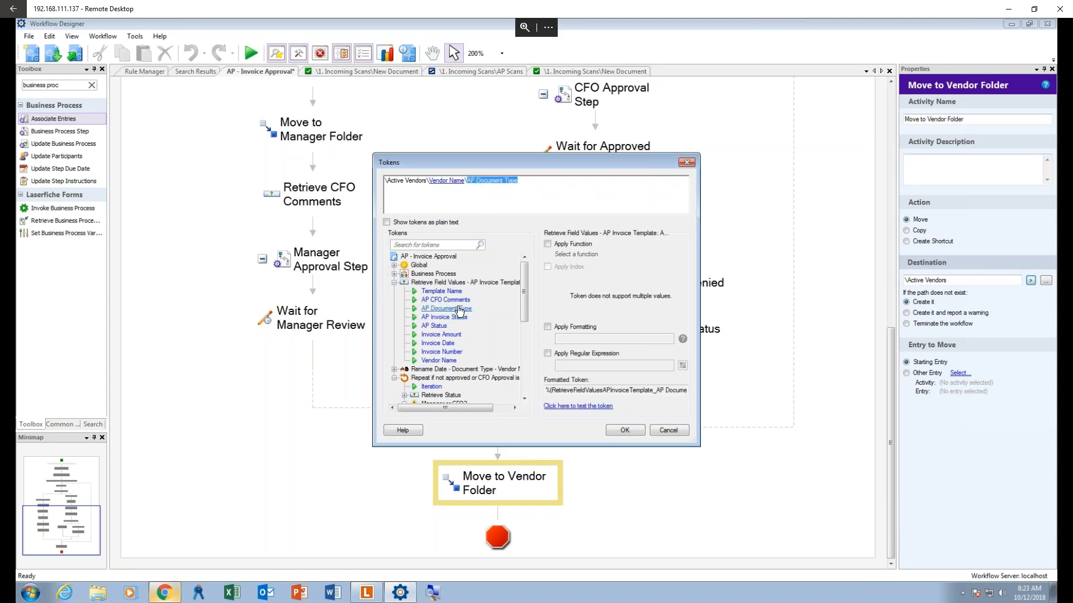
pyautogui.click(563, 190)
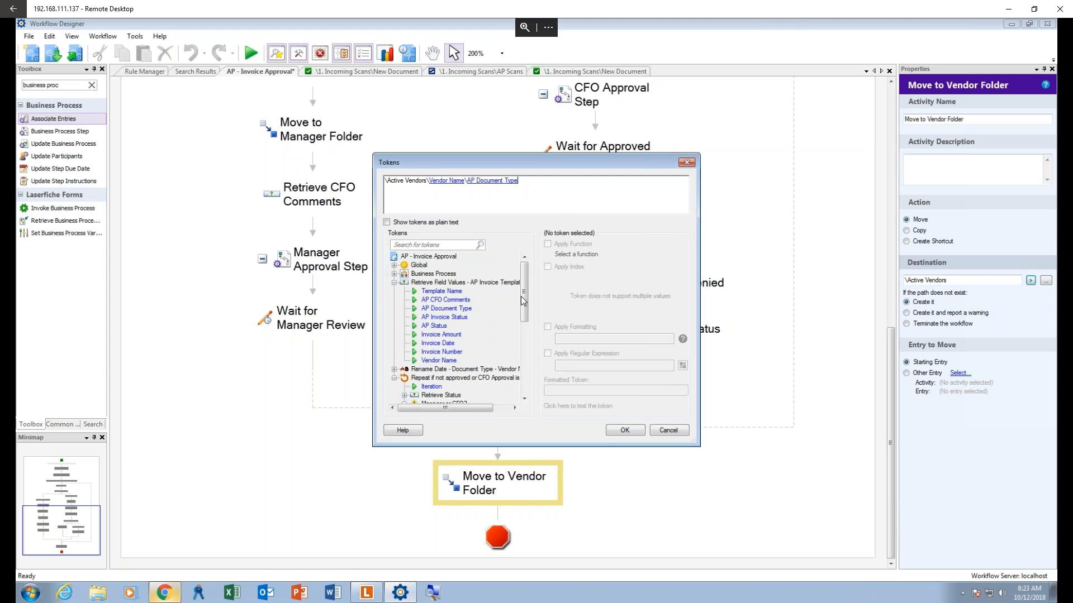
pyautogui.click(617, 433)
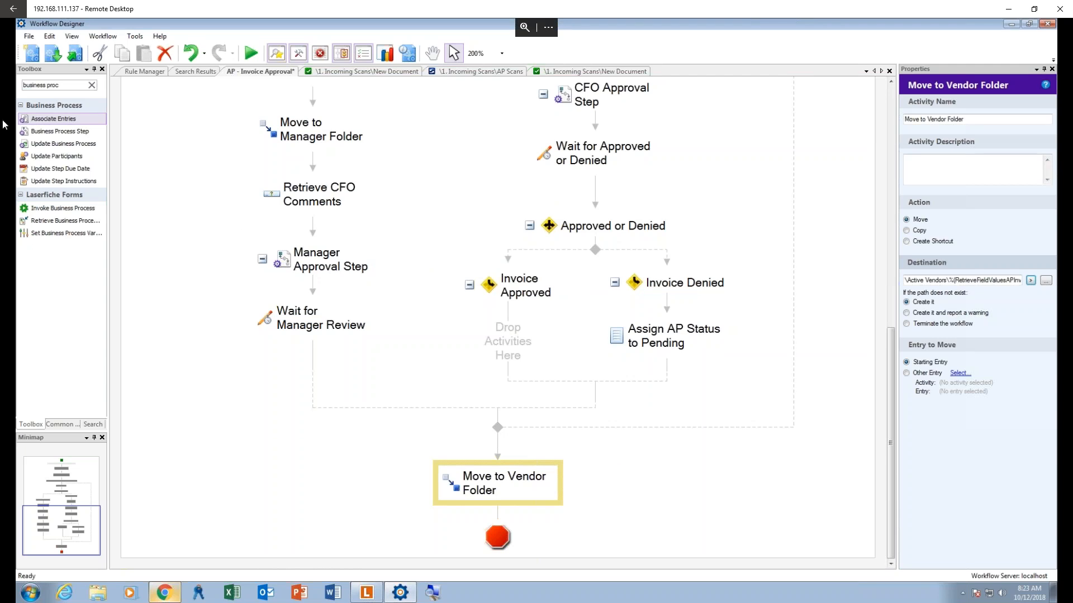
# Publish the AP - Invoice Approval workflow despite the validation warning, replacing the existing workflow of that name
pyautogui.click(74, 54)
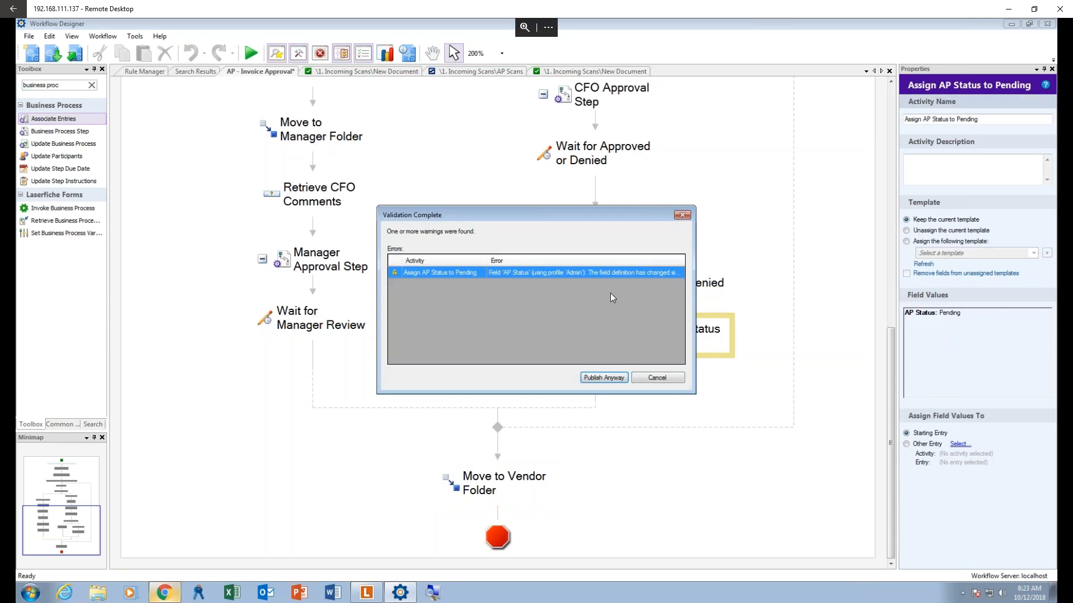
pyautogui.click(592, 378)
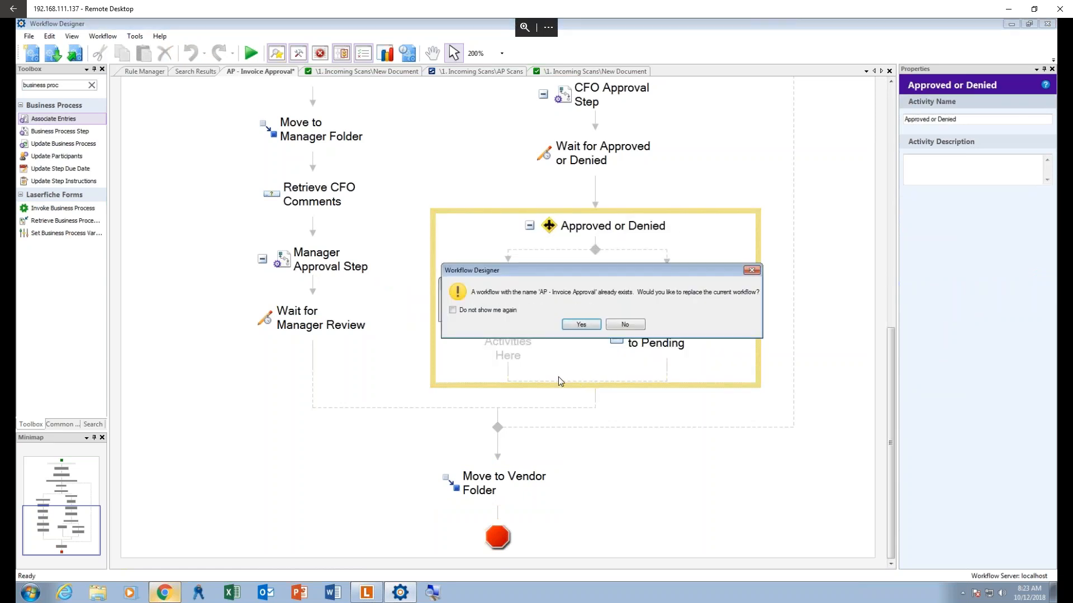
pyautogui.click(577, 326)
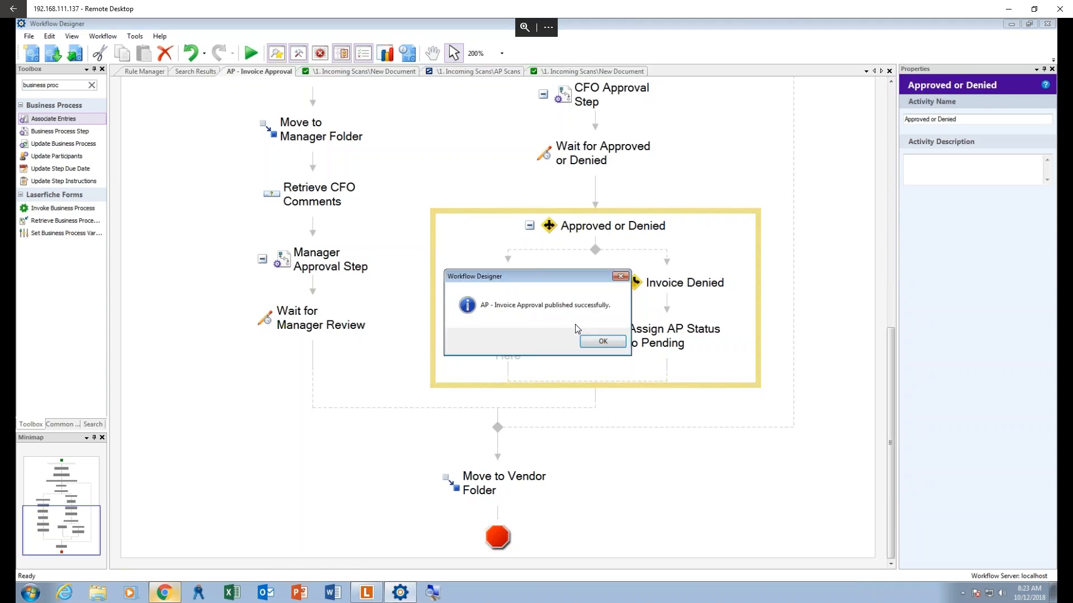
pyautogui.click(602, 342)
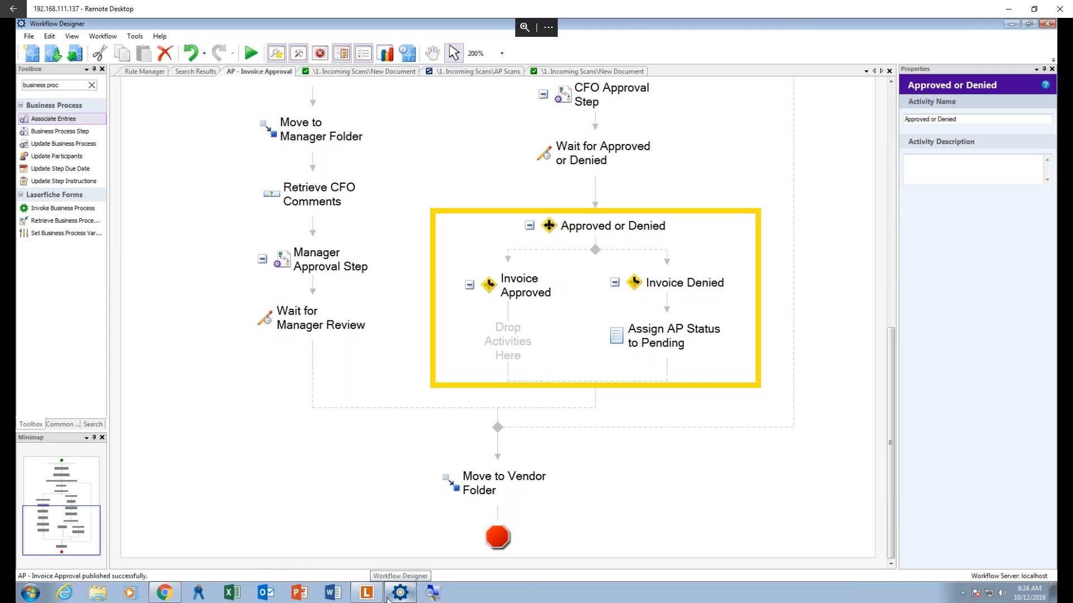
# Switch to the Laserfiche web client in Chrome and open the 1. Incoming Scans folder
pyautogui.click(159, 597)
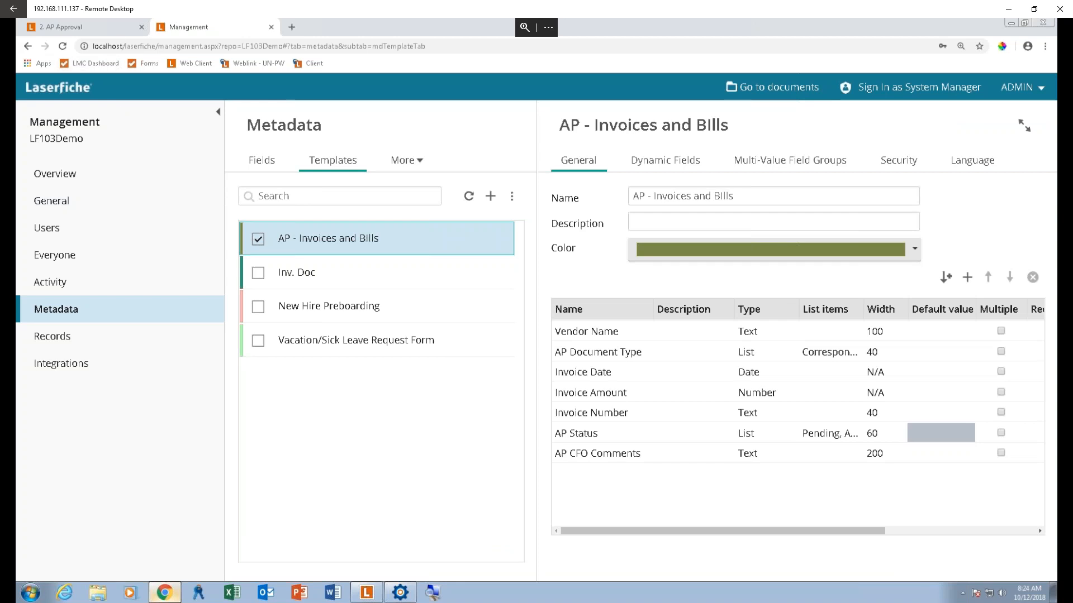
pyautogui.click(118, 31)
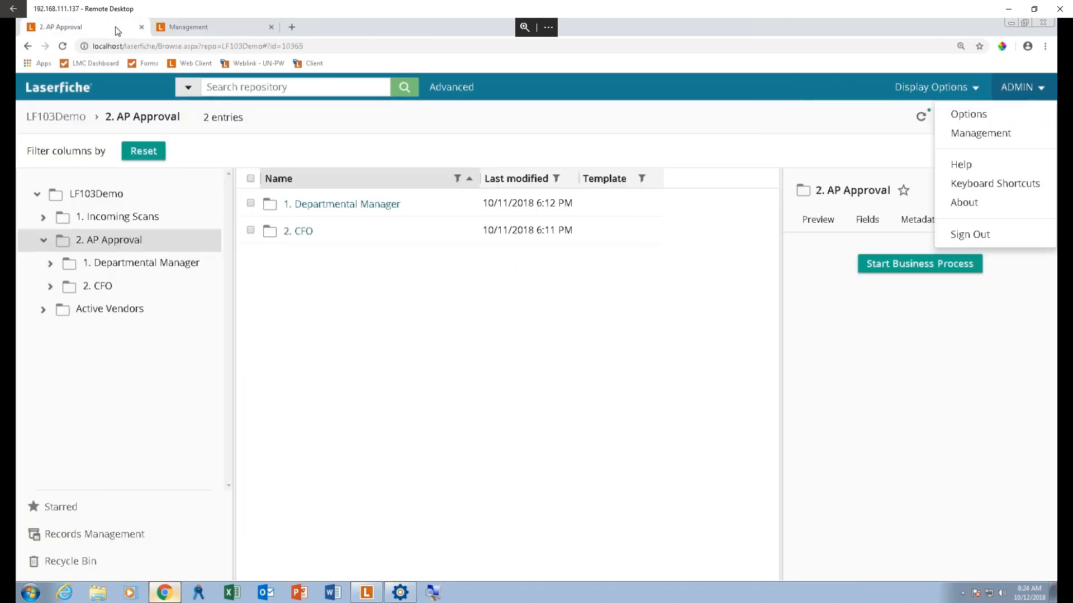
pyautogui.click(110, 218)
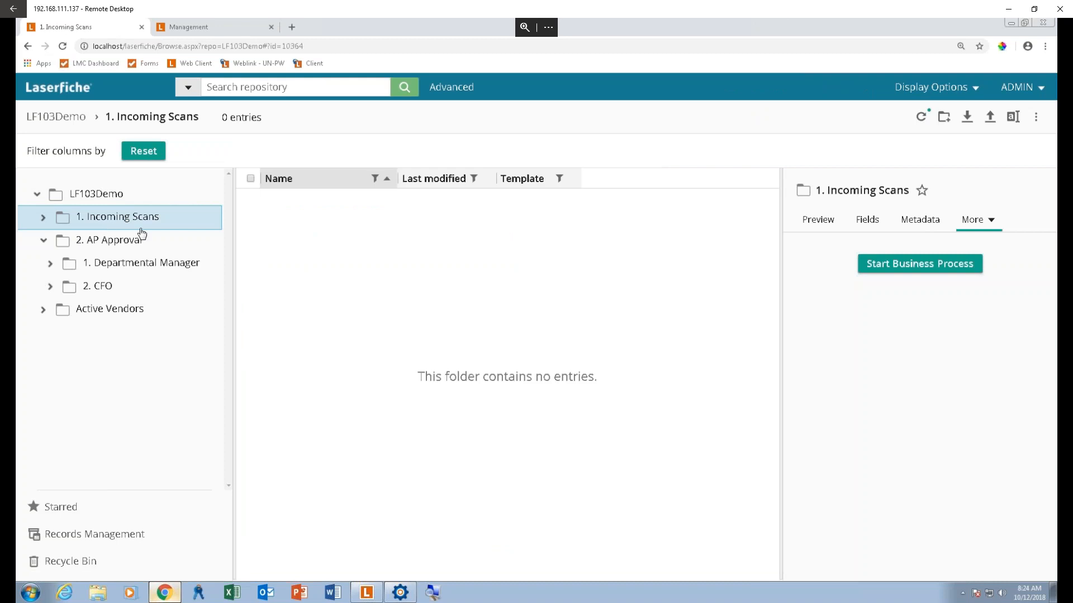
pyautogui.rightClick(324, 241)
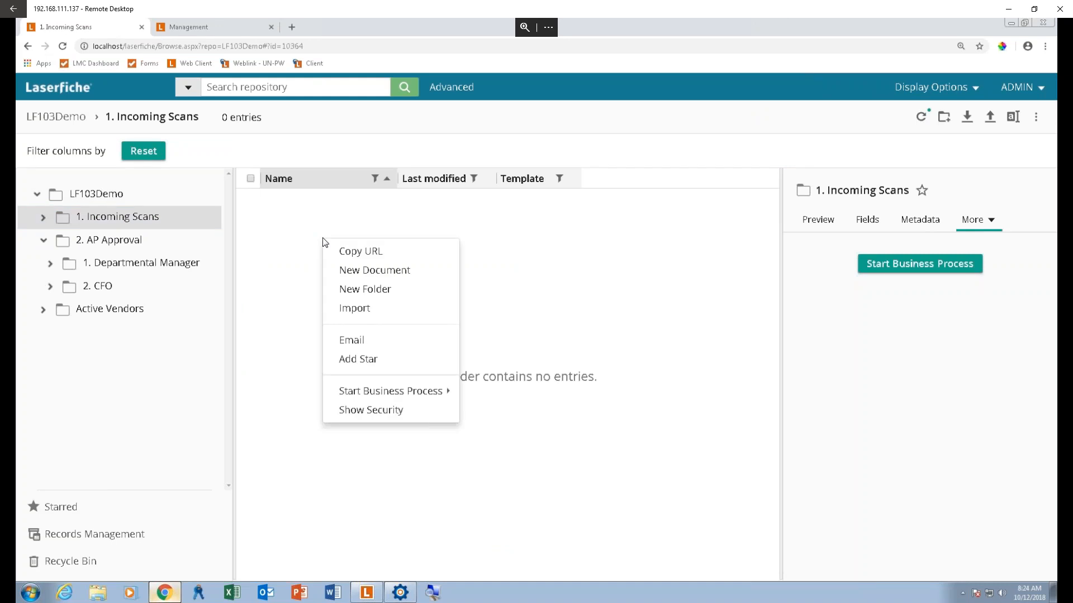
pyautogui.click(353, 279)
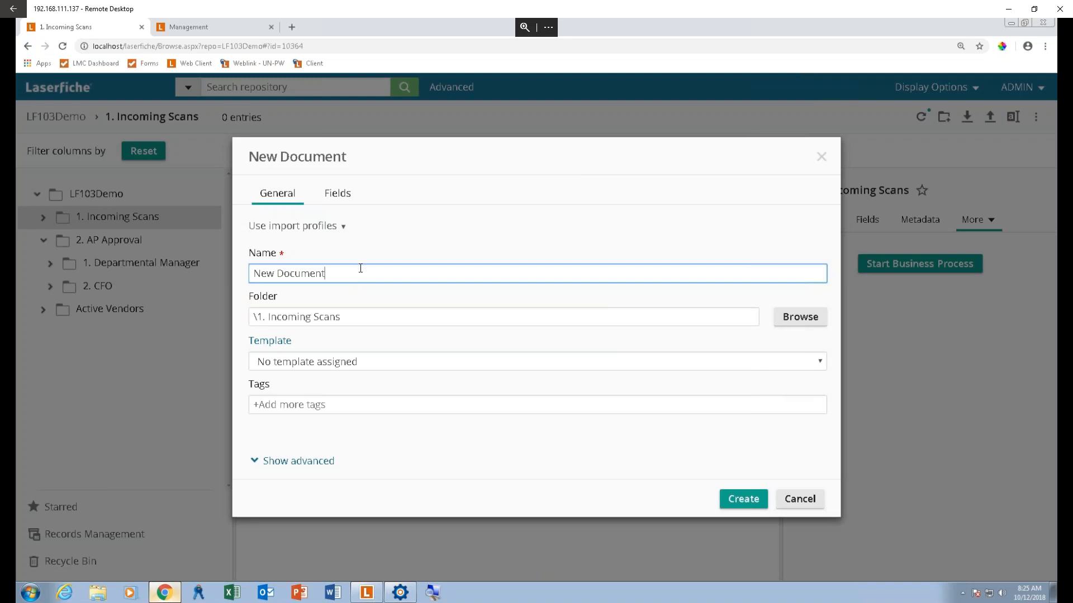
pyautogui.hotkey('ctrl', 'a')
pyautogui.write('Test 1')
pyautogui.click(369, 364)
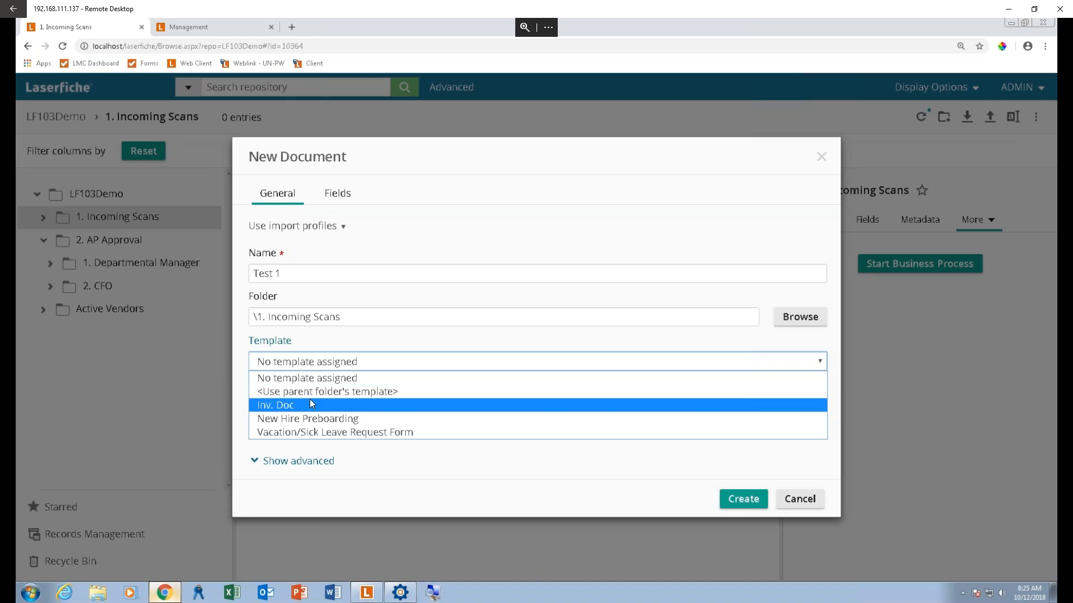
pyautogui.click(382, 377)
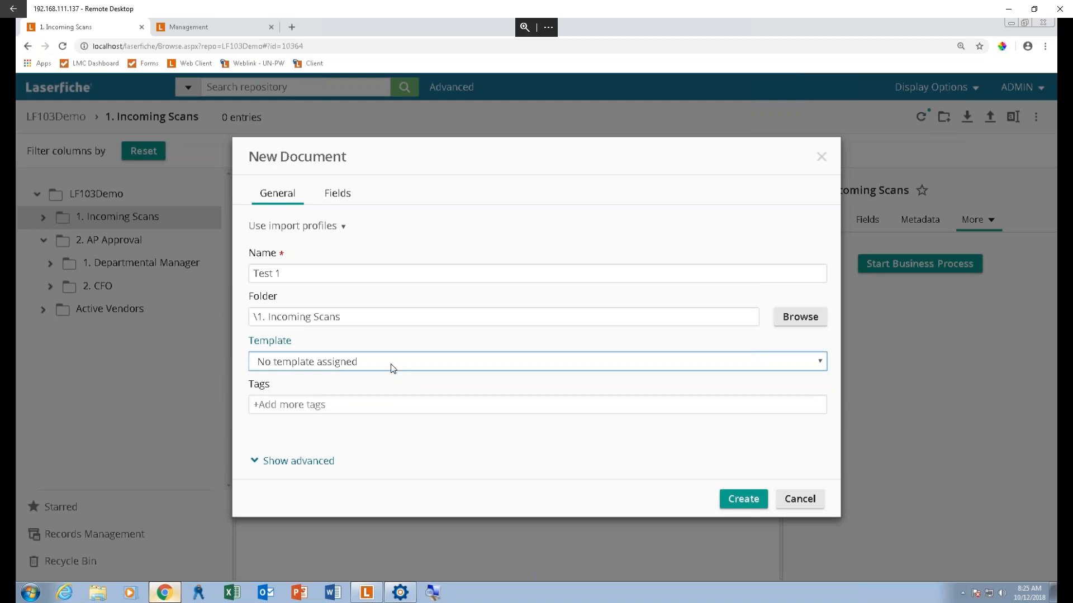
pyautogui.click(397, 363)
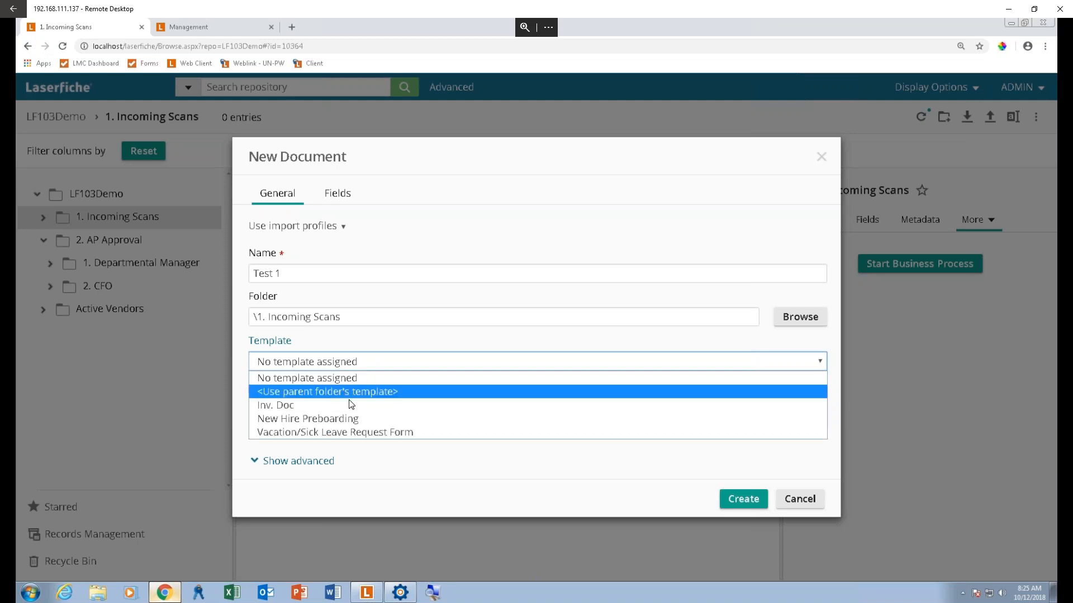
pyautogui.click(418, 368)
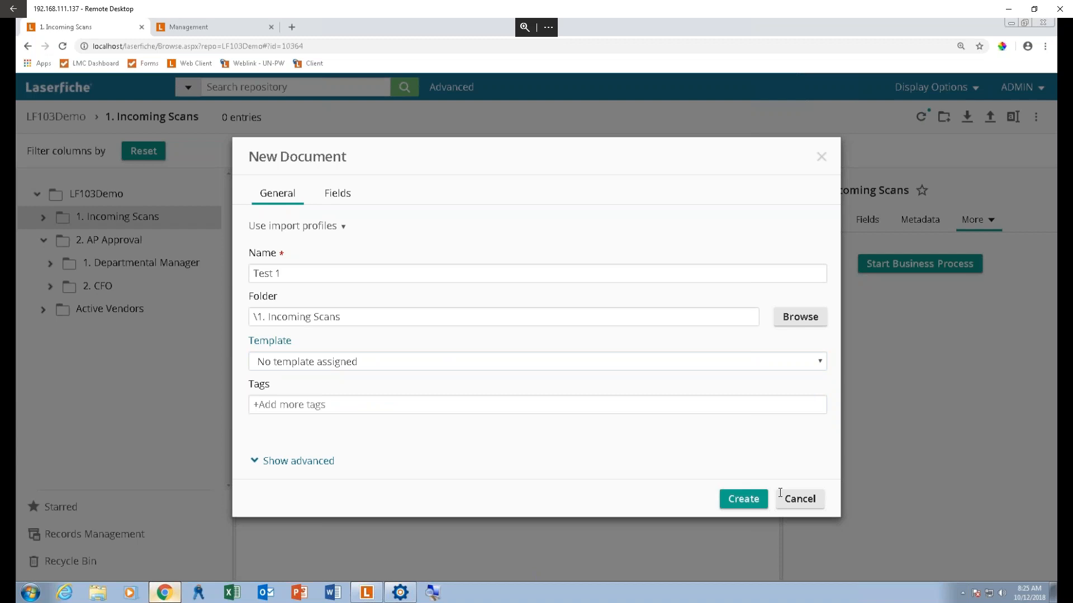
pyautogui.click(806, 510)
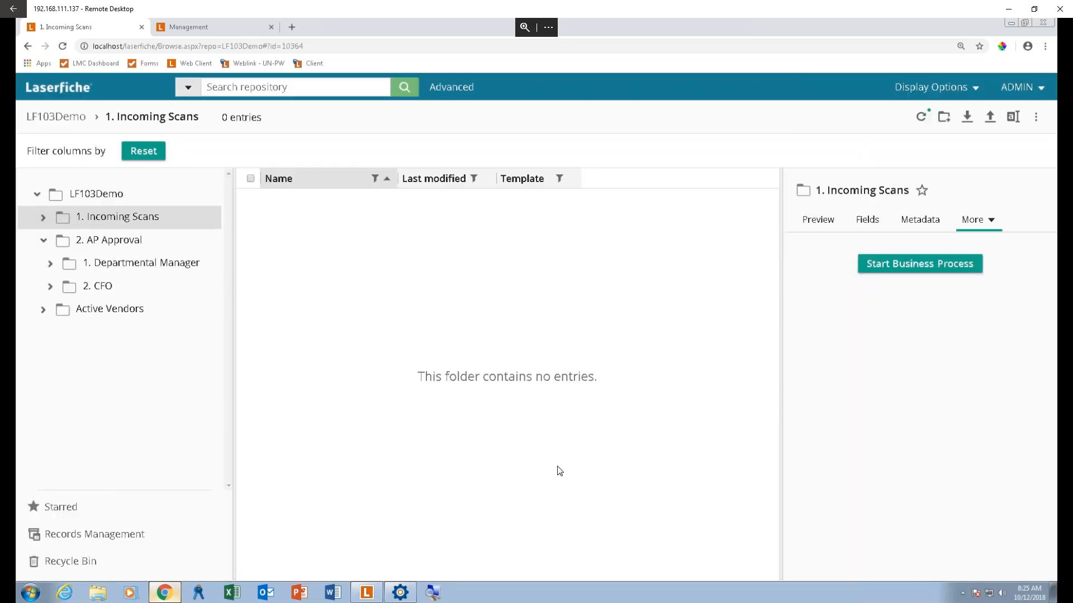
# Refresh the repository page and start a new document in 1. Incoming Scans using the AP - Invoices and Bills template
pyautogui.press('F5')
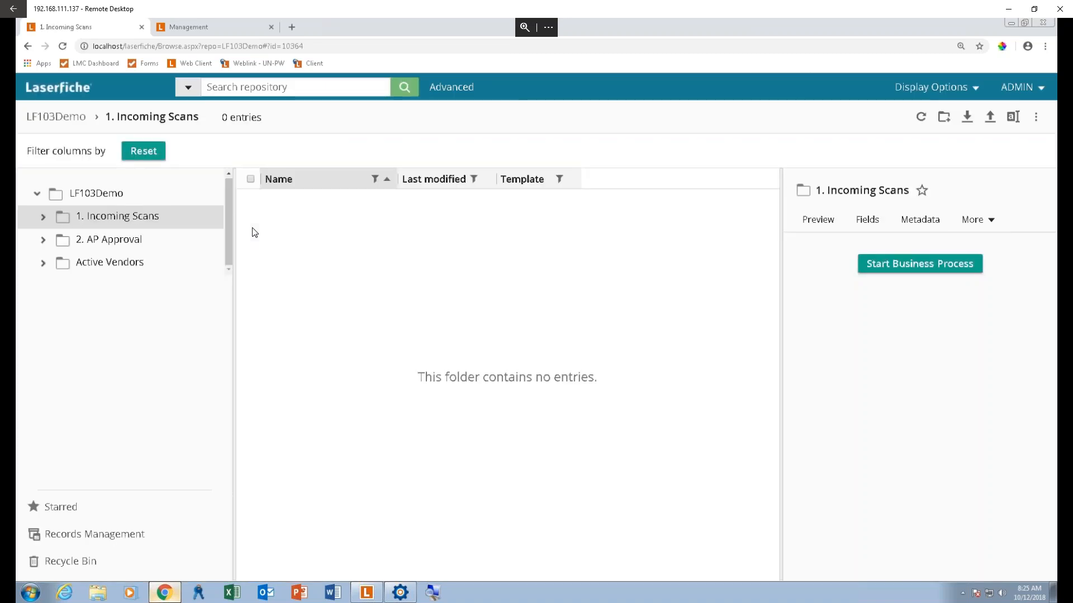
pyautogui.rightClick(333, 238)
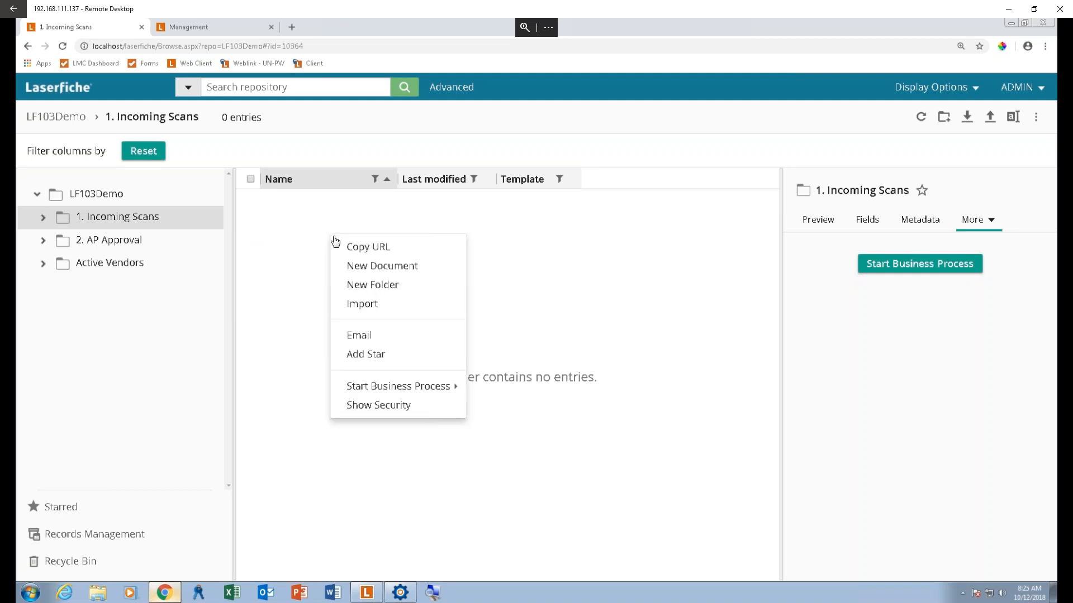
pyautogui.click(376, 268)
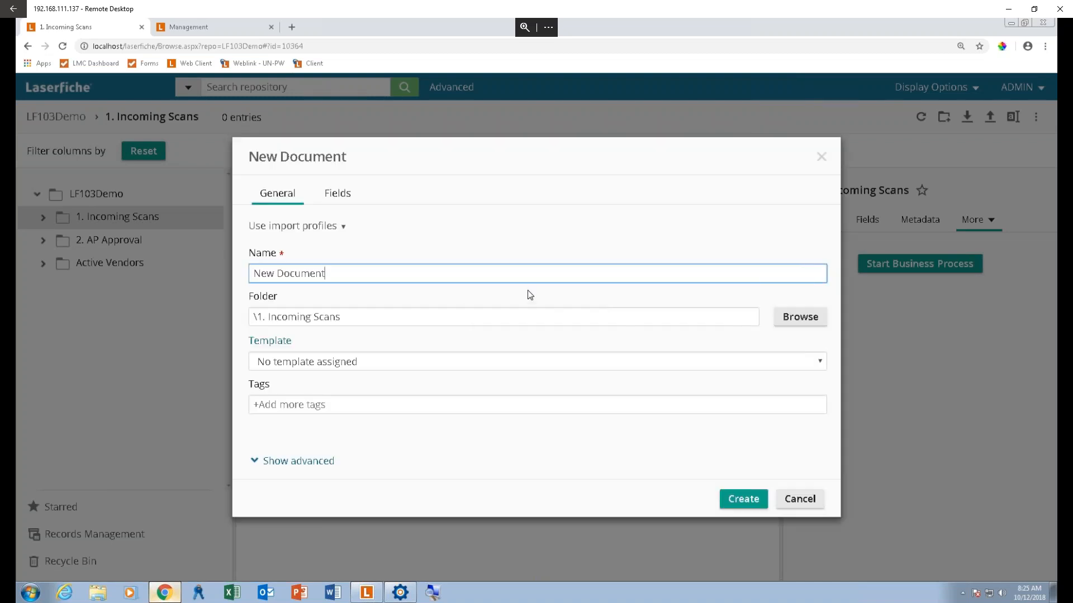
pyautogui.click(447, 367)
pyautogui.click(348, 407)
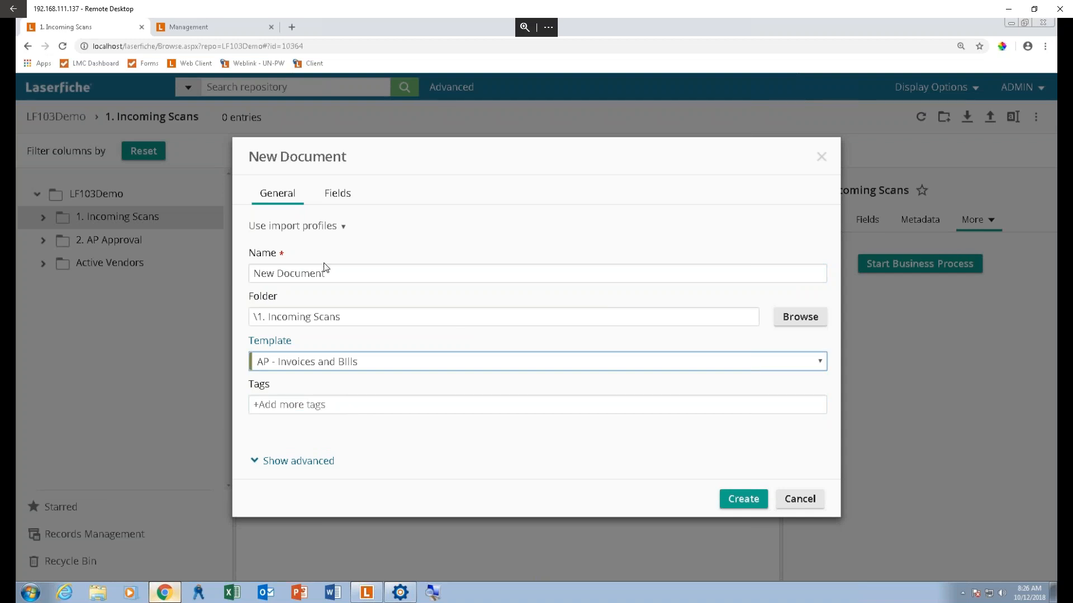
# Fill in the new document's Vendor Name as Staples and set its AP Document Type to Invoice
pyautogui.click(338, 195)
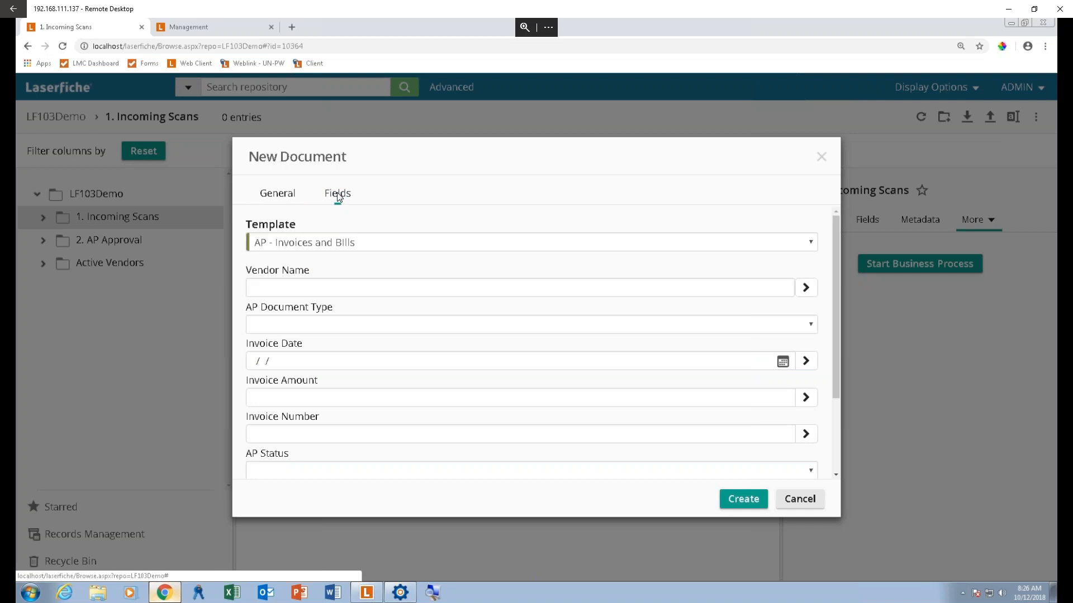
pyautogui.click(346, 294)
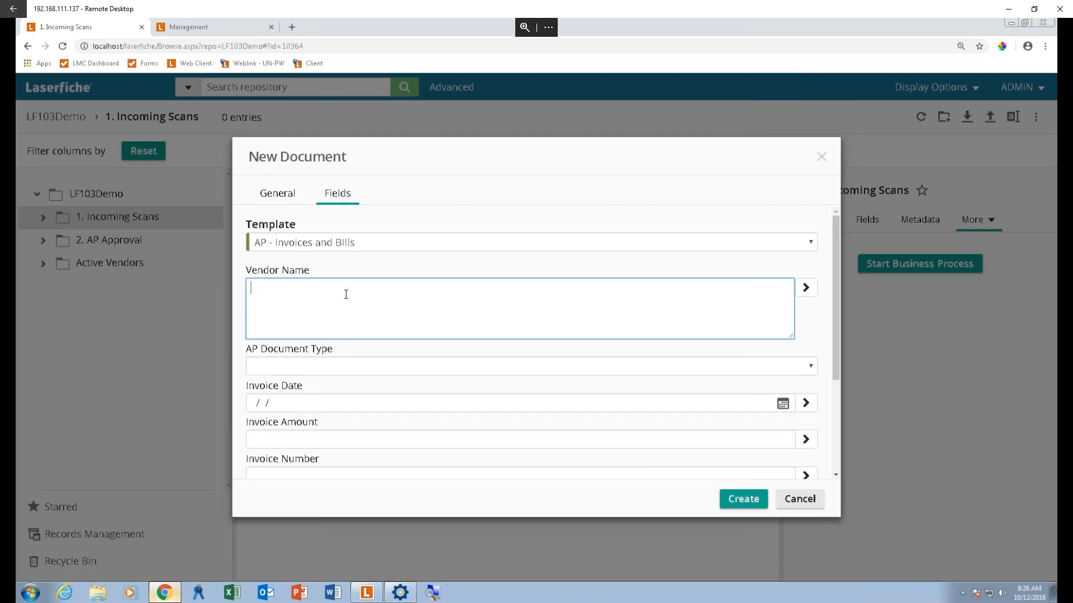
pyautogui.write('St')
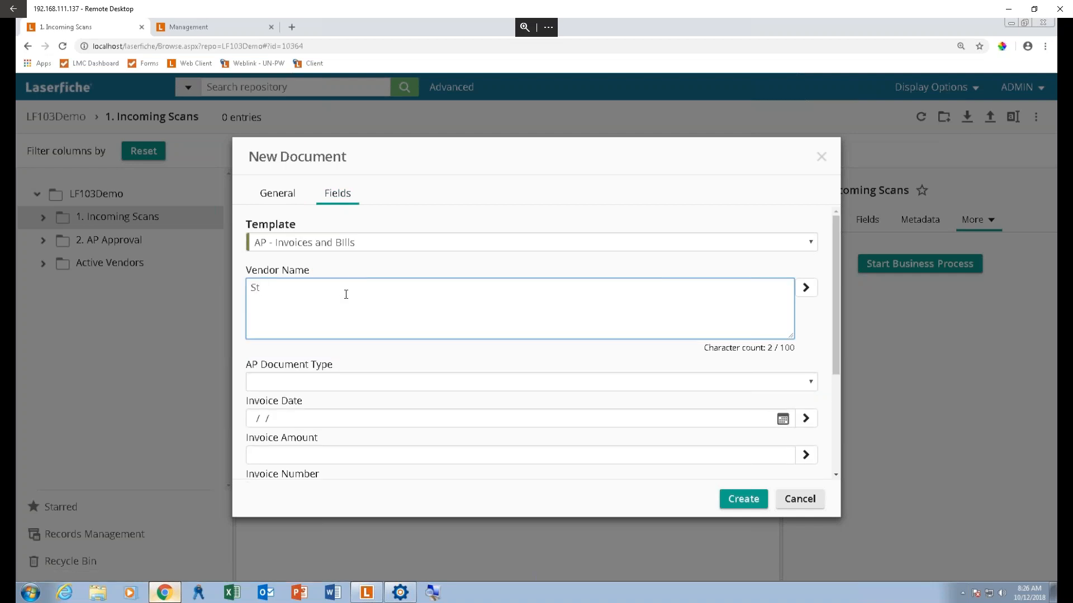
pyautogui.write('aples')
pyautogui.click(367, 384)
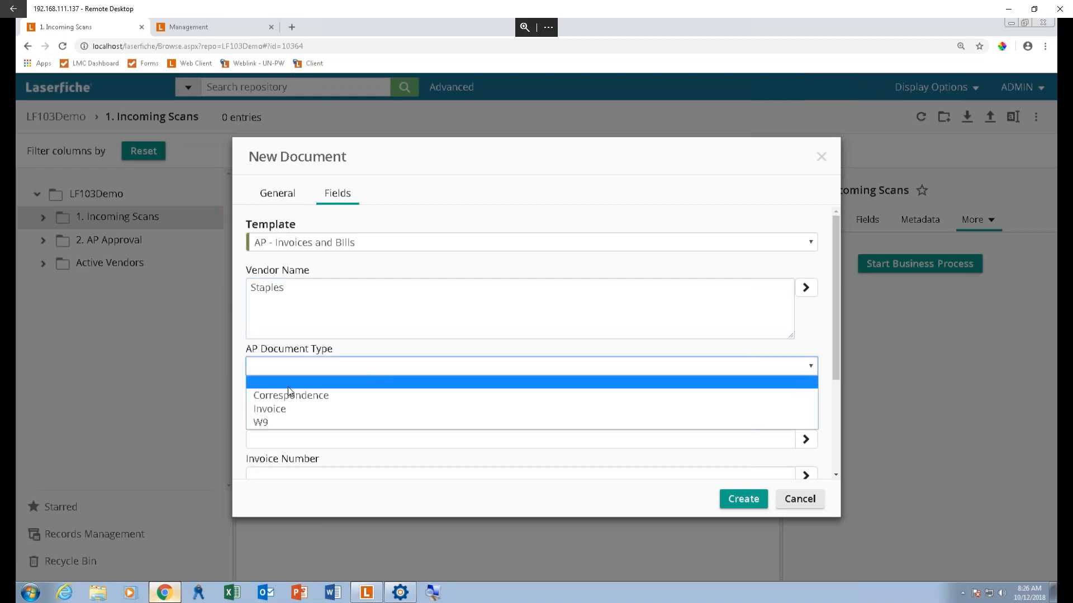
pyautogui.click(261, 409)
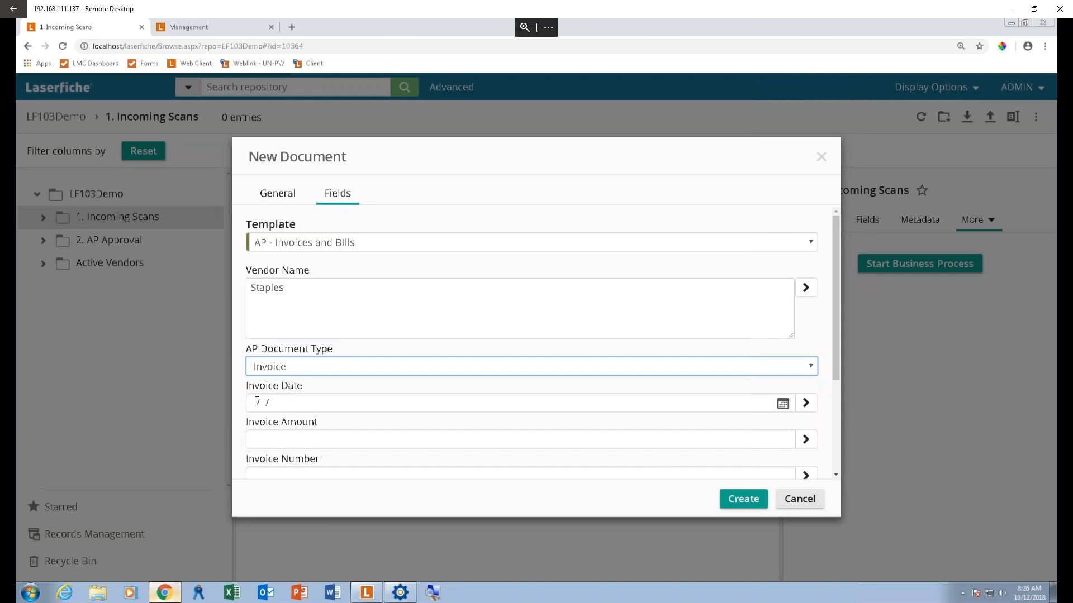
# Set the new document's Invoice Date to 10/11/2018 and its Invoice Amount to 521.00
pyautogui.click(248, 400)
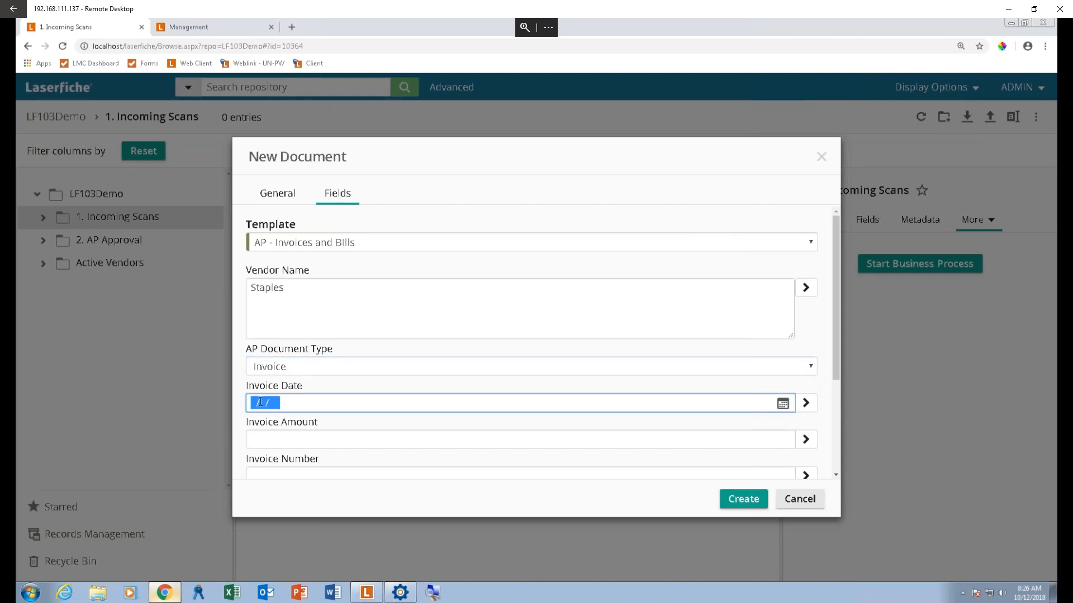
pyautogui.write('10/11/2018')
pyautogui.click(253, 442)
pyautogui.write('5')
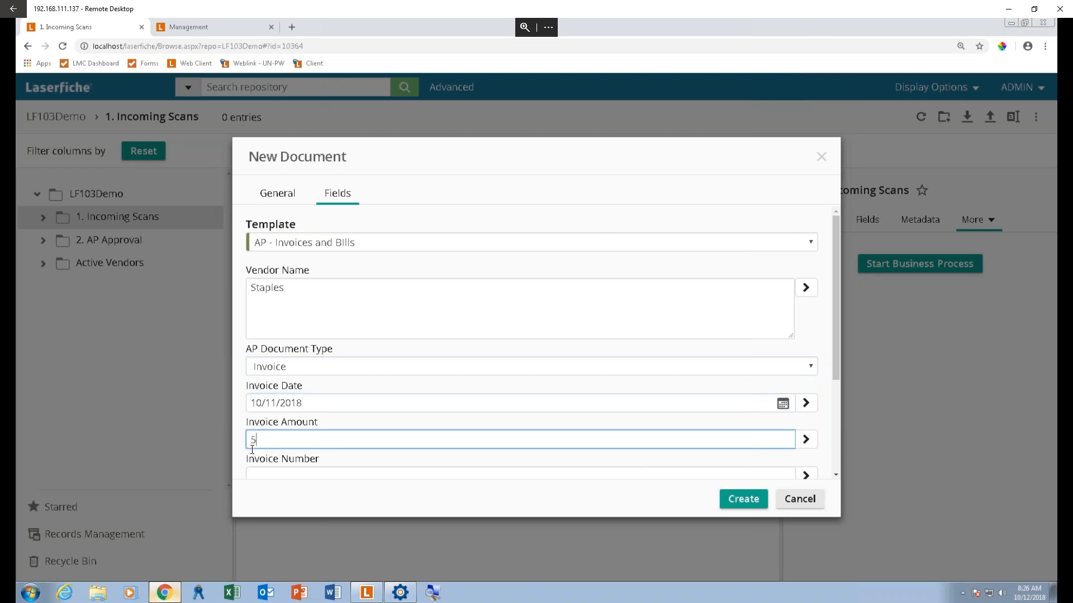
pyautogui.write('21.00')
pyautogui.press('Tab')
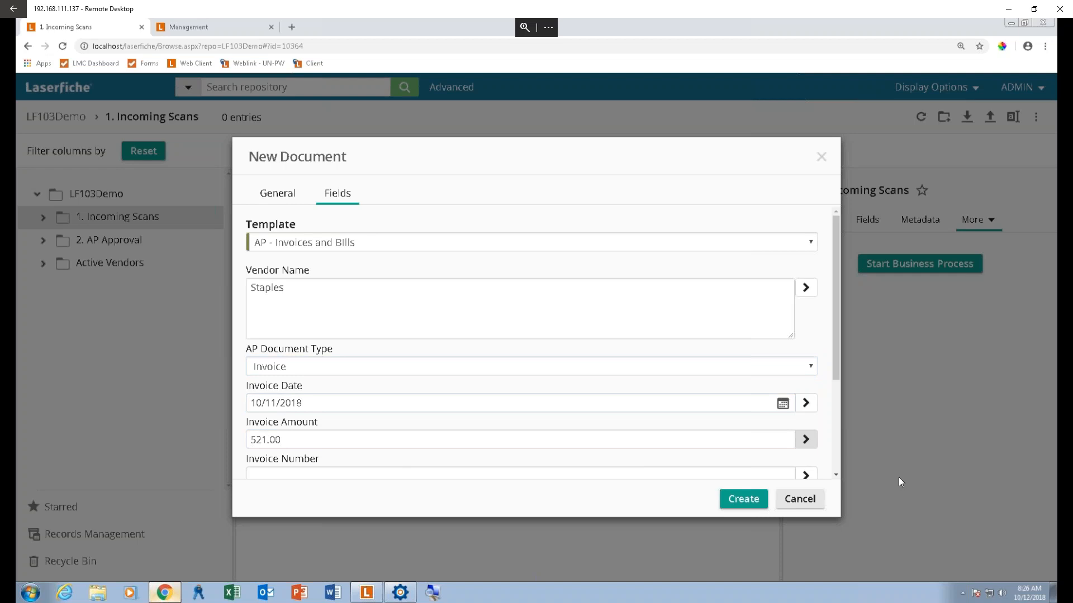
# Enter 6514321 as the new document's Invoice Number
pyautogui.click(838, 475)
pyautogui.click(838, 475)
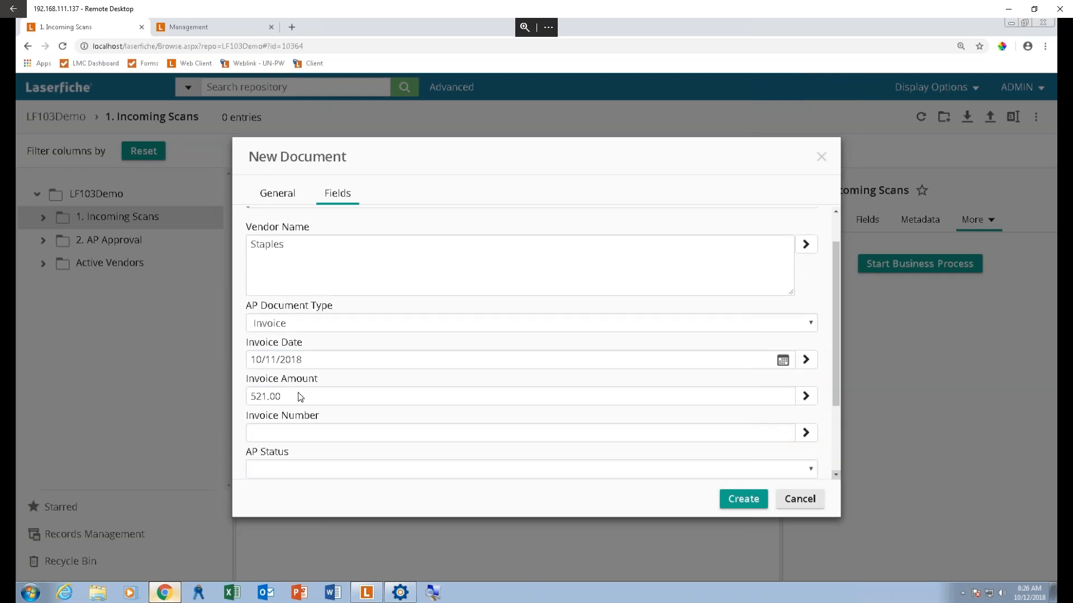
pyautogui.click(283, 440)
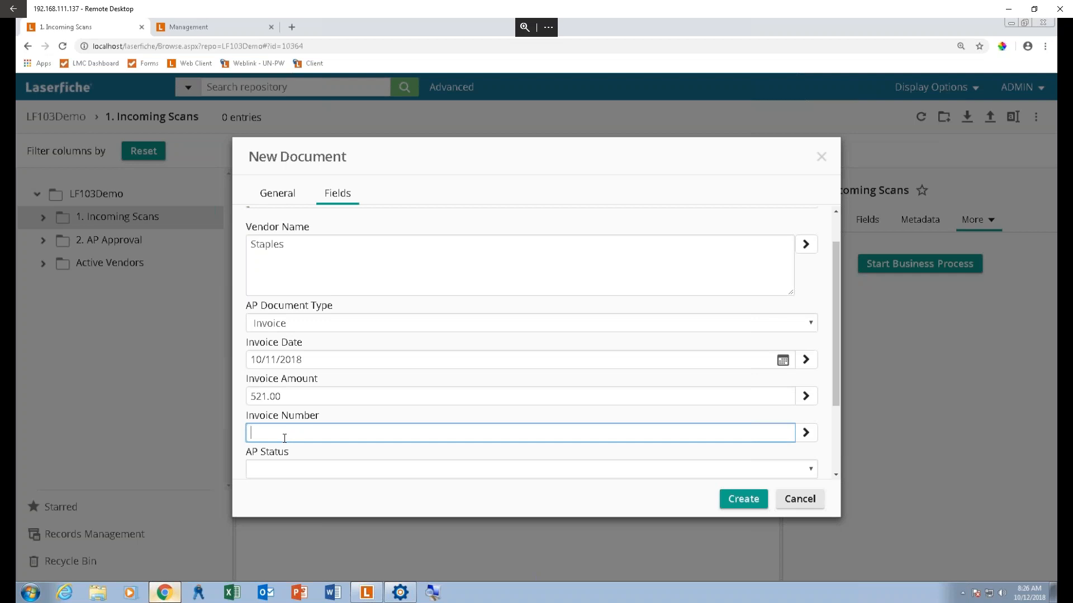
pyautogui.write('6514321')
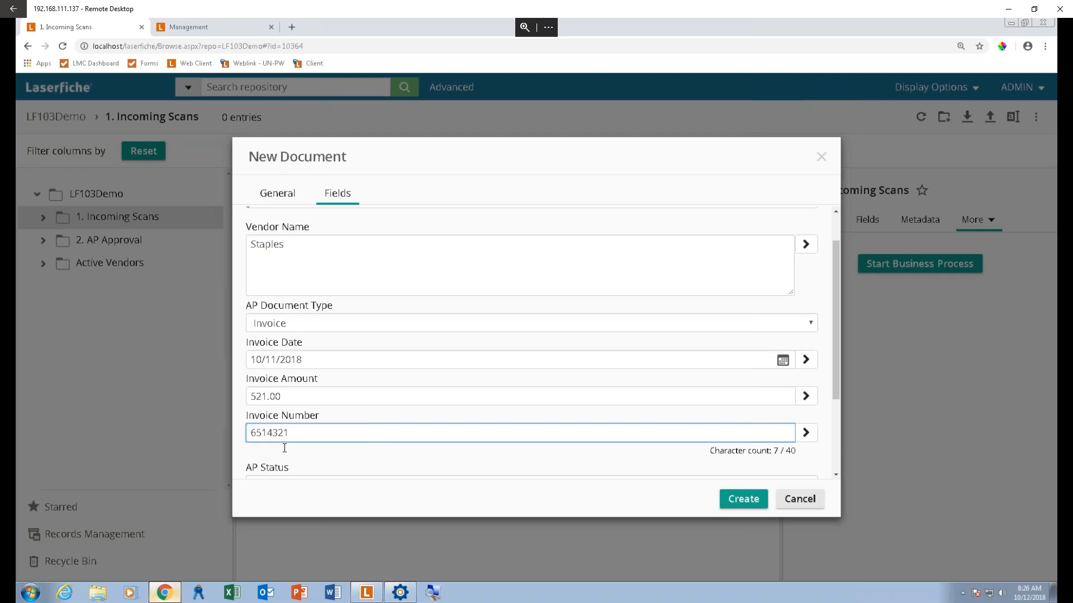
# Set the AP Status to Pending and create the document
pyautogui.click(835, 474)
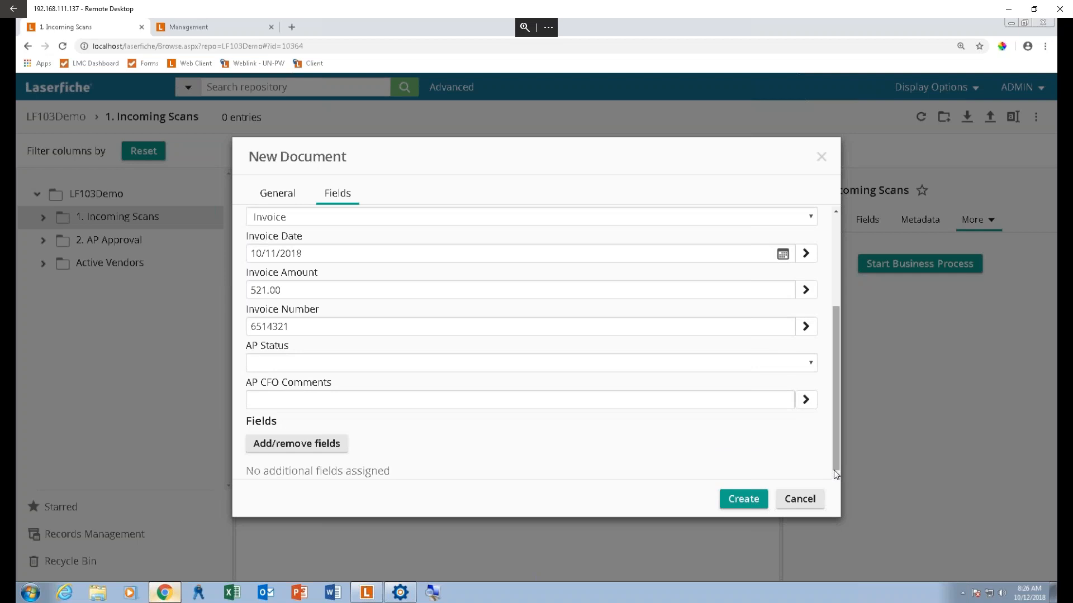
pyautogui.click(514, 363)
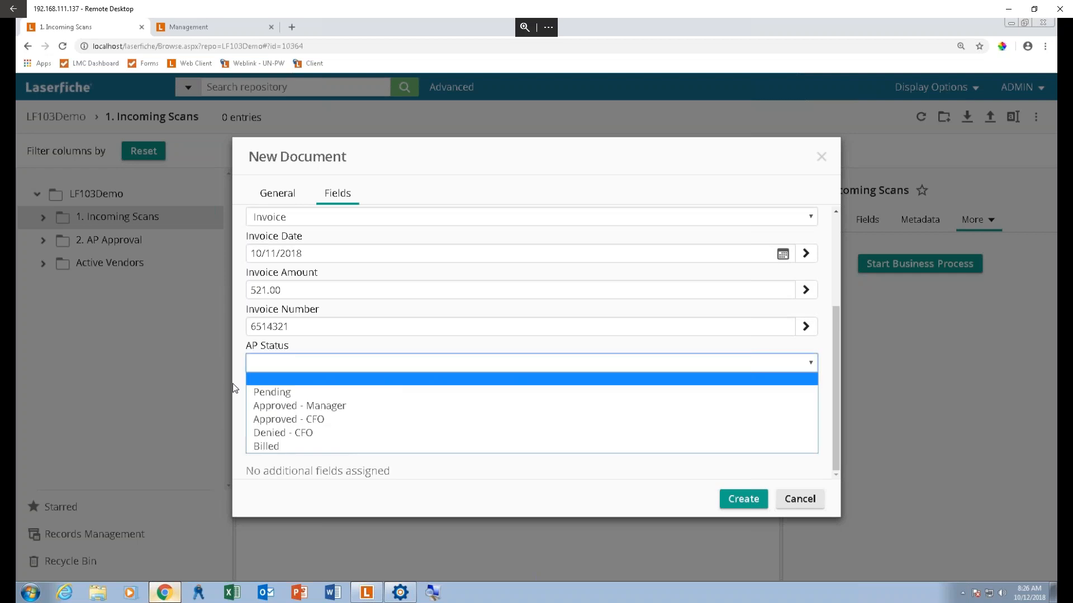
pyautogui.click(252, 391)
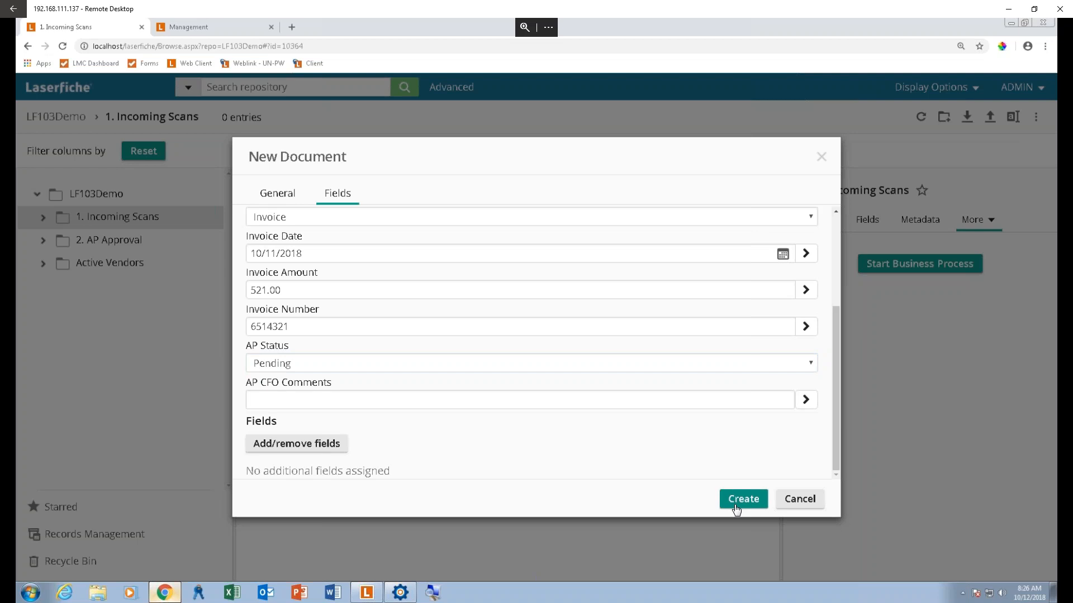
pyautogui.click(736, 505)
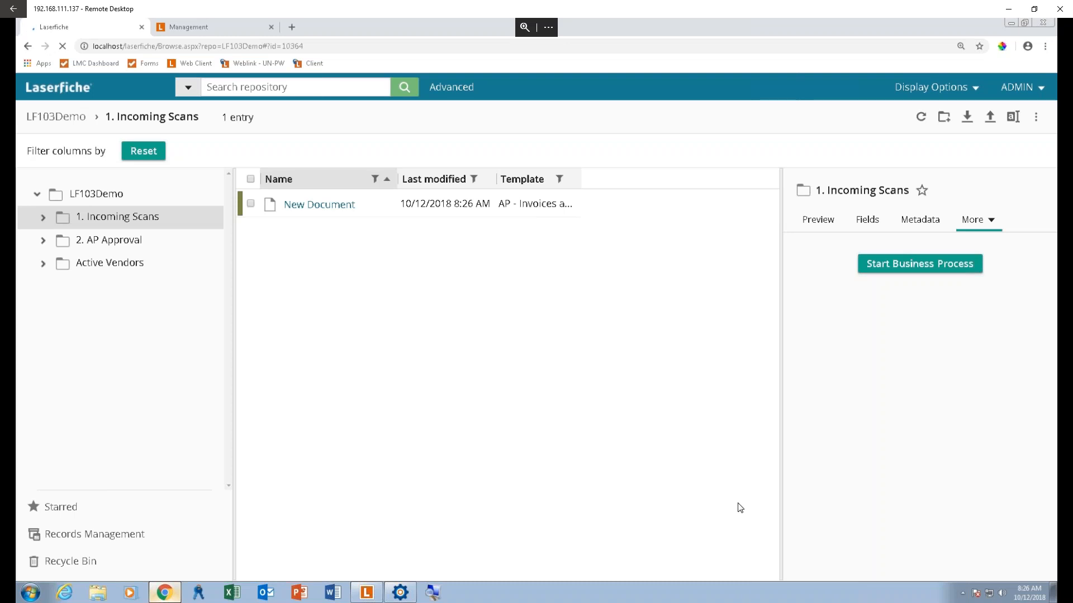
# Start the AP - Invoice Approval business process on New Document in the 1. Incoming Scans folder
pyautogui.click(337, 205)
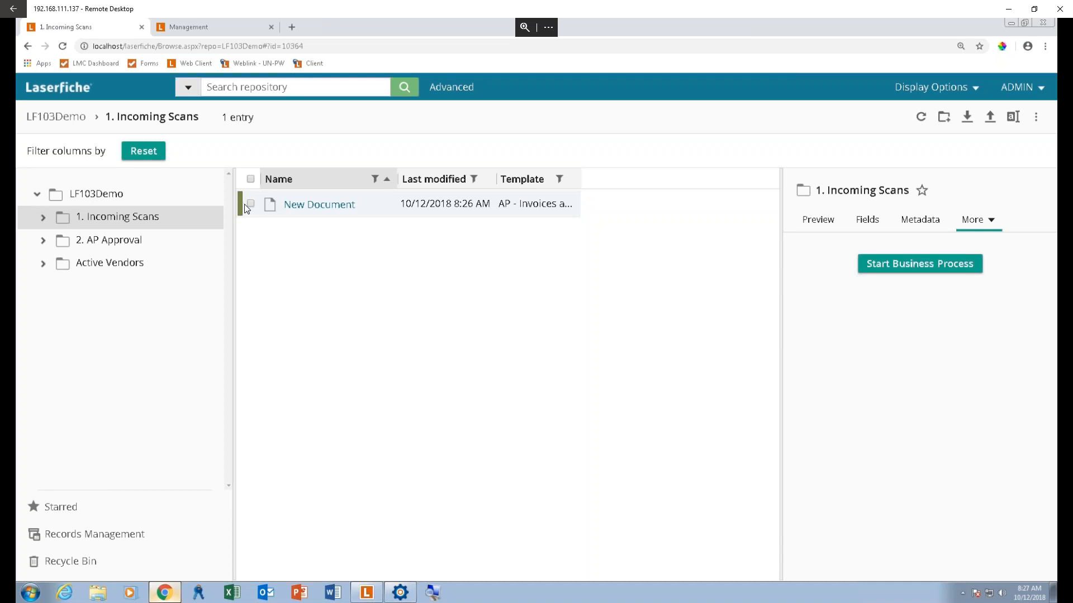
pyautogui.click(249, 205)
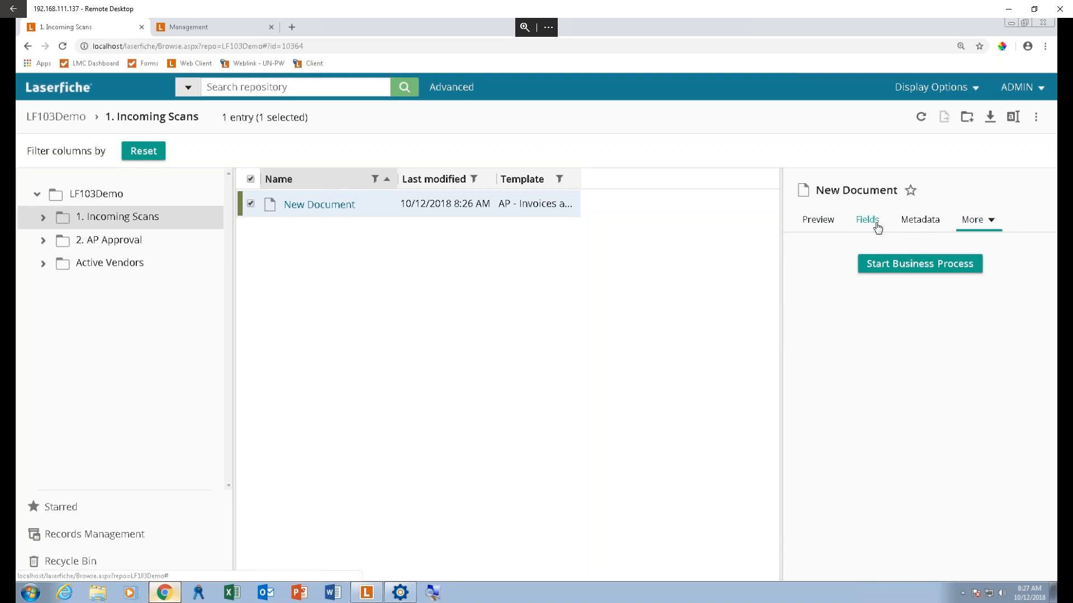
pyautogui.click(972, 223)
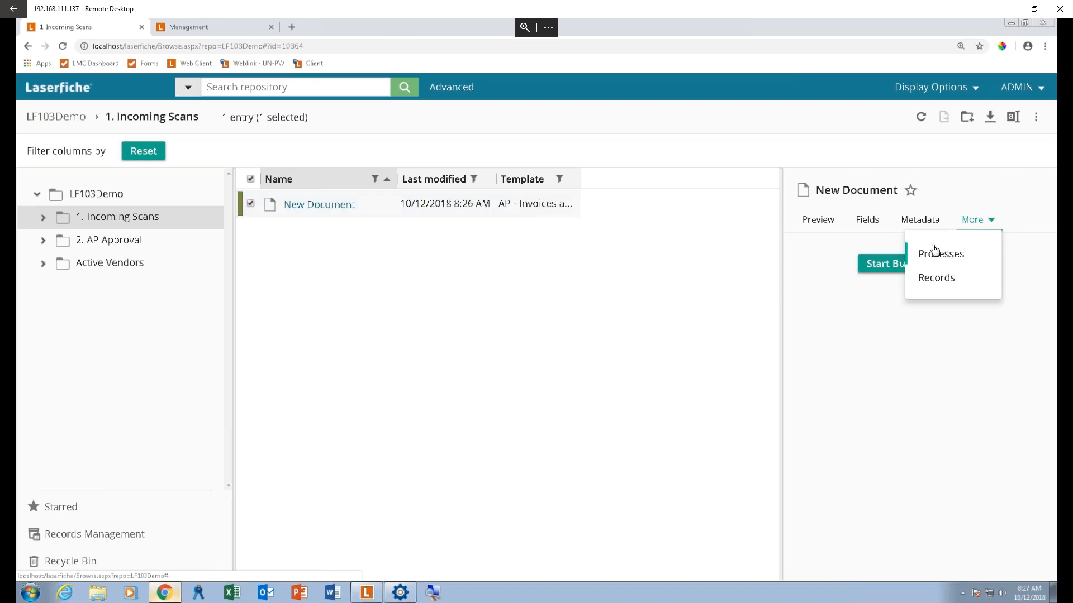
pyautogui.click(873, 285)
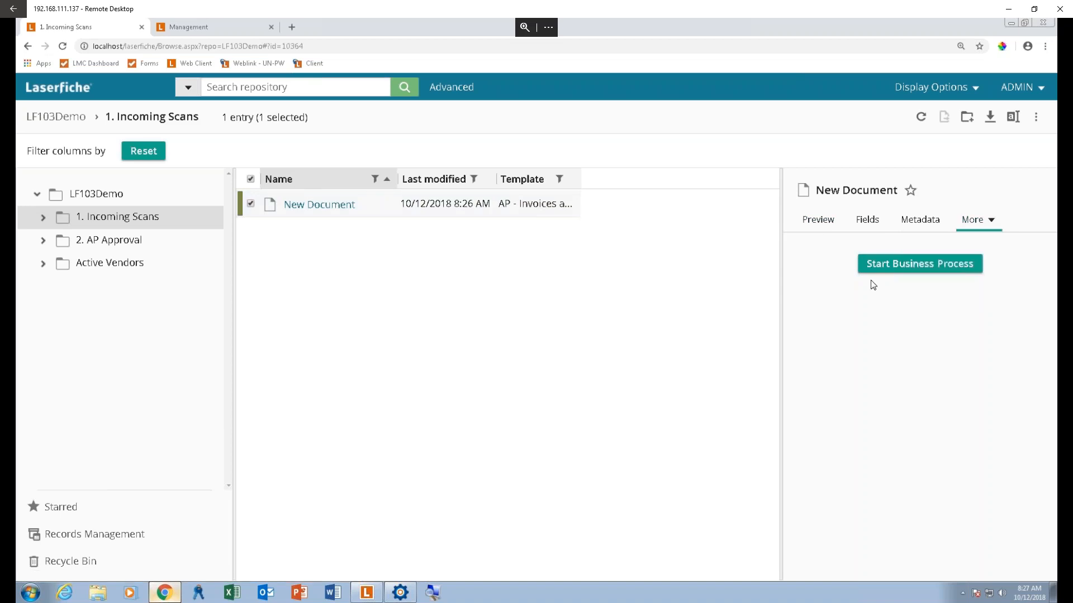
pyautogui.click(890, 266)
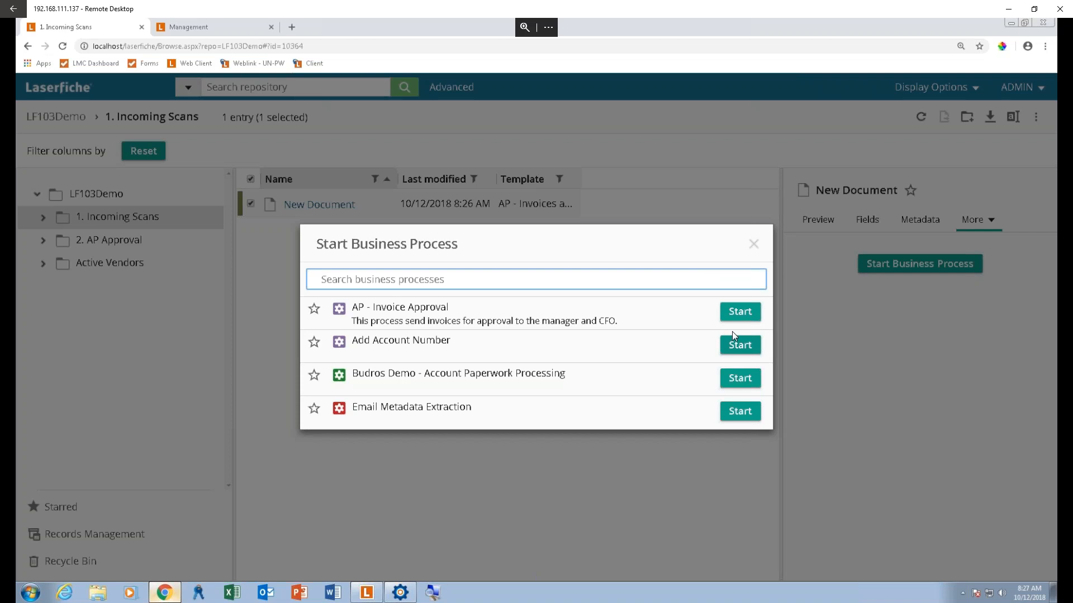
pyautogui.click(752, 322)
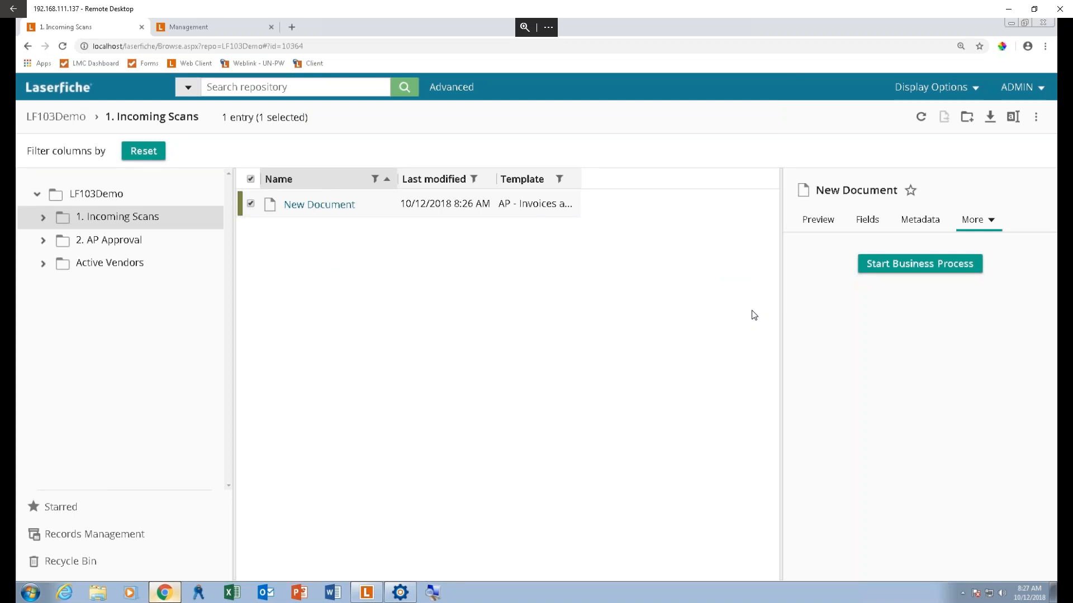
# Open the 1. Departmental Manager folder under 2. AP Approval and widen the Name column to fit the document name
pyautogui.click(169, 216)
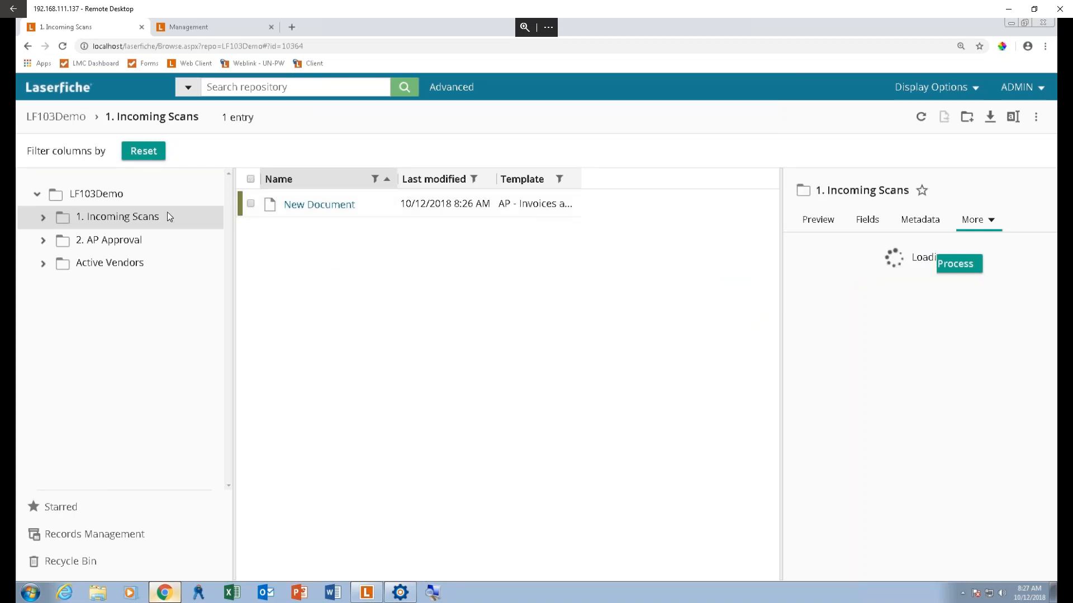
pyautogui.click(66, 242)
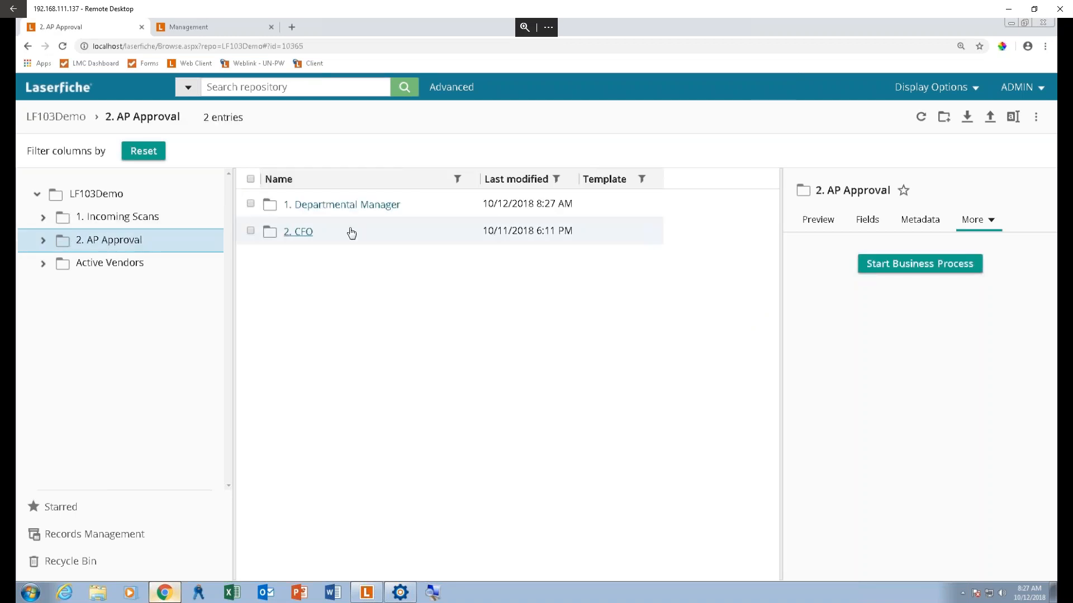
pyautogui.click(364, 208)
pyautogui.click(364, 207)
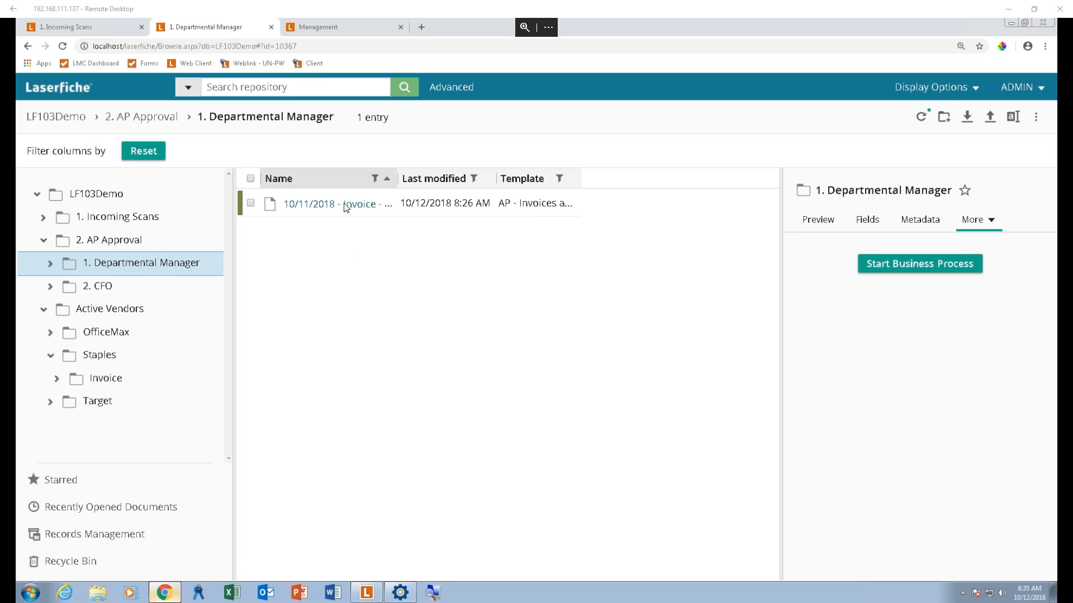
pyautogui.moveTo(398, 180); pyautogui.dragTo(437, 179)
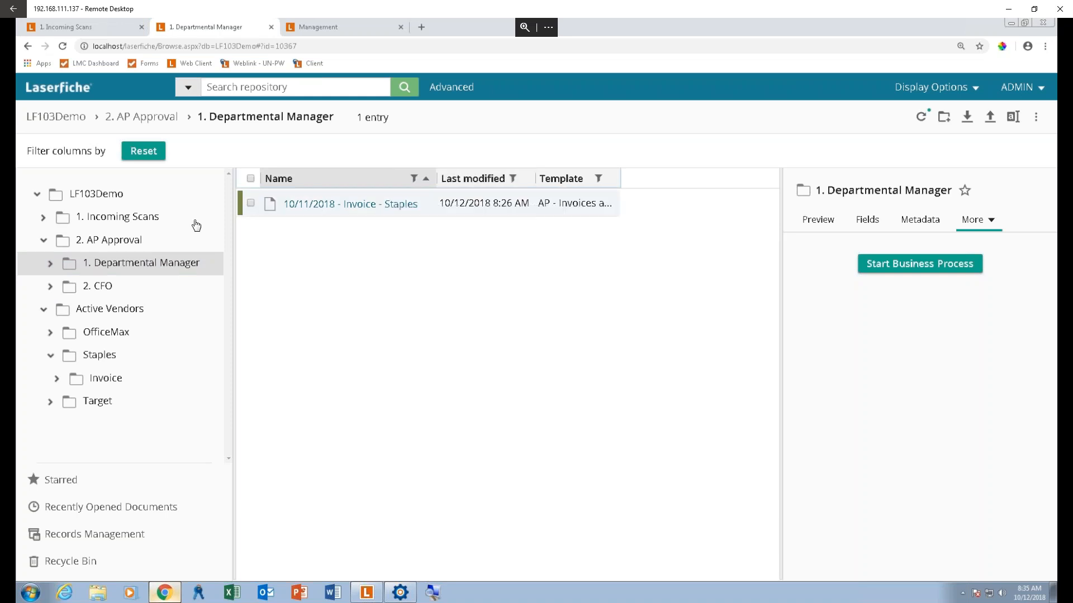
# Set the AP Status of the Staples invoice in the Departmental Manager folder to Approved - Manager
pyautogui.click(251, 204)
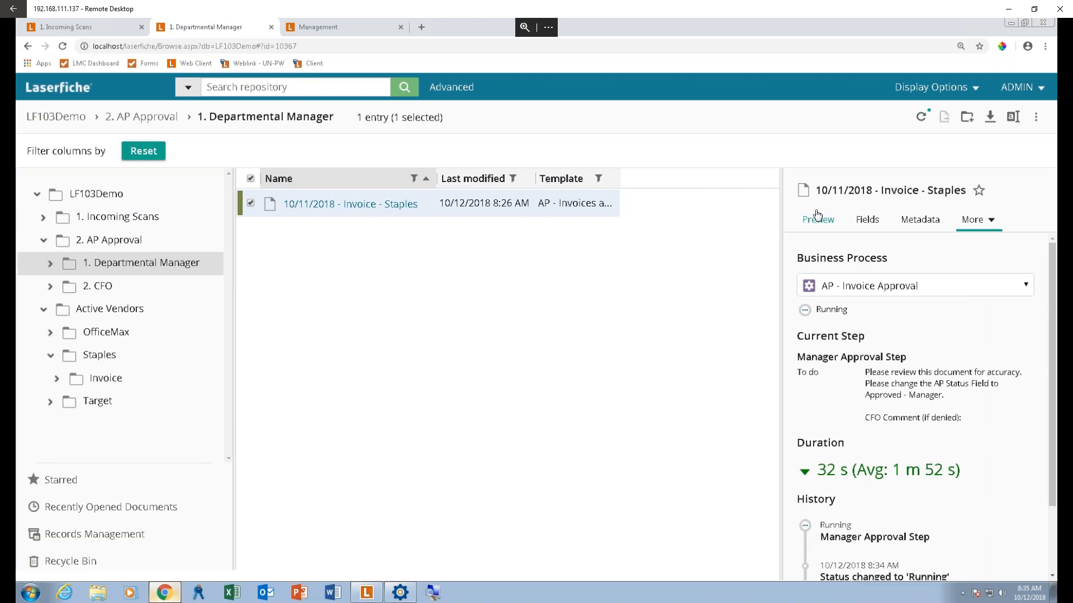
pyautogui.click(861, 220)
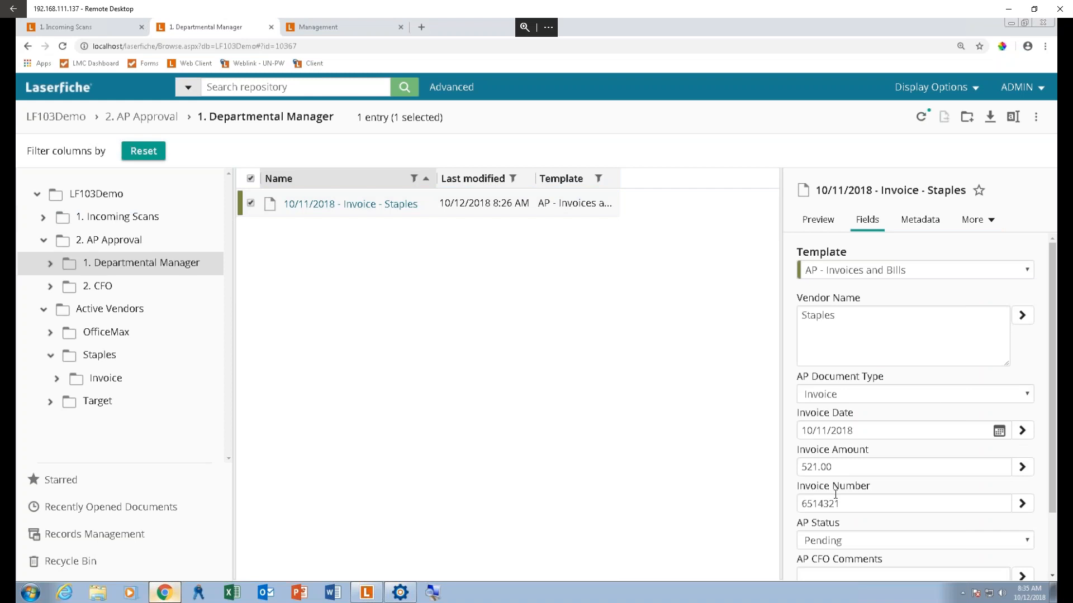
pyautogui.scroll(-2, 838, 491)
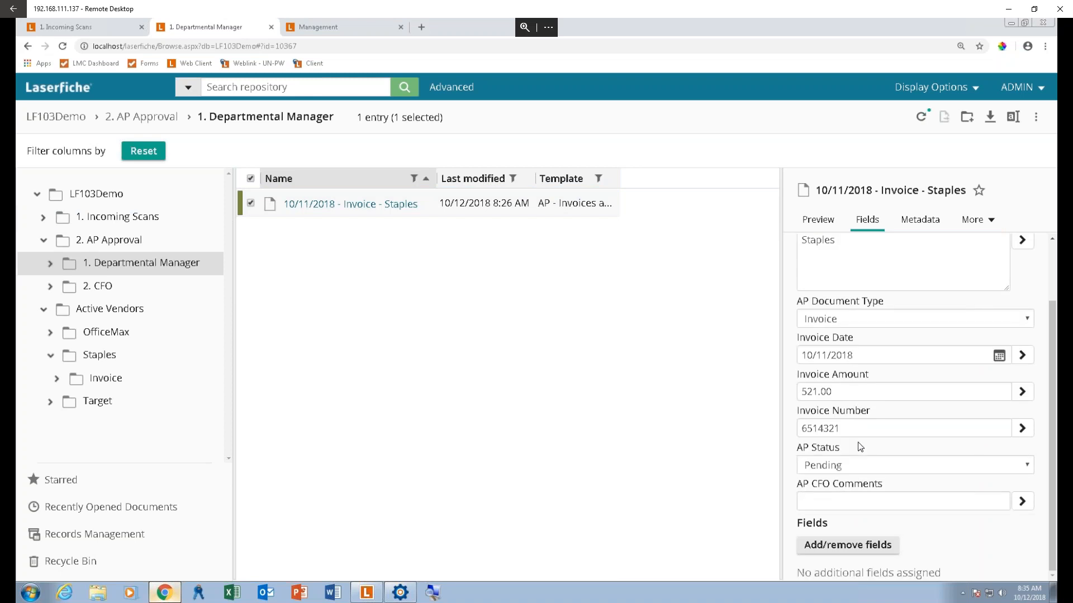
pyautogui.click(850, 463)
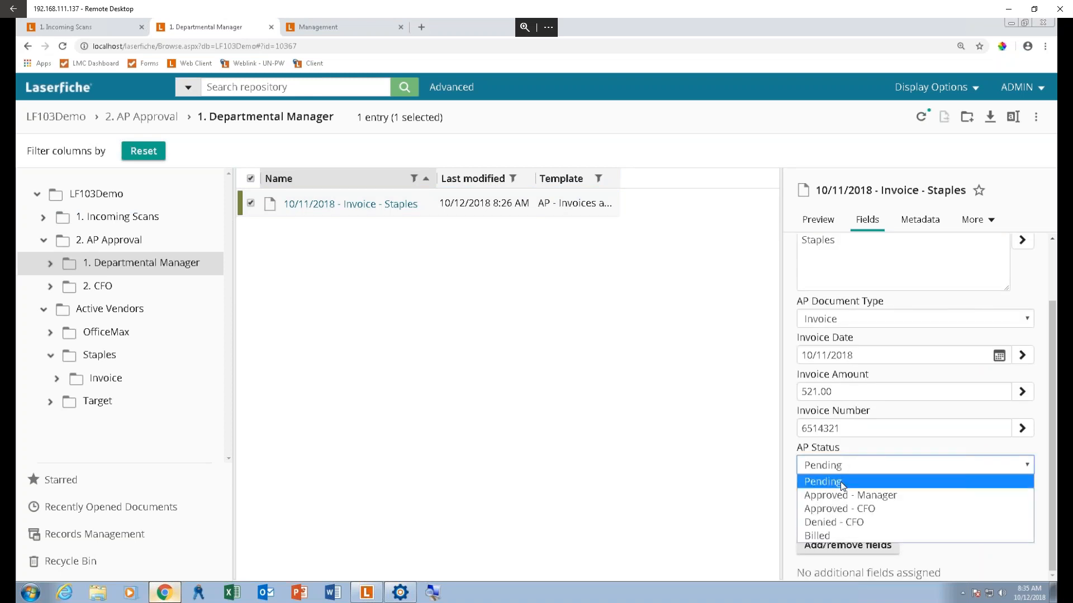
pyautogui.click(840, 496)
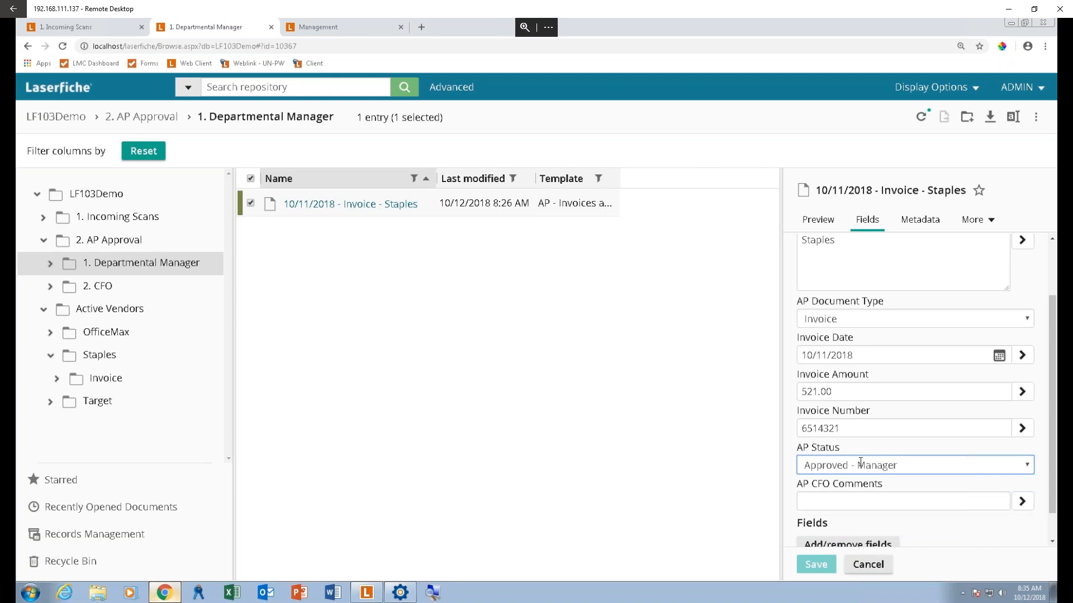
# Try to view the invoice's processes, keep the pending field changes instead of discarding them, and save them
pyautogui.click(977, 218)
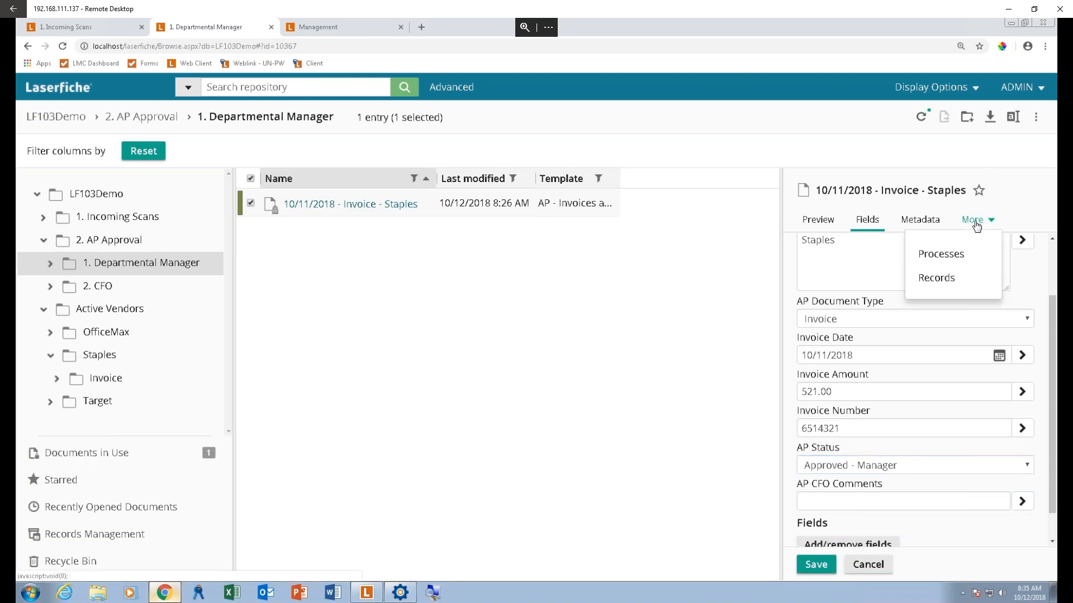
pyautogui.click(953, 256)
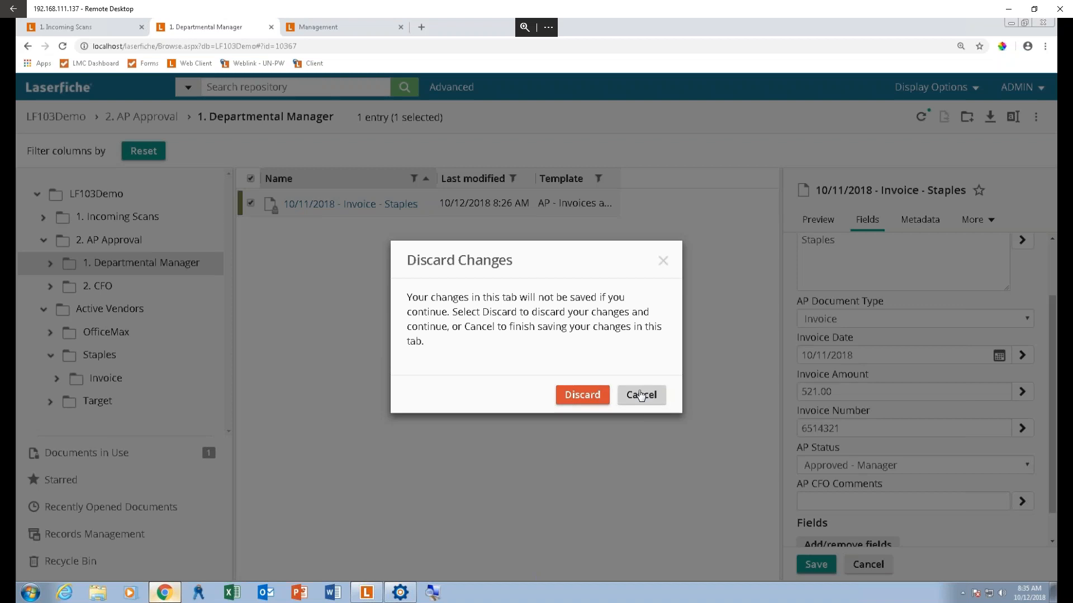
pyautogui.click(628, 397)
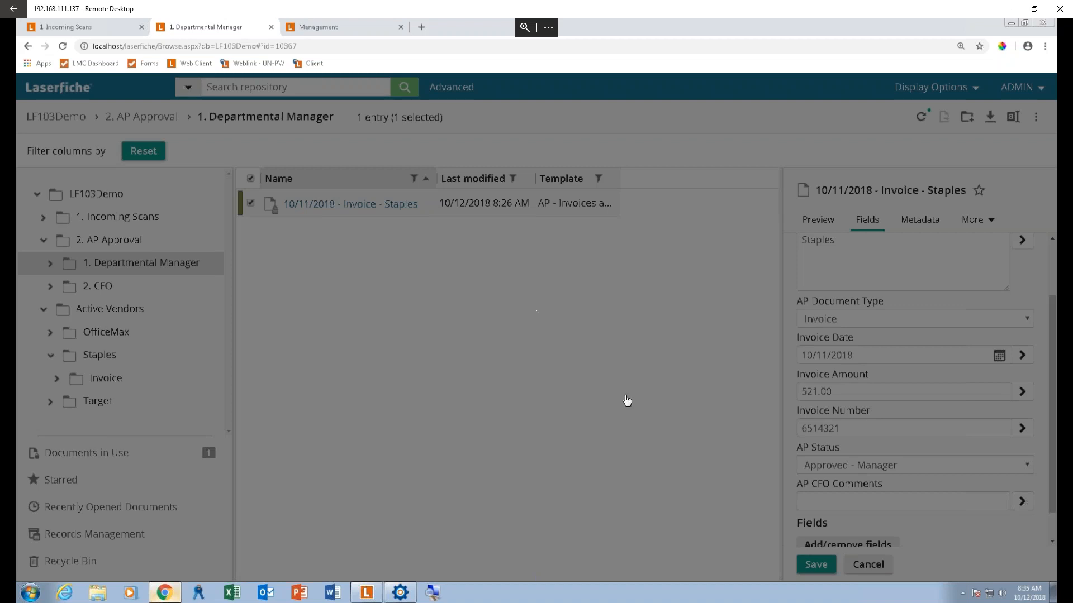
pyautogui.click(811, 564)
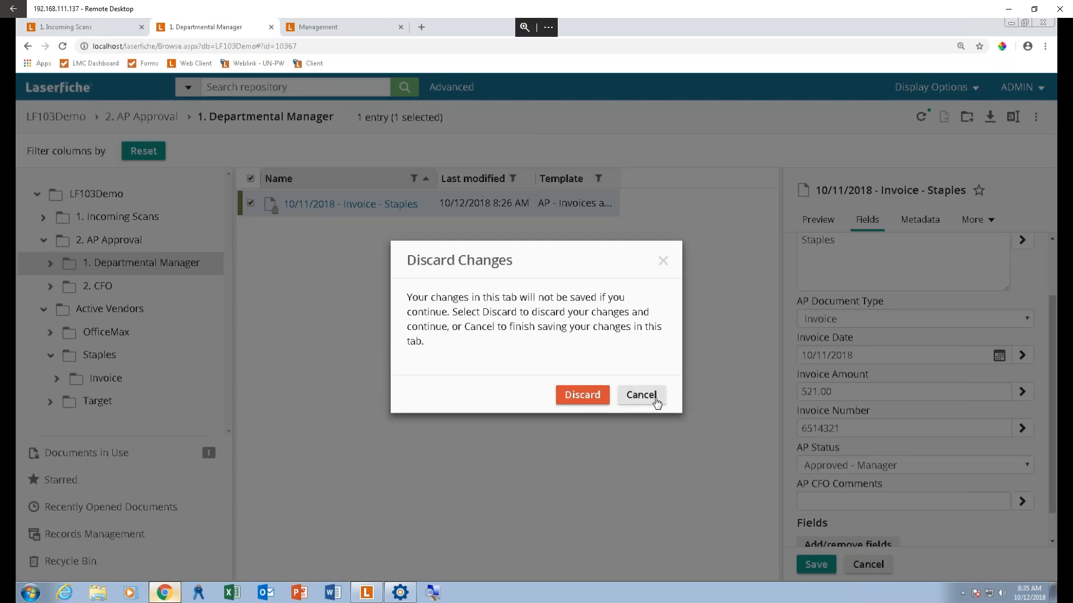
pyautogui.click(654, 397)
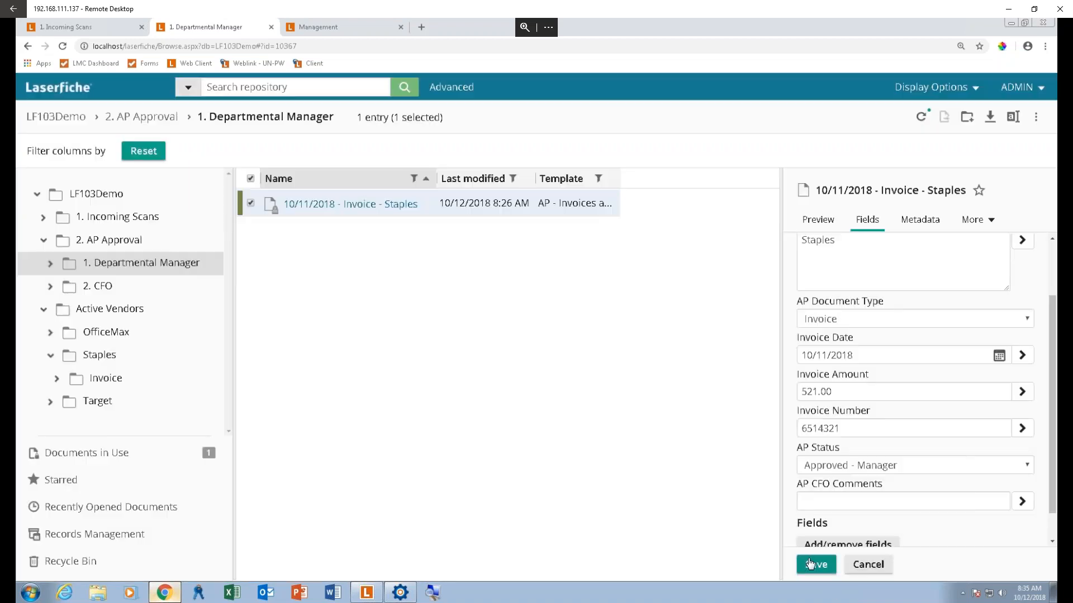
pyautogui.click(810, 564)
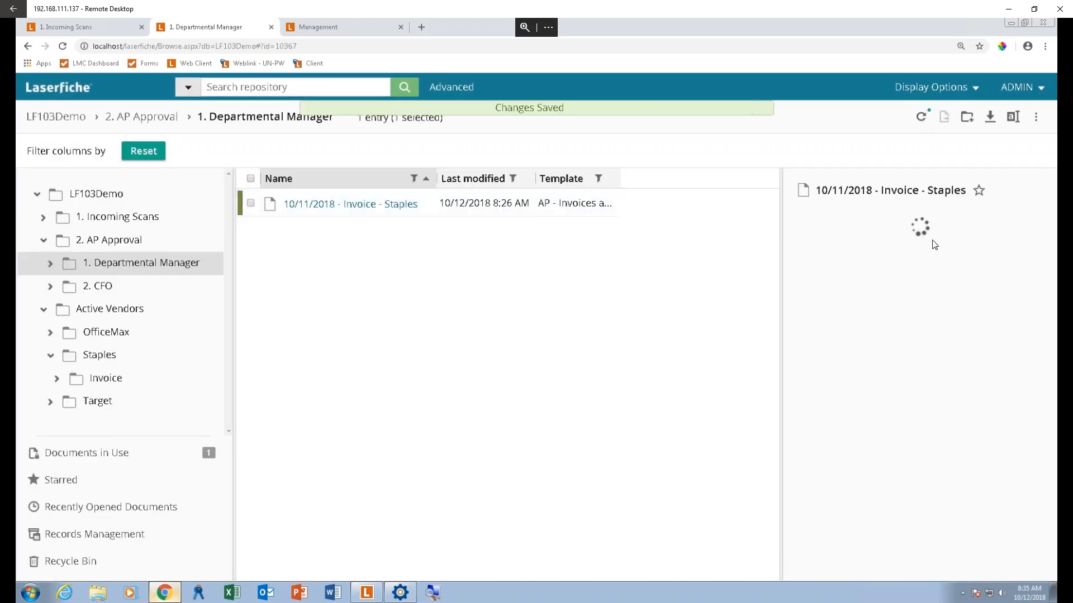
# Review the Staples invoice's business process details and its saved template fields down to the AP Status
pyautogui.click(969, 220)
pyautogui.click(925, 256)
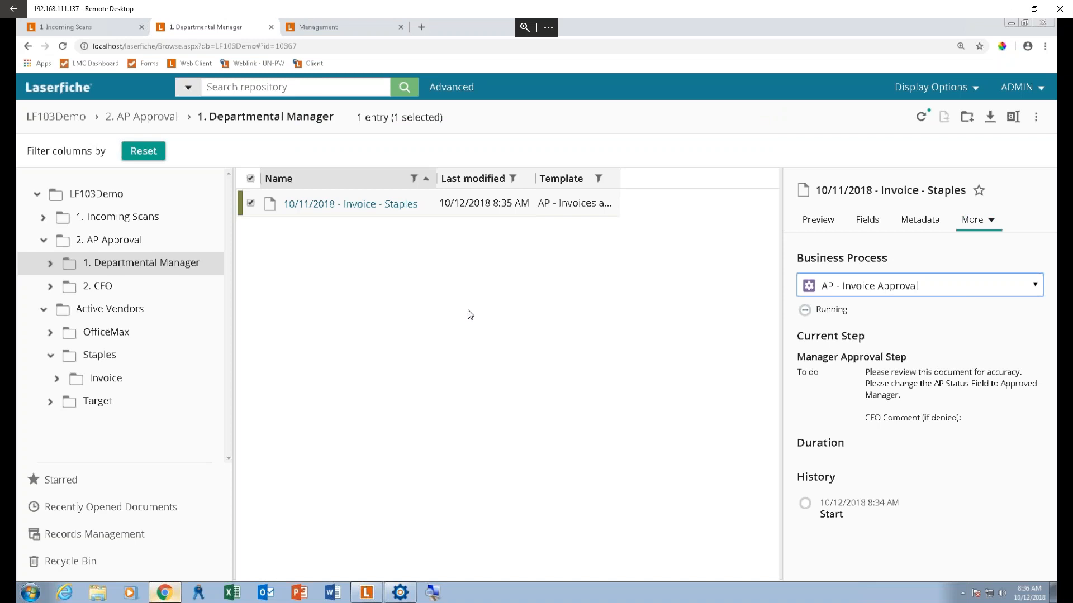
pyautogui.click(863, 218)
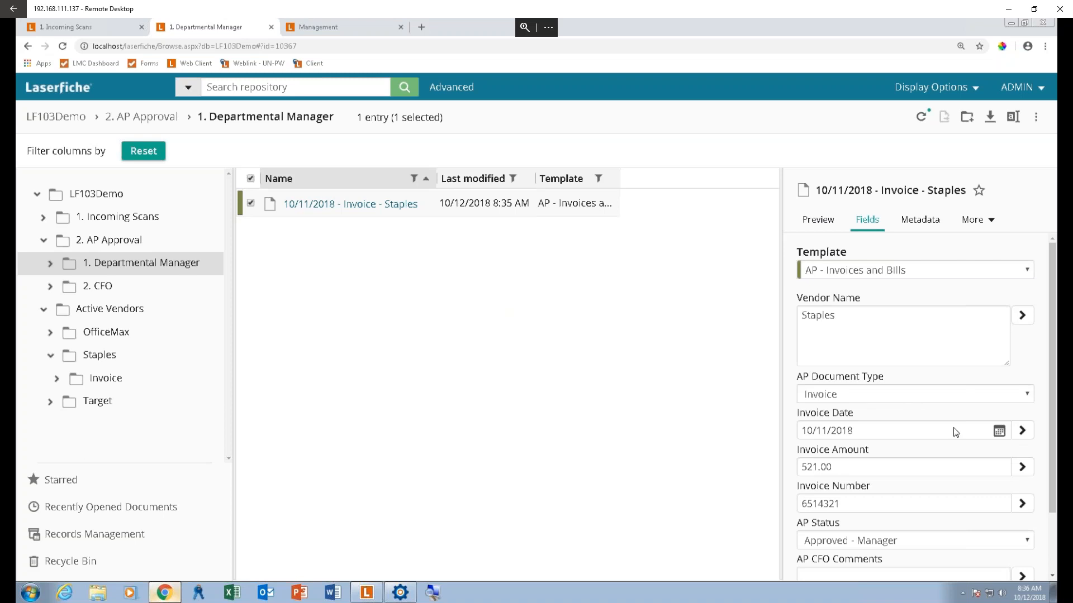
pyautogui.click(1053, 562)
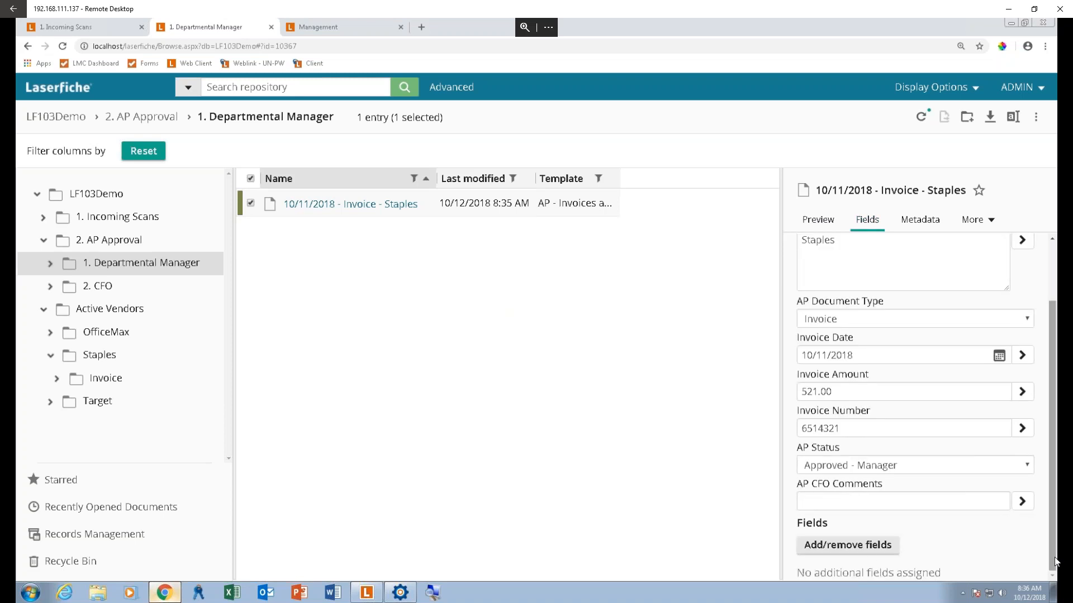
pyautogui.click(475, 383)
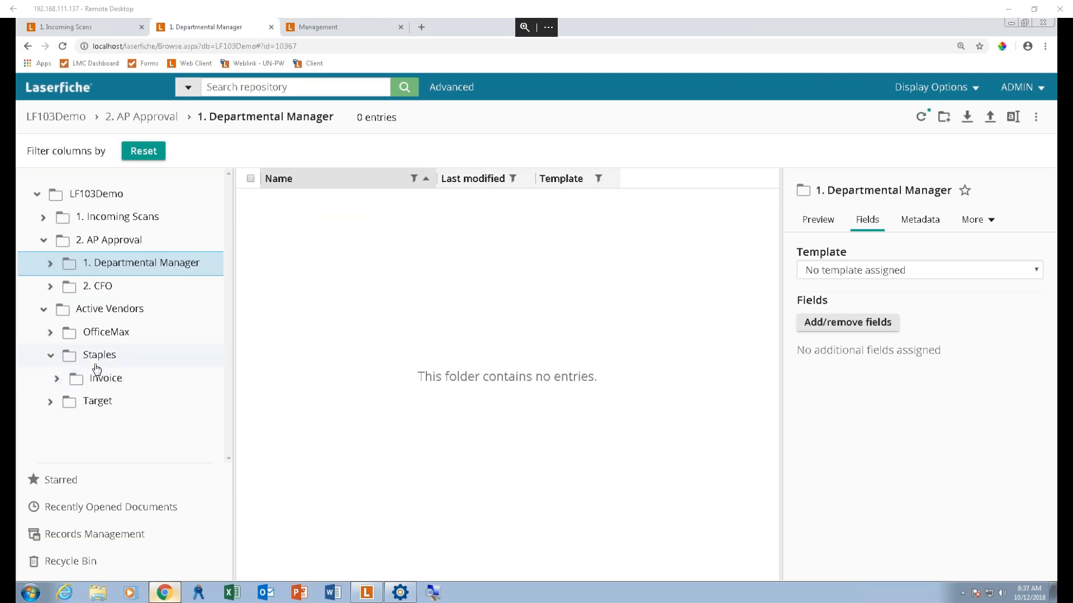
# Open 10/11/2018 - Invoice - Staples (3) from the Staples vendor's Invoice folder and view its fields and processes
pyautogui.click(96, 366)
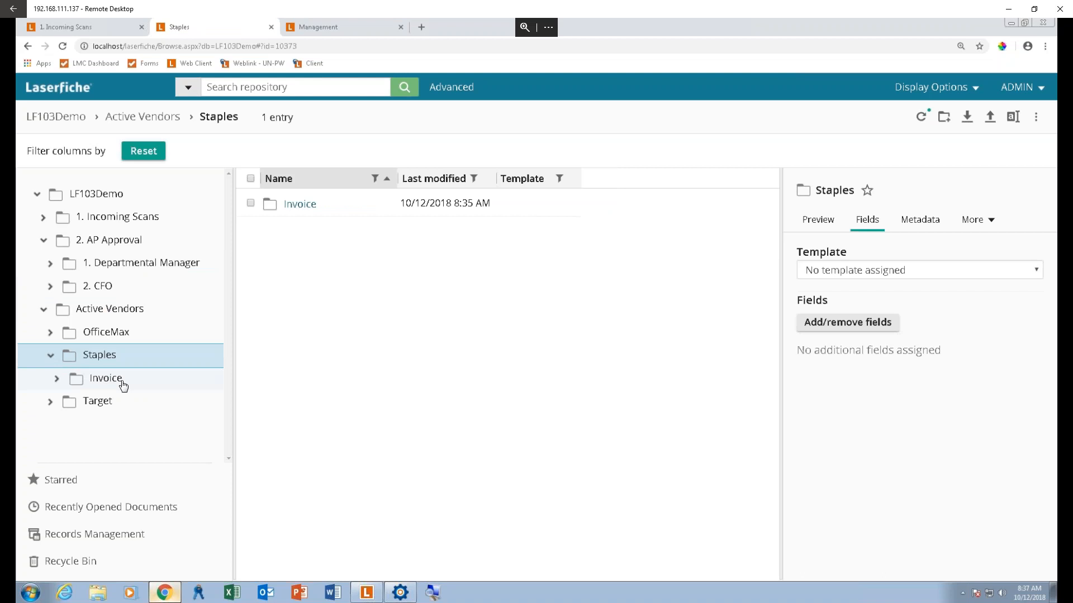
pyautogui.click(123, 384)
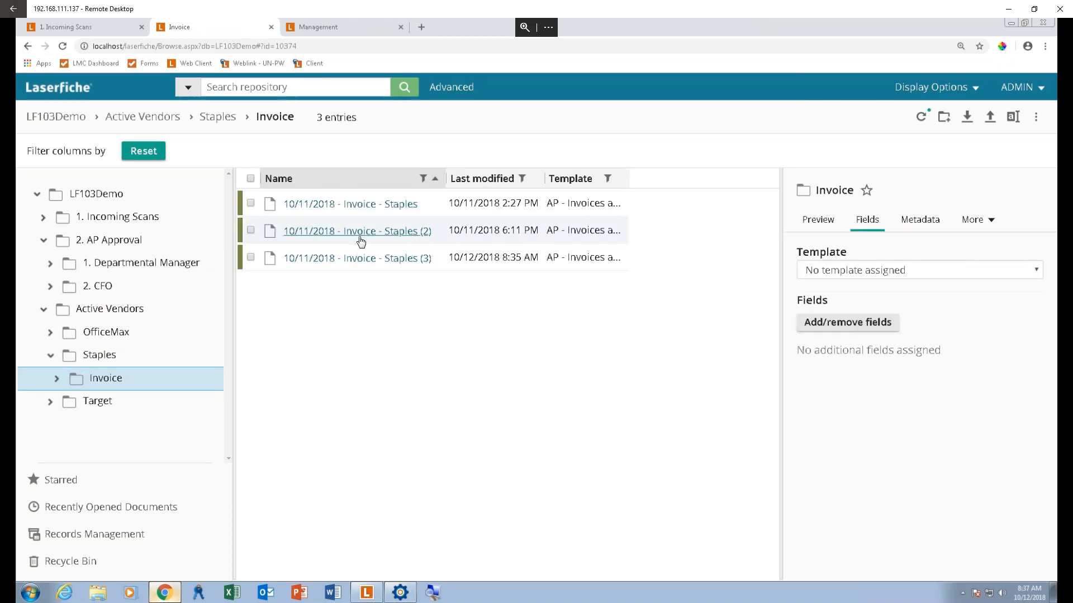
pyautogui.click(360, 260)
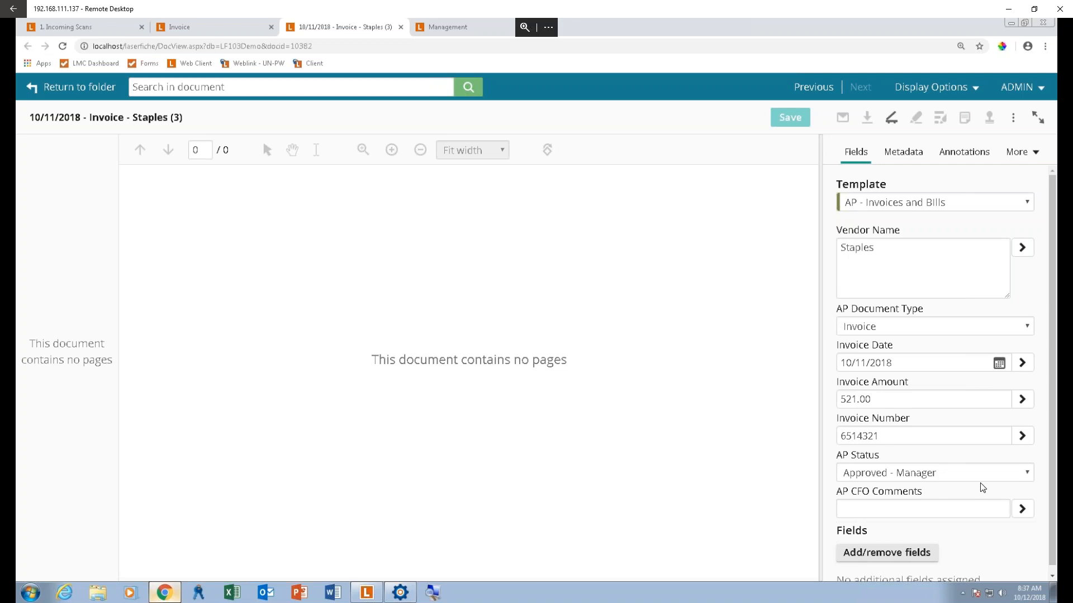
pyautogui.click(1030, 161)
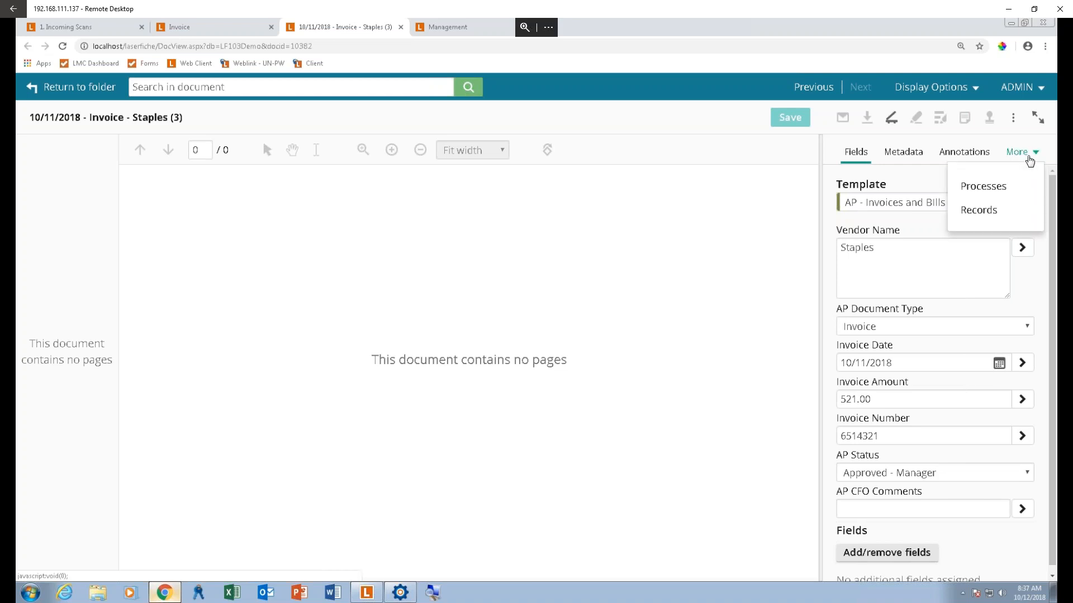
pyautogui.click(989, 192)
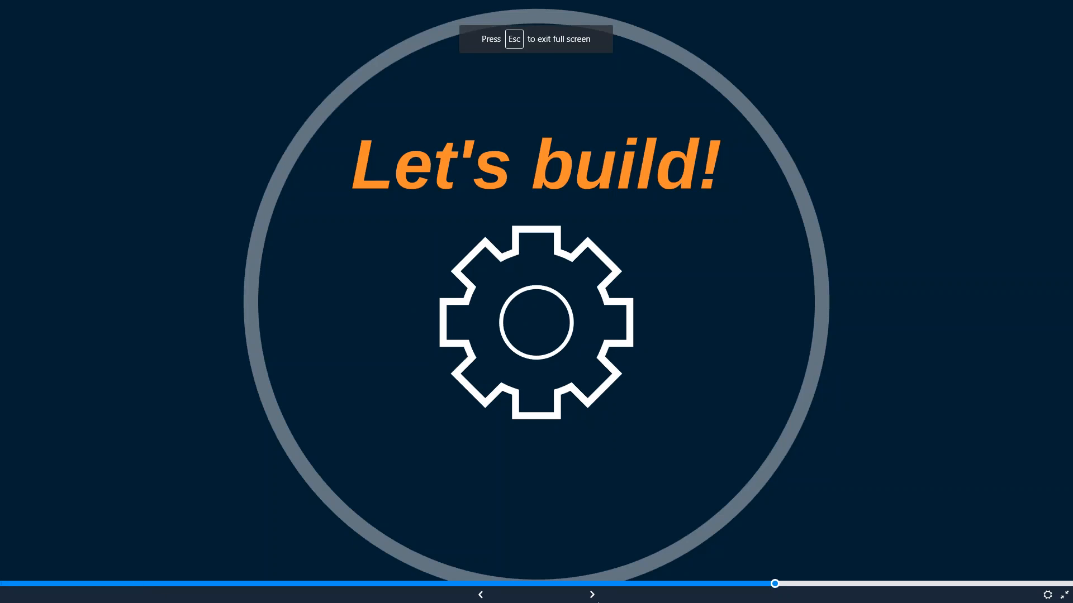
pyautogui.click(584, 597)
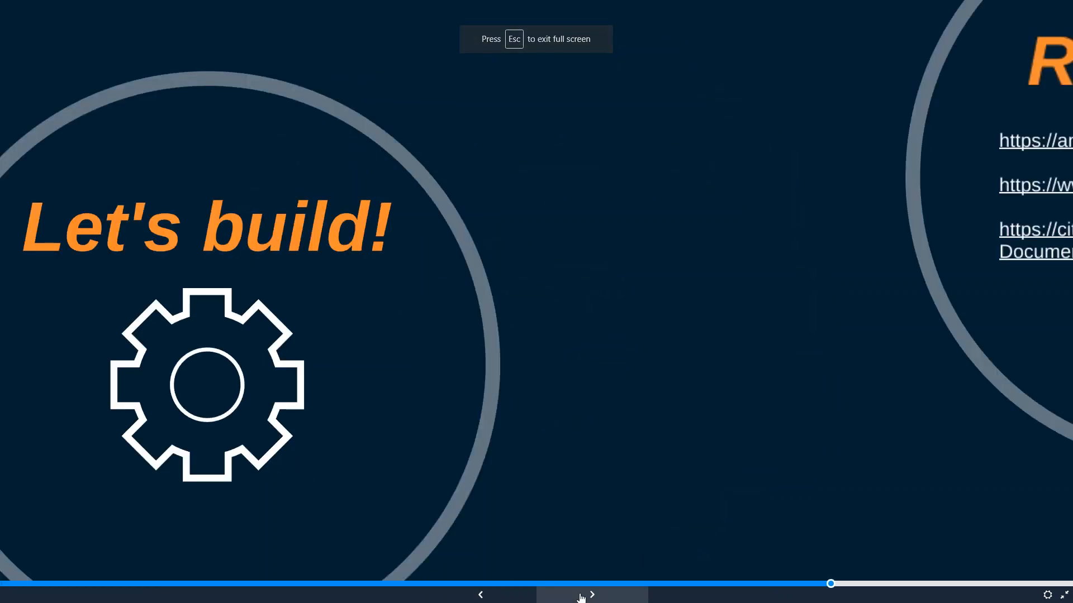